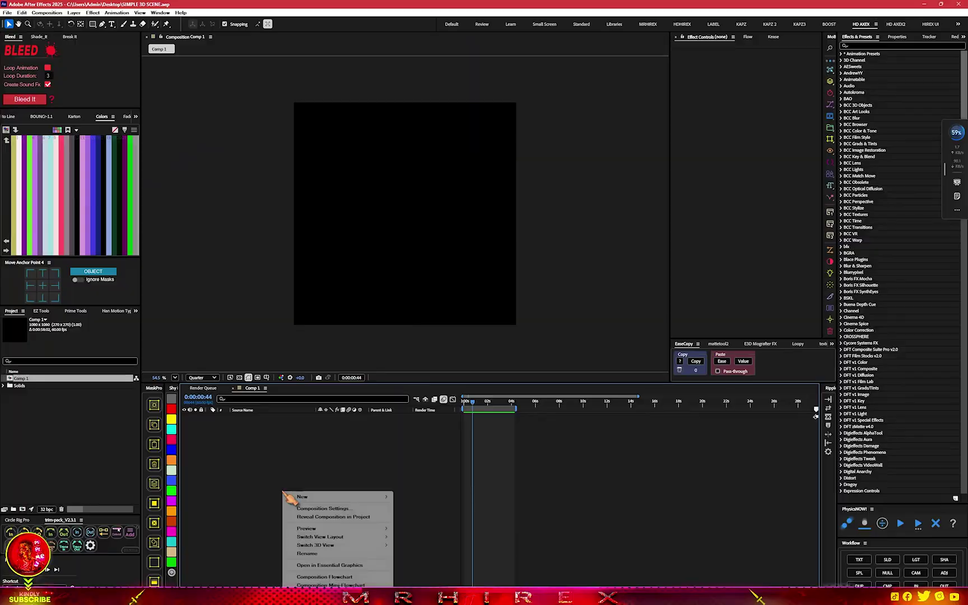
Create a new solid layer named e3d in Comp 1
mouse_move(369, 497)
left_click(417, 517)
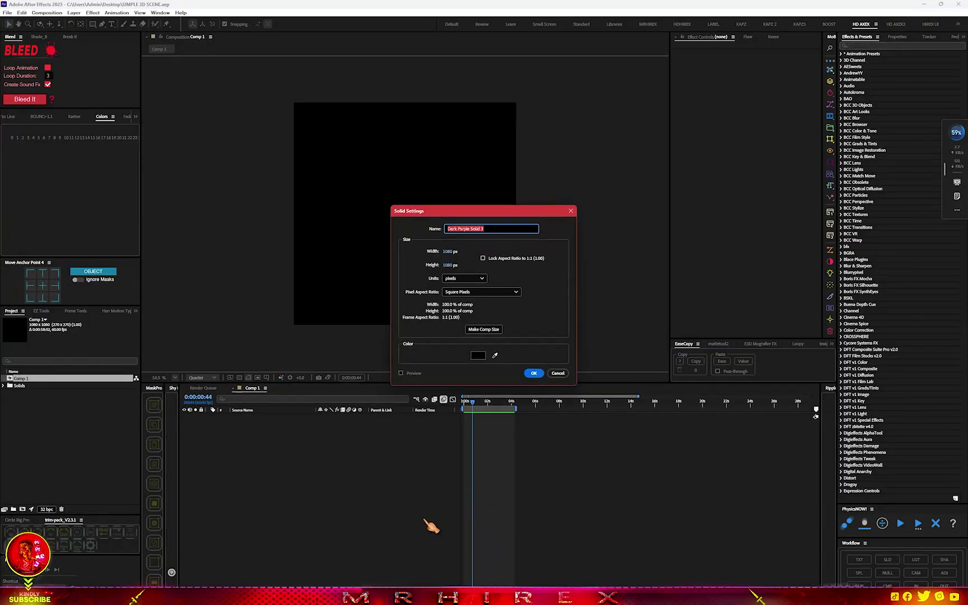
type("e3d")
left_click(532, 373)
Apply the Element effect to the e3d solid to bring up its Scene Setup
key("ctrl+space")
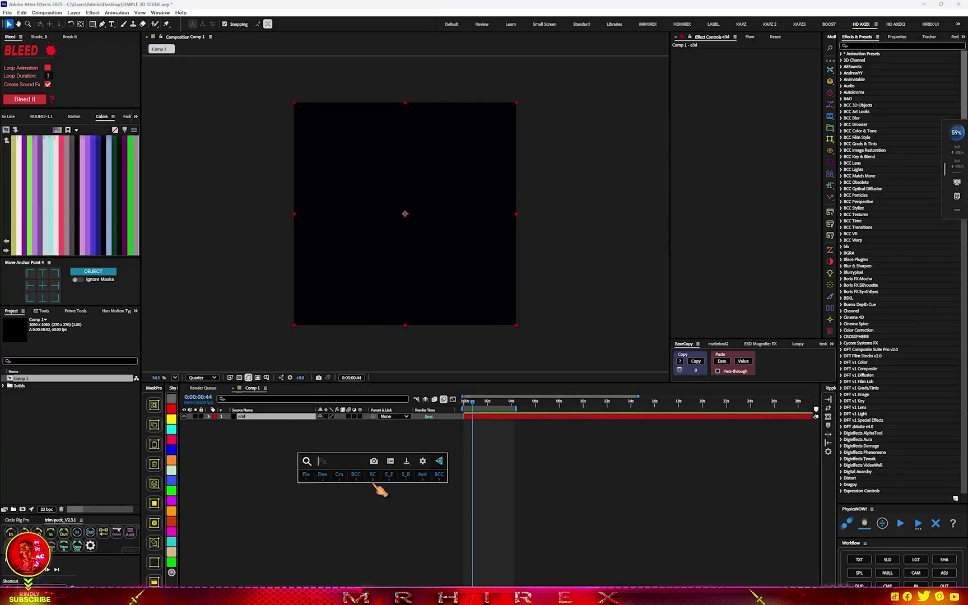
type("element")
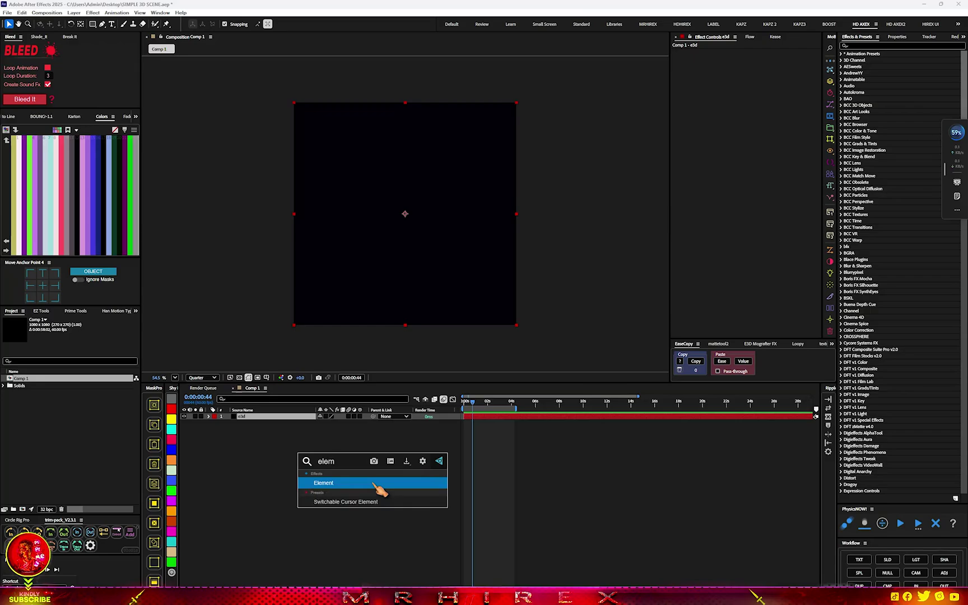
key("Return")
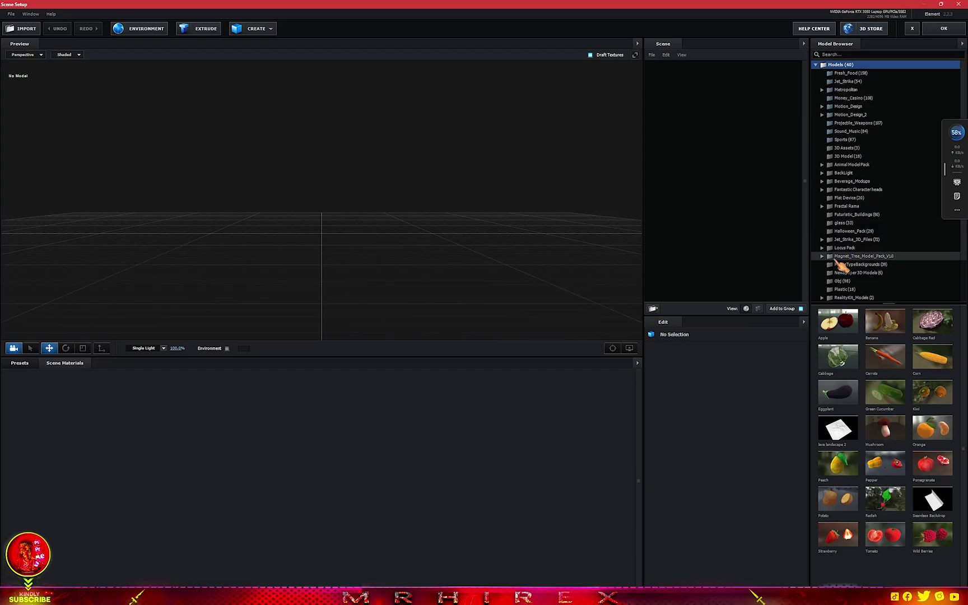
Add soldier_run0 from Magnet_Tree_Model_Pack_V1.0 > Bonus_model > soldier run to the scene
double_click(838, 256)
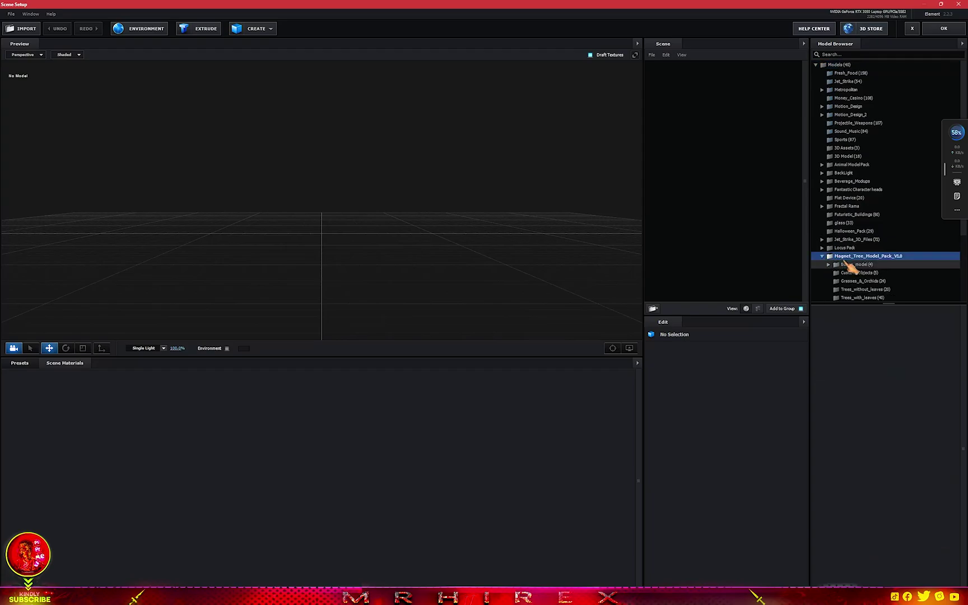
double_click(840, 265)
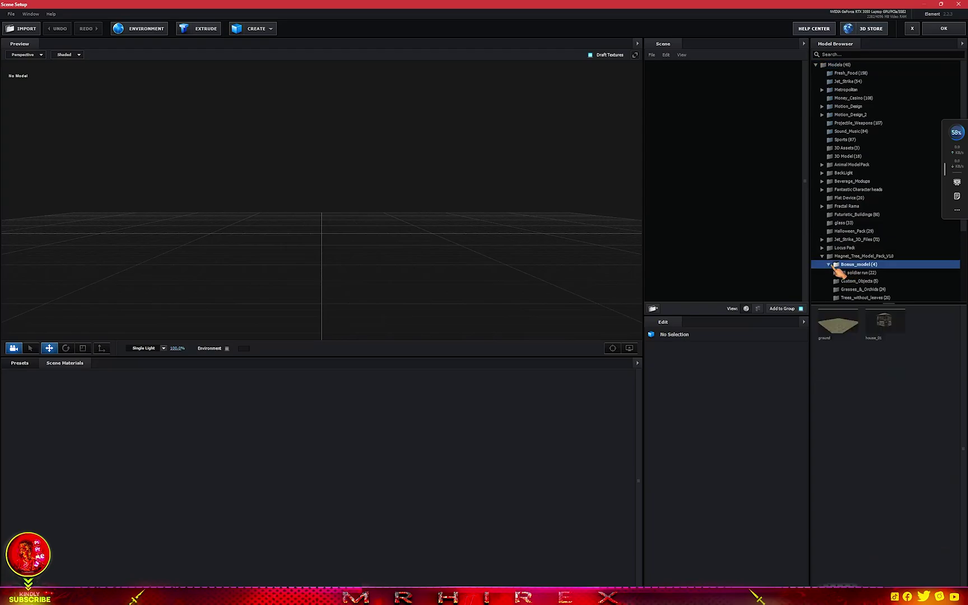
double_click(865, 272)
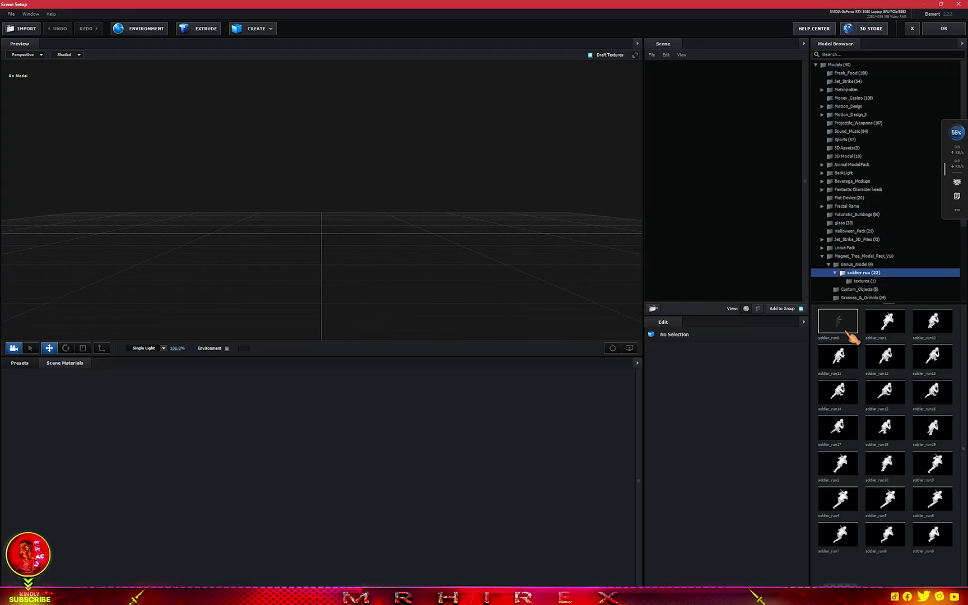
left_click(824, 321)
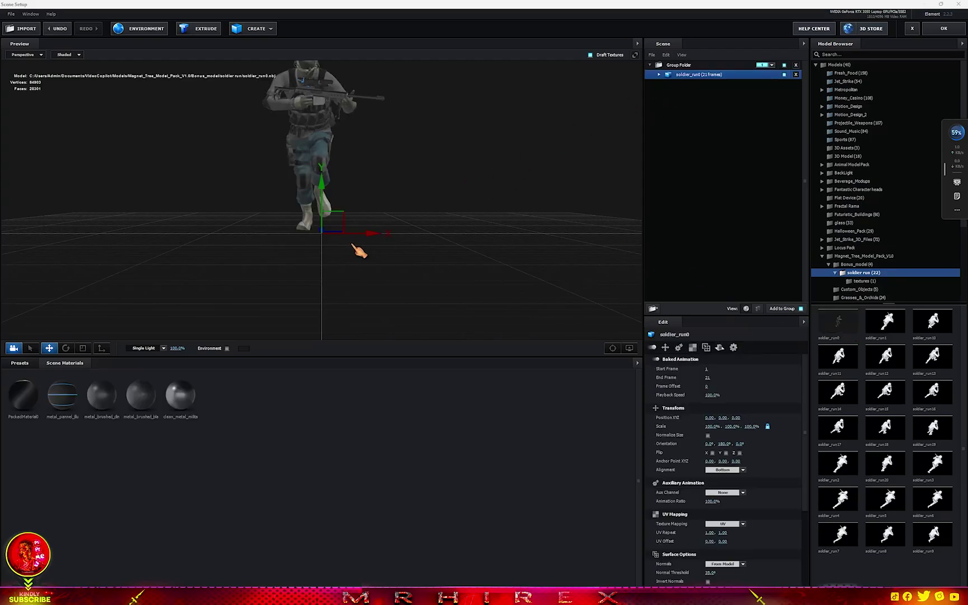
left_click_drag(489, 264, 313, 308)
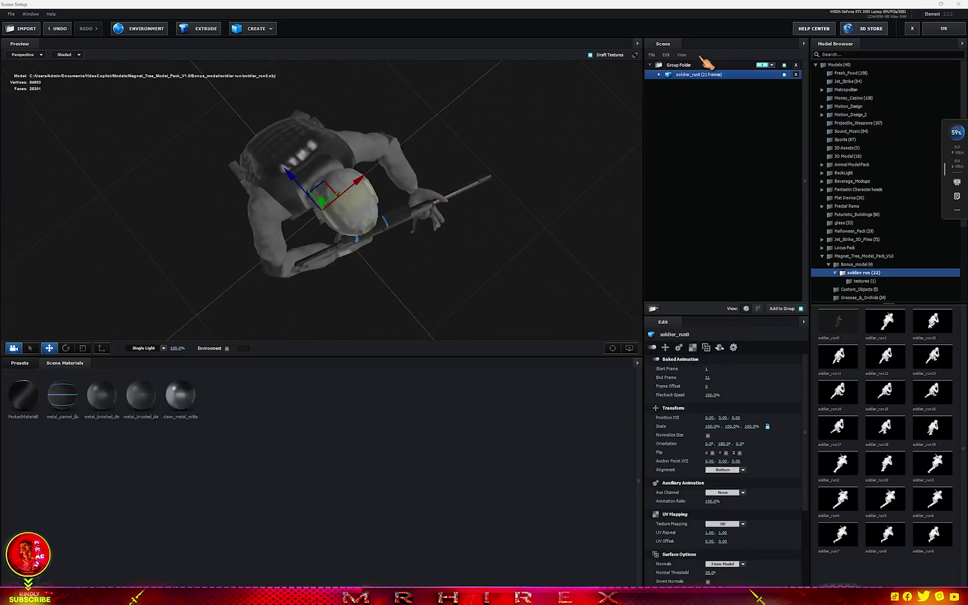
left_click(678, 65)
left_click(855, 263)
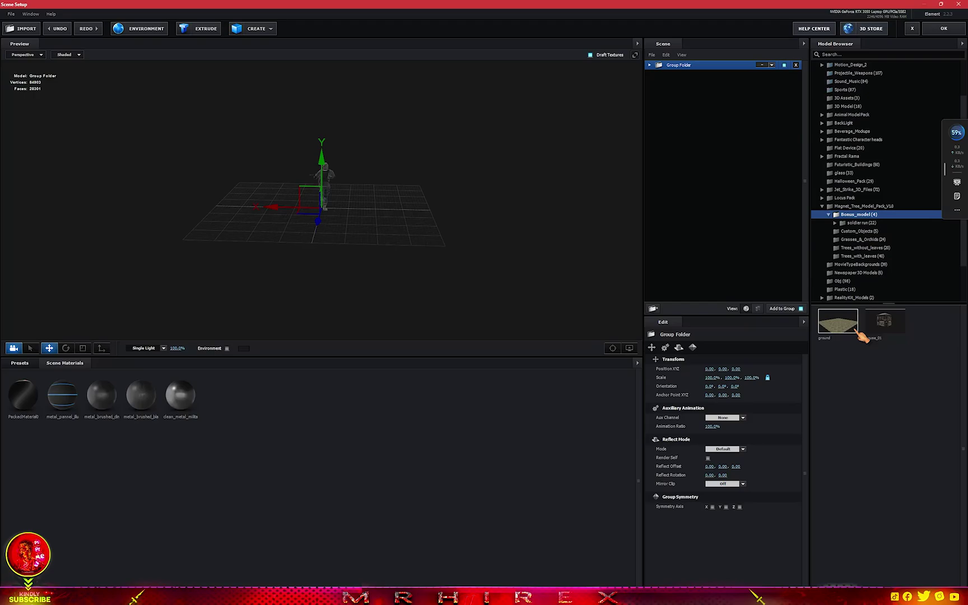
Add house_01 and move it out of the soldier's folder into a new group folder
double_click(890, 328)
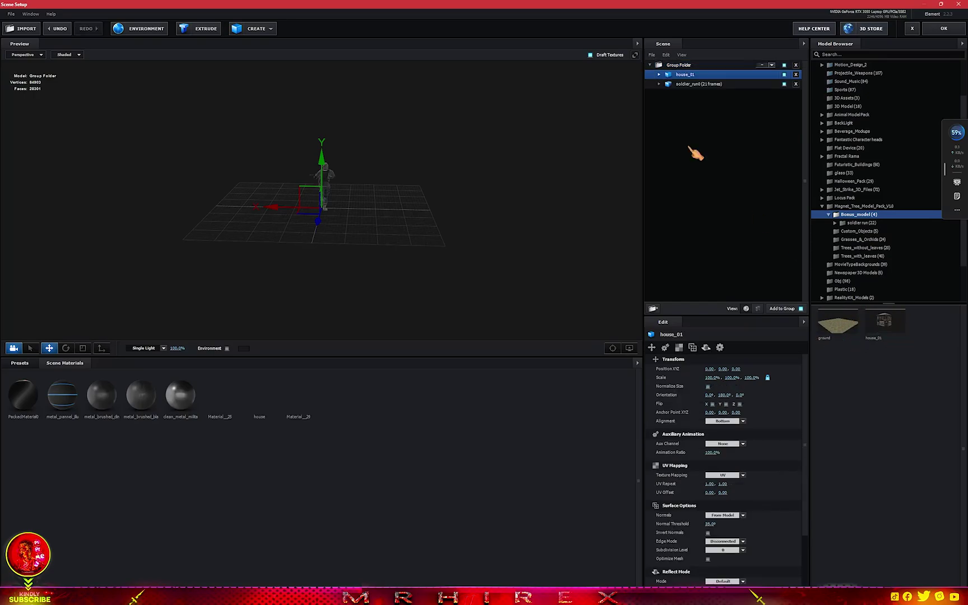
left_click(689, 76)
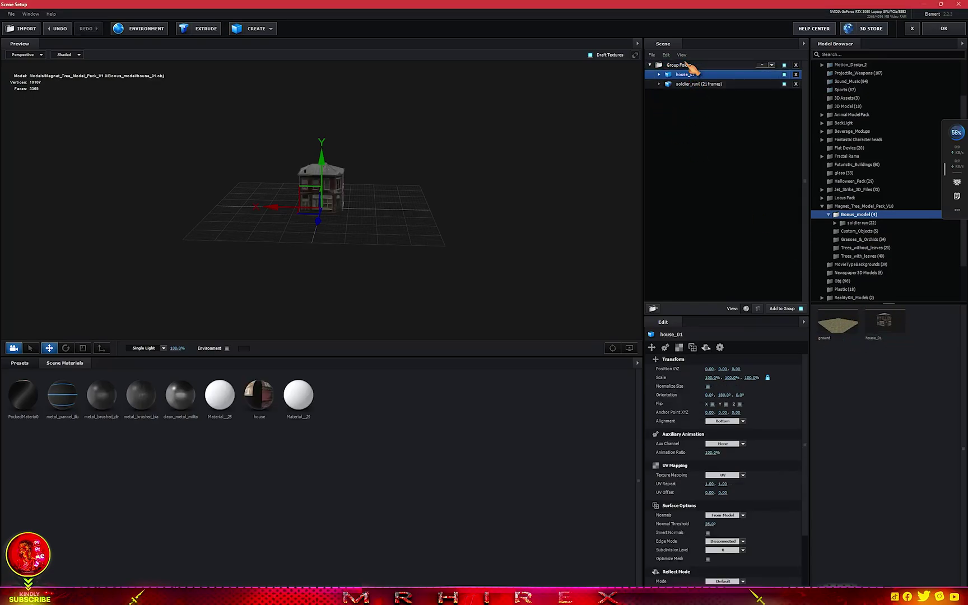
left_click_drag(688, 78, 684, 64)
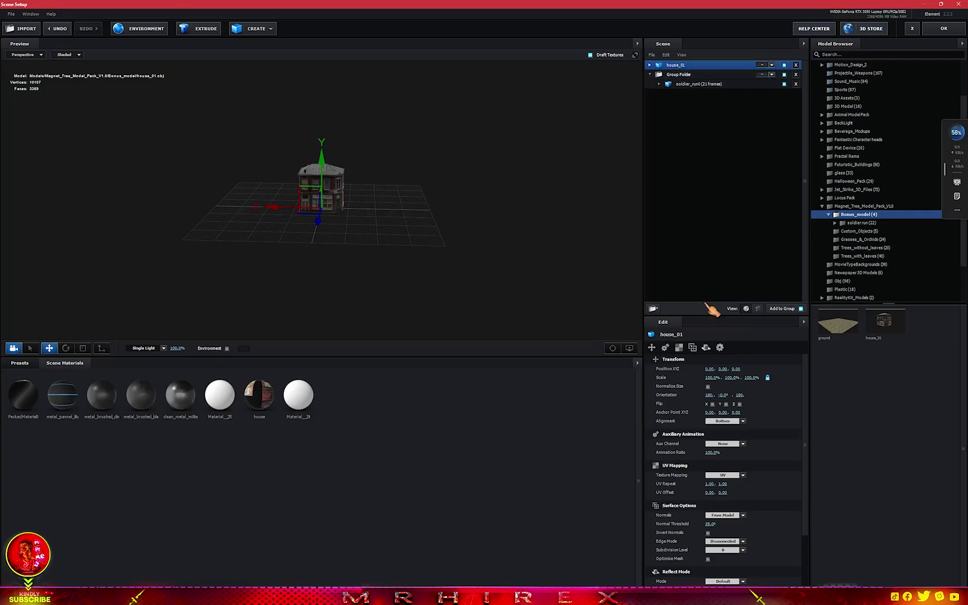
left_click(654, 309)
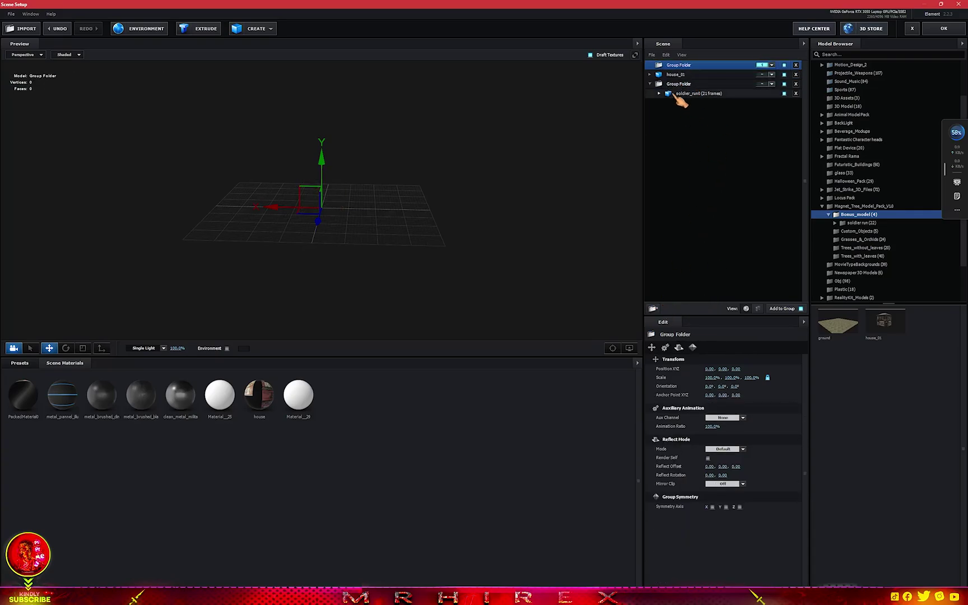
left_click_drag(680, 95, 684, 67)
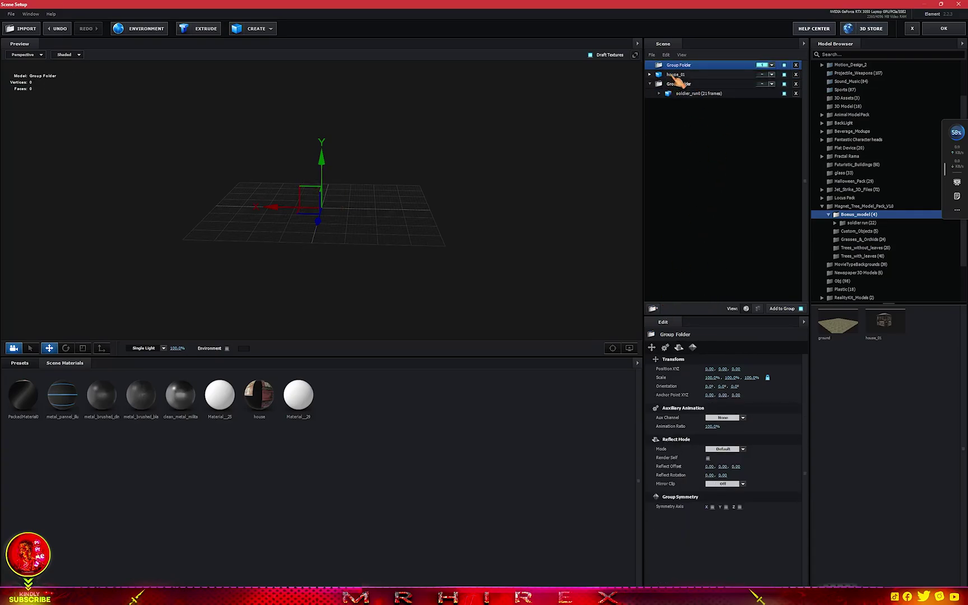
Set group numbers for the soldier's and house's folders, putting the house on group 2
left_click(680, 66)
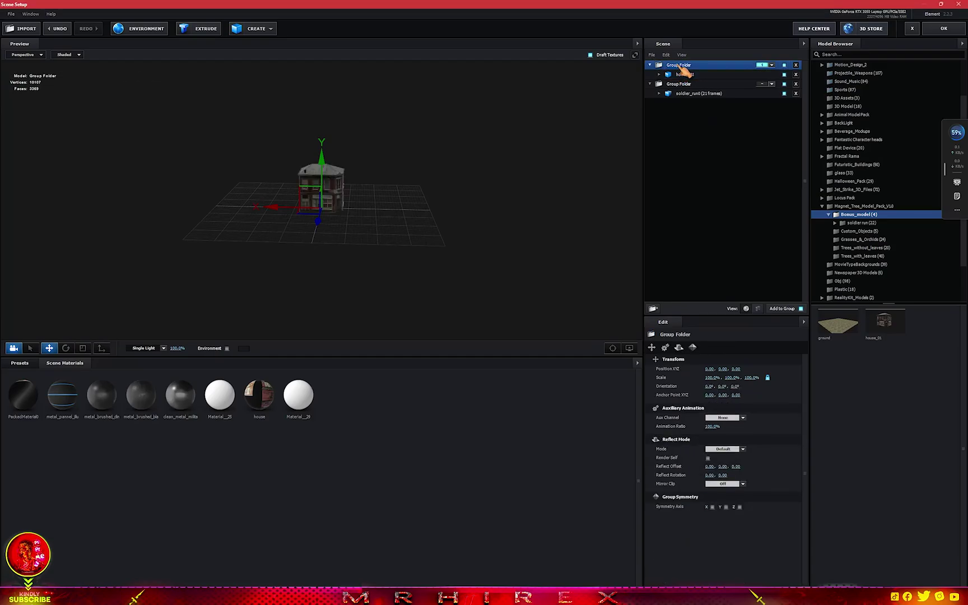
left_click(703, 85)
left_click(770, 84)
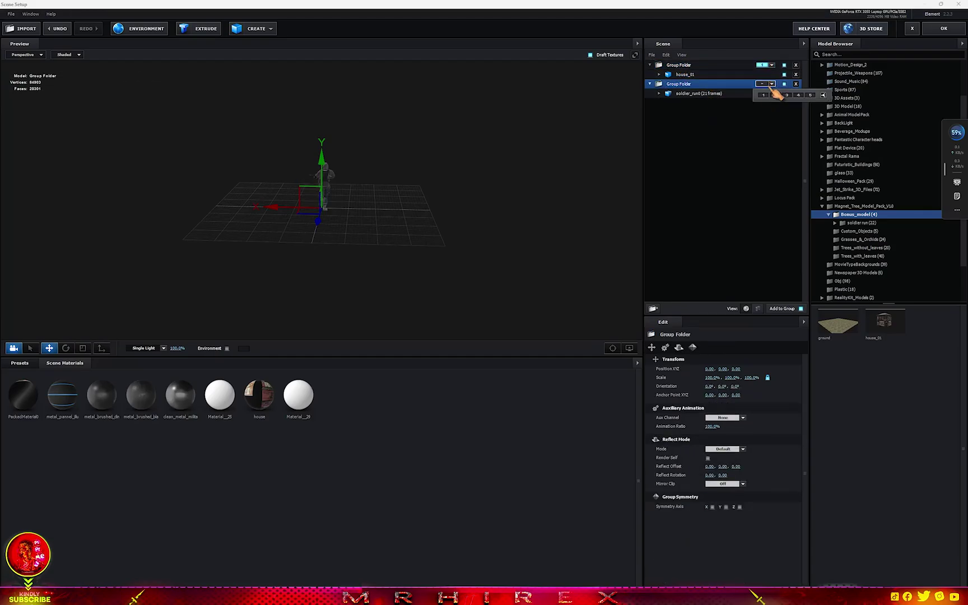
left_click(763, 95)
left_click(772, 65)
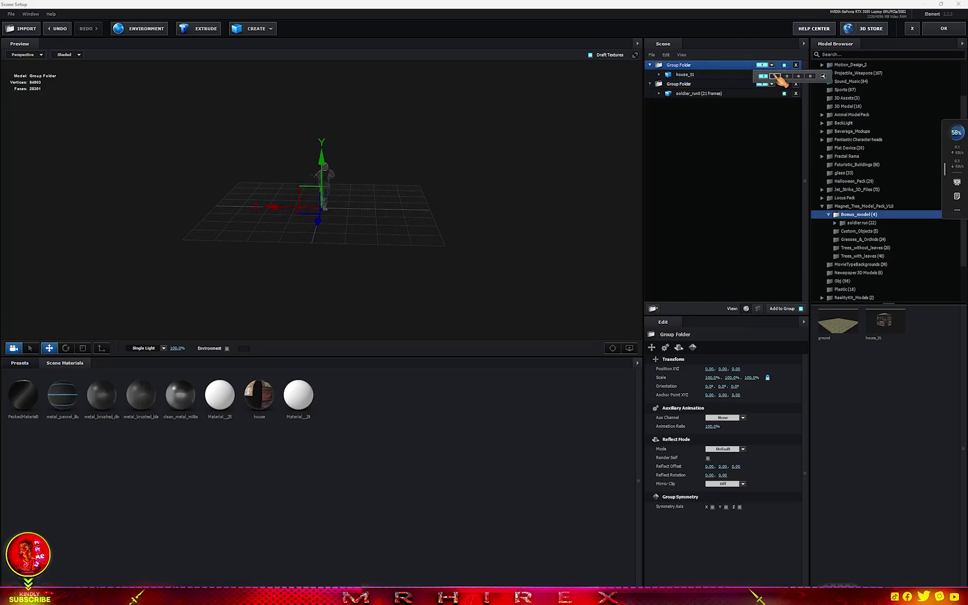
left_click(775, 76)
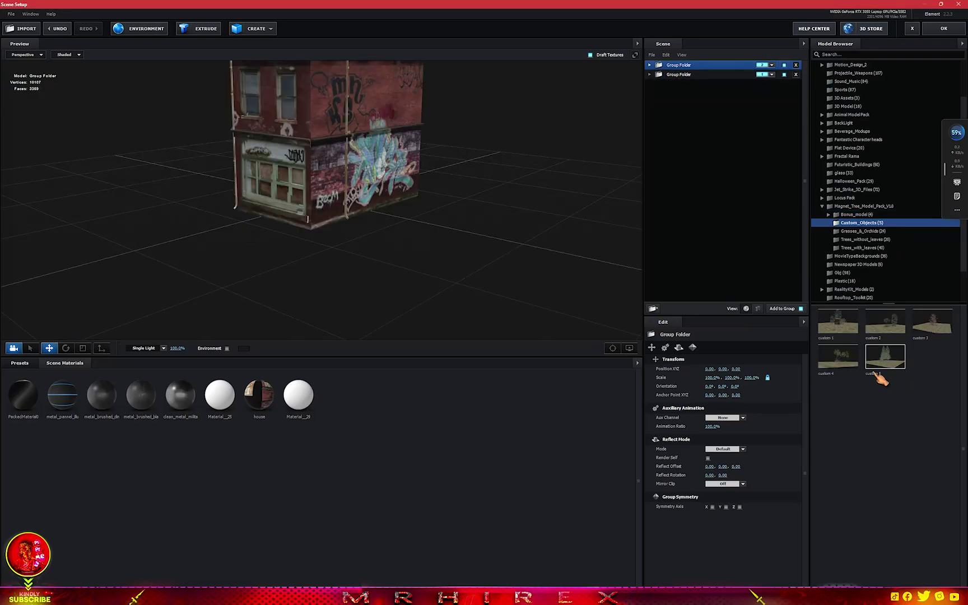
Add the custom 5 grass-and-palm-tree ground from Custom_Objects and assign its folder to group 3
left_click(834, 357)
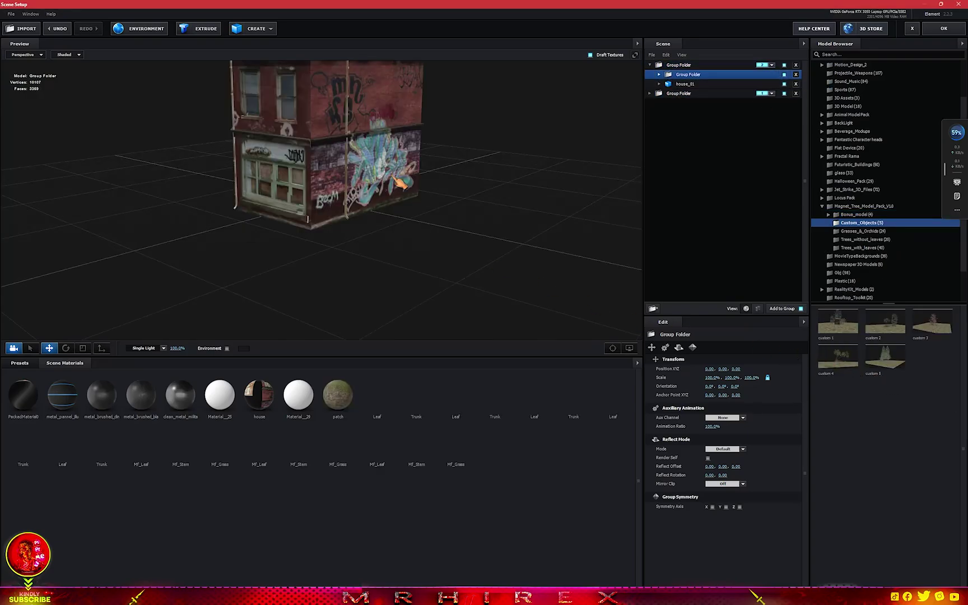
left_click(684, 66)
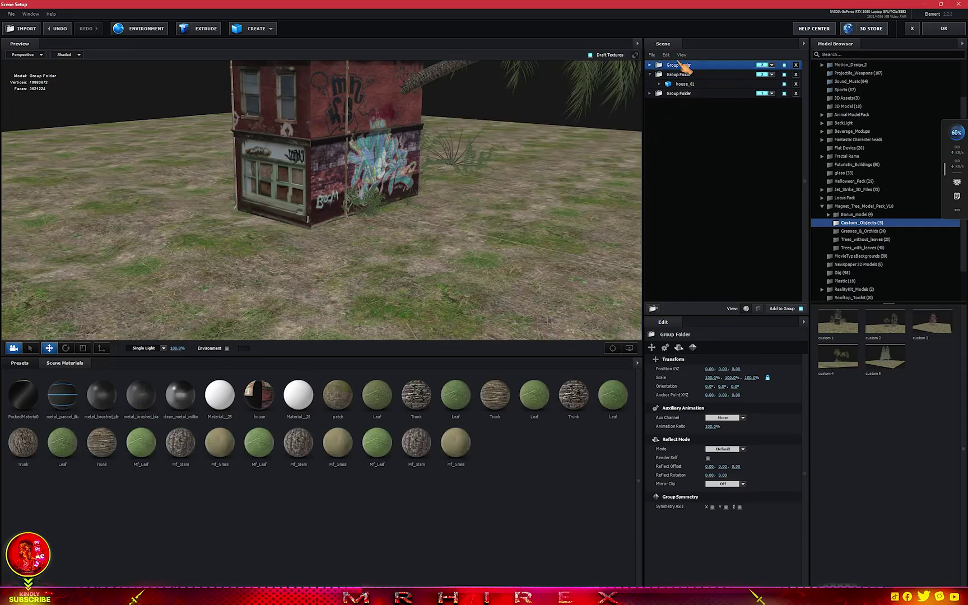
left_click(649, 75)
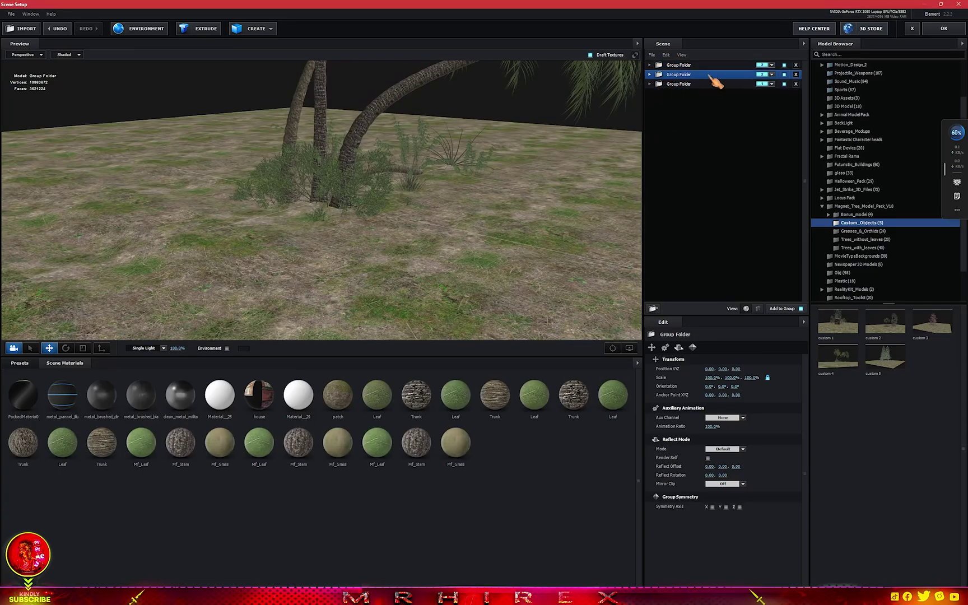
left_click(772, 74)
left_click(786, 76)
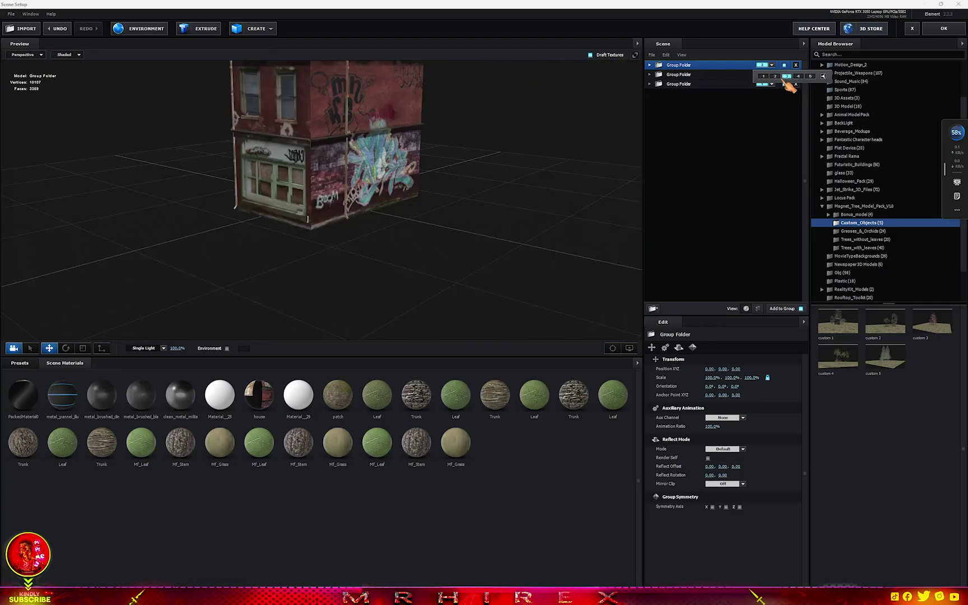
Check the trees' and soldier's folders, then close Scene Setup keeping the scene
left_click(681, 75)
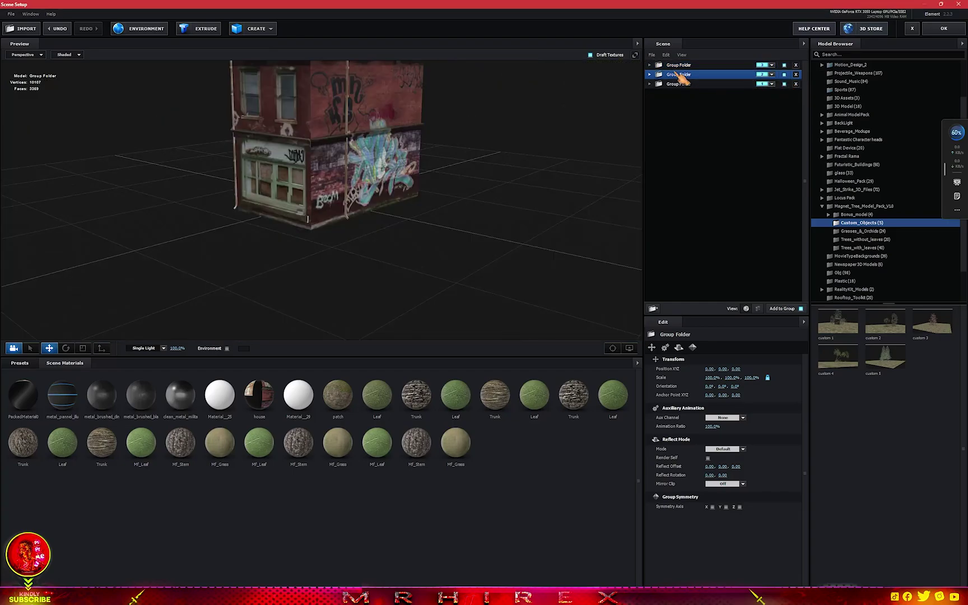
left_click(709, 84)
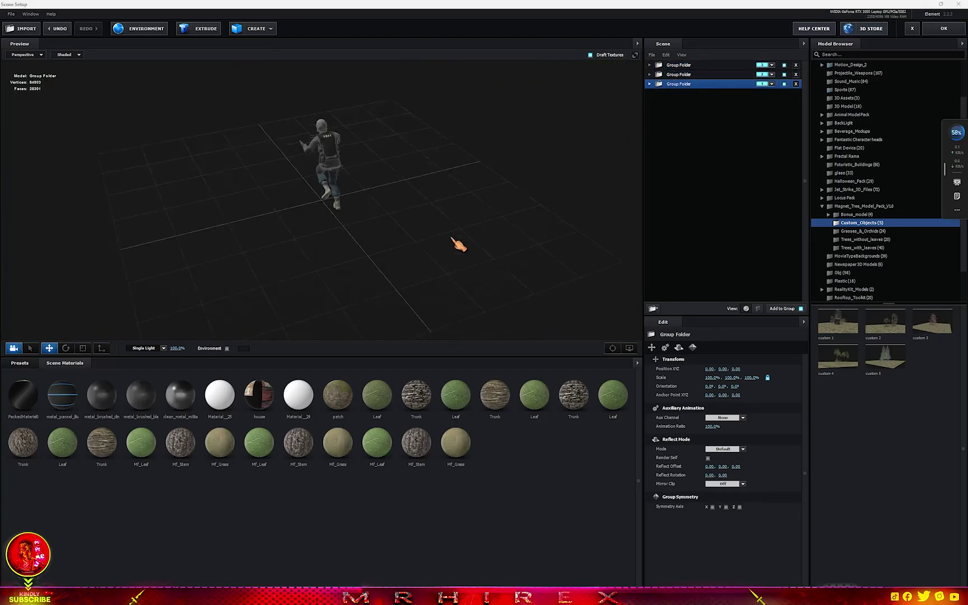
key("Return")
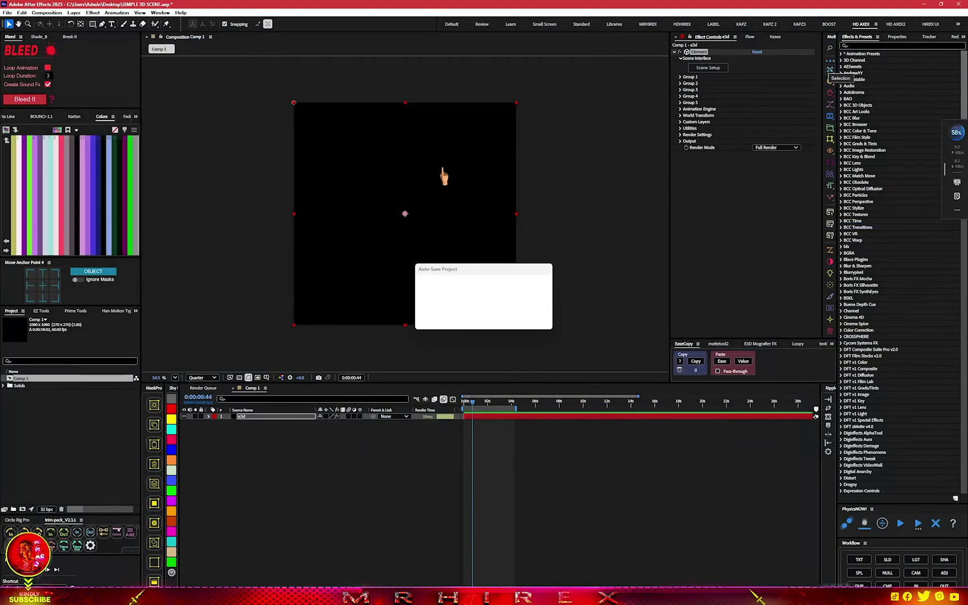
Add a new camera layer to Comp 1 using a lens preset
left_click(244, 464)
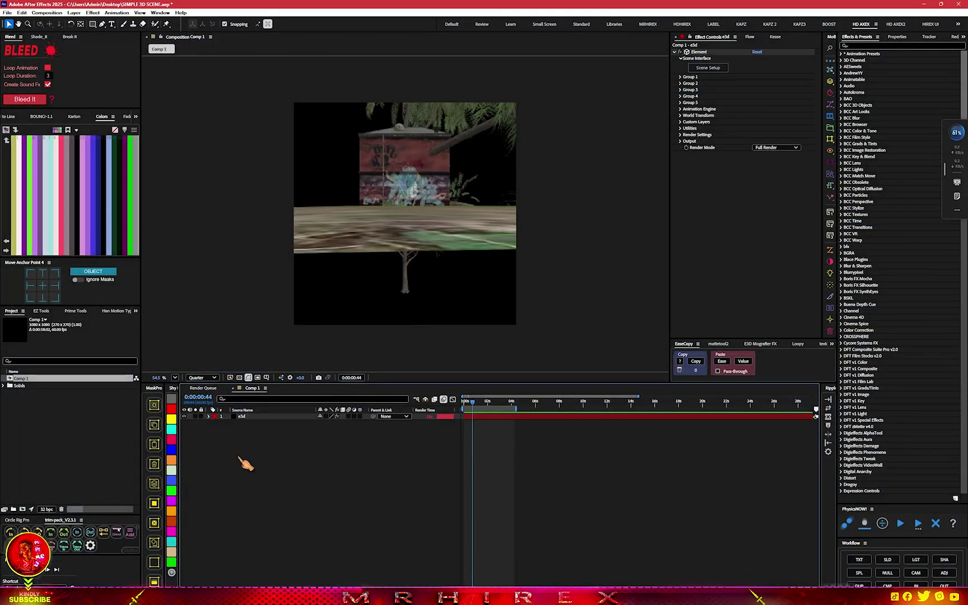
right_click(240, 459)
mouse_move(316, 463)
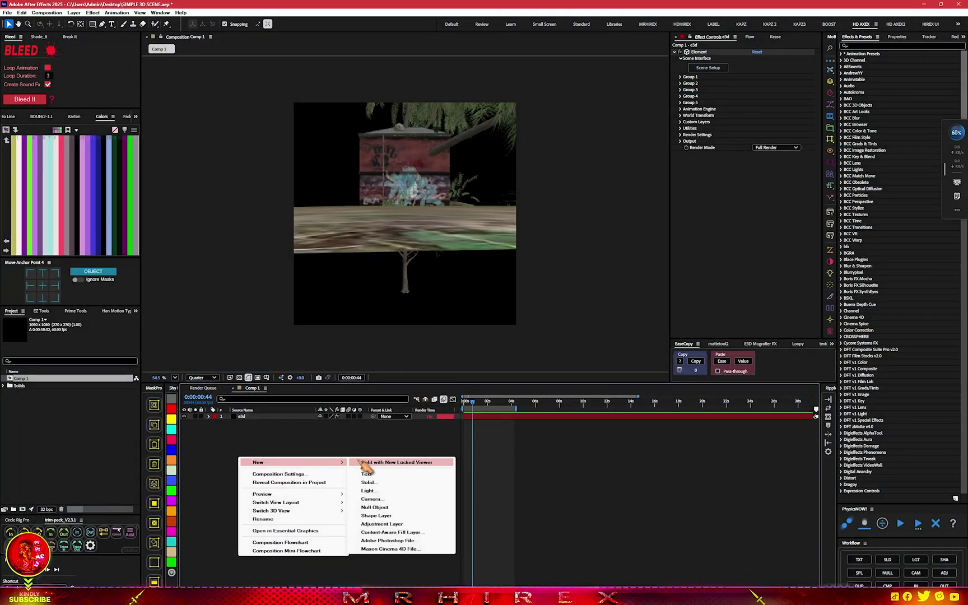
left_click(389, 499)
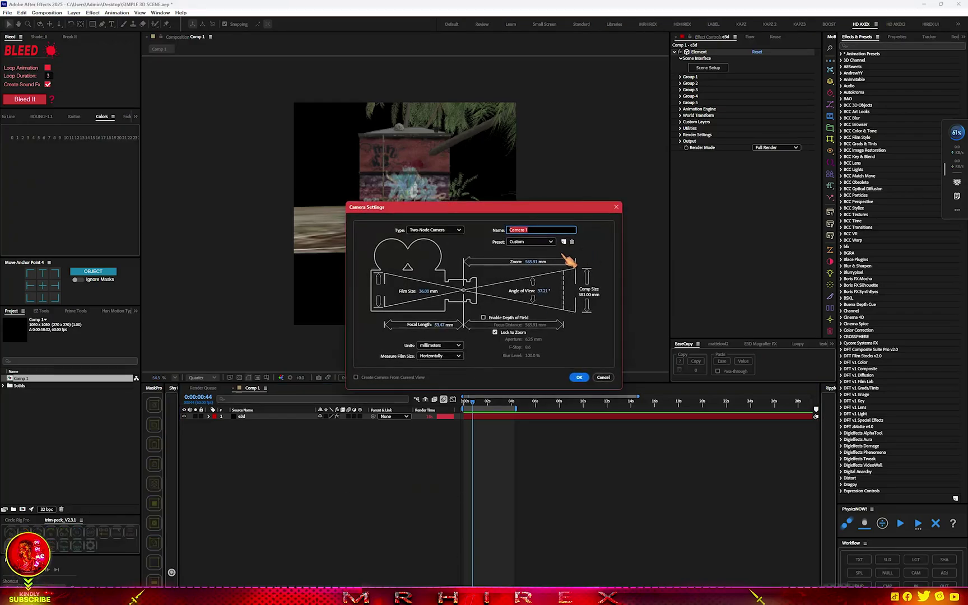
left_click(543, 243)
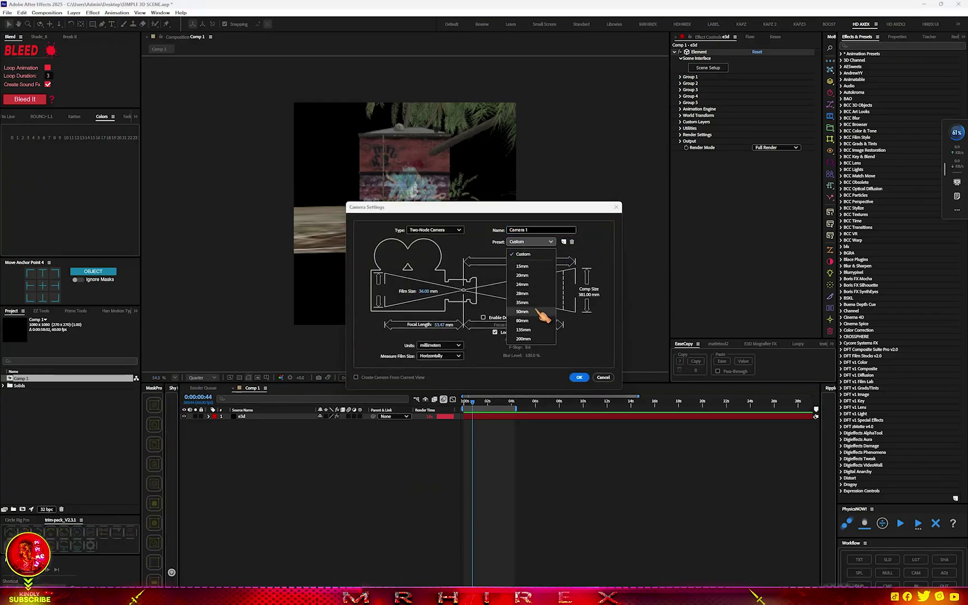
left_click(541, 311)
left_click(579, 377)
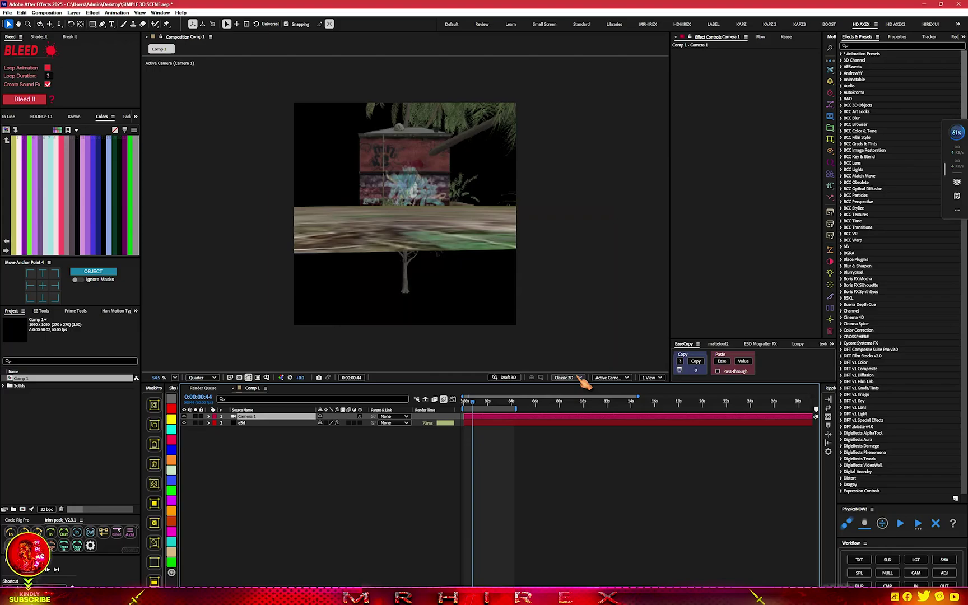
Zoom the viewer out and orbit the camera so the grassy ground tilts into view
scroll(504, 331, "down", 2)
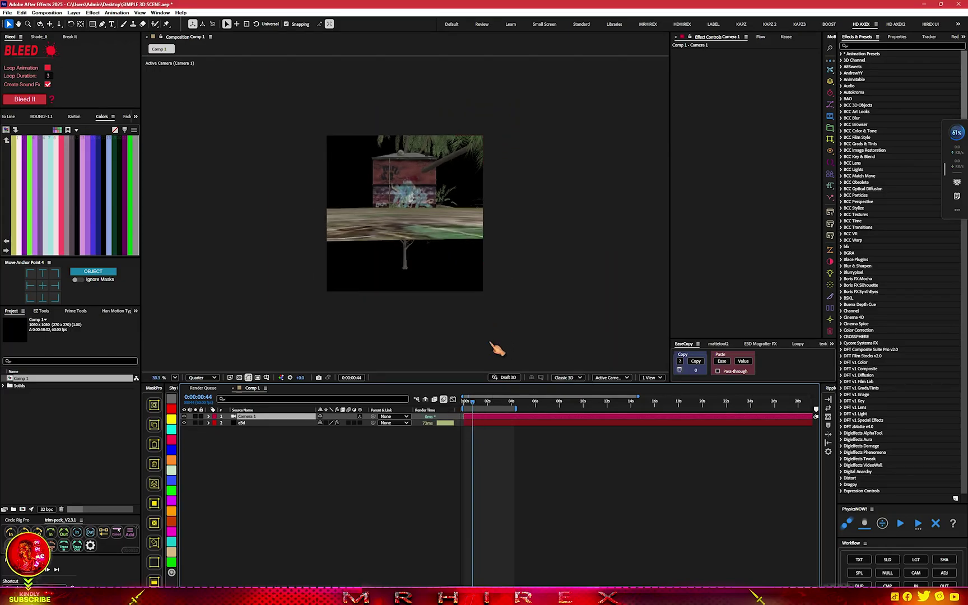
key("c")
mouse_move(417, 211)
left_mouse_down()
mouse_move(429, 221)
mouse_move(309, 223)
mouse_move(348, 243)
mouse_move(688, 289)
left_mouse_up()
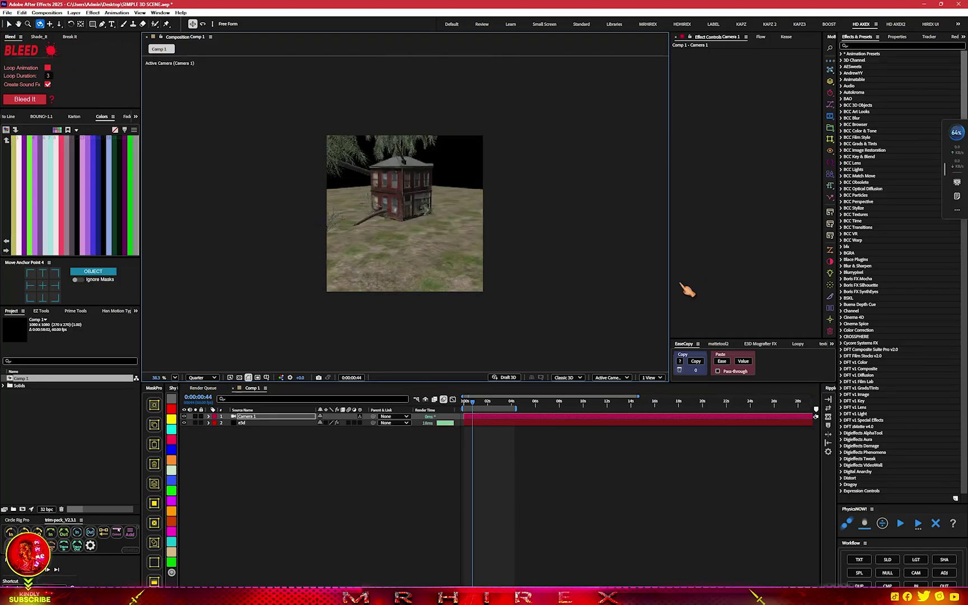
Expand Element's Groups 1–3 and disable Group 2 so the house disappears
left_click(242, 423)
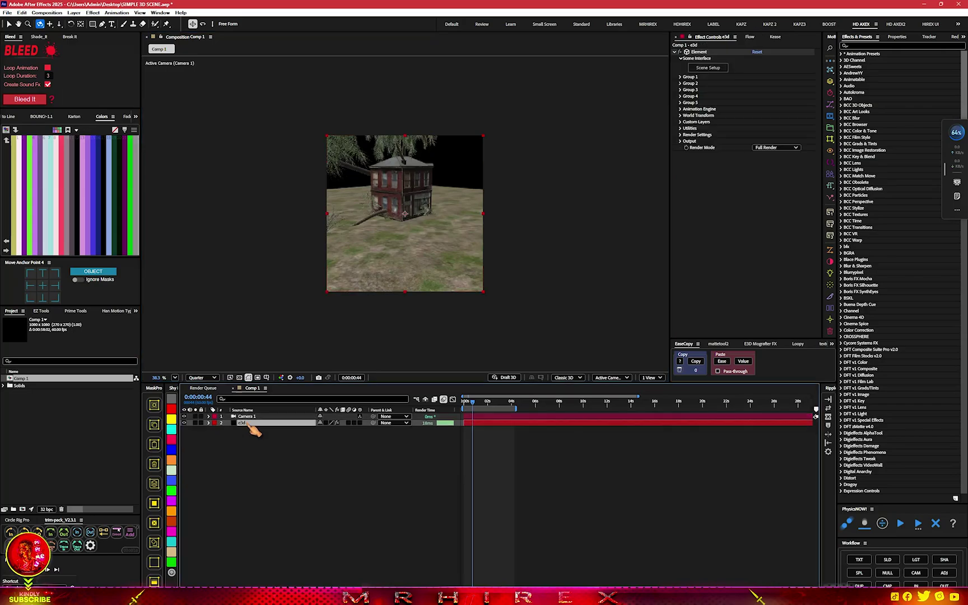
left_click(680, 76)
left_click(687, 108)
left_click(680, 128)
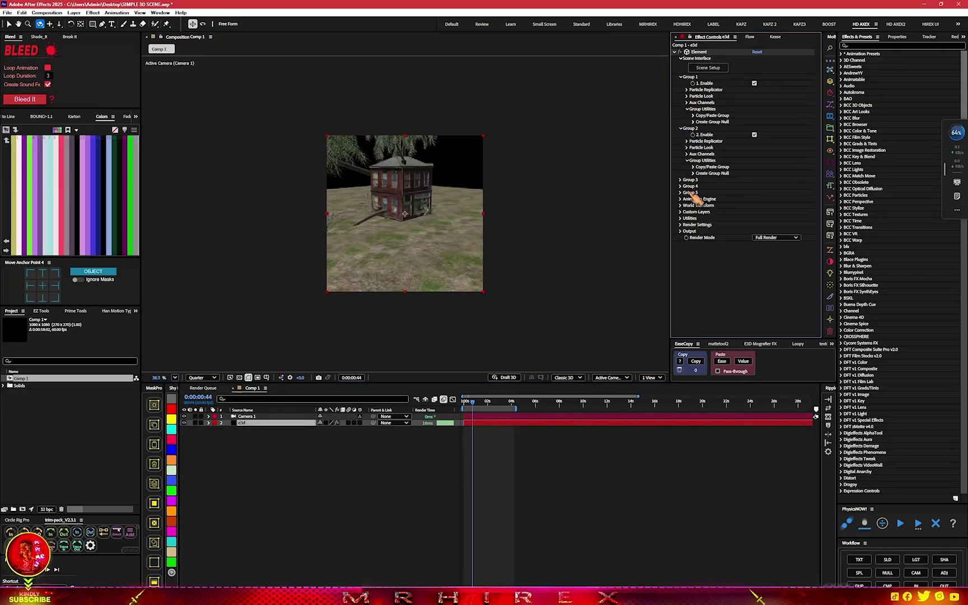
left_click(681, 180)
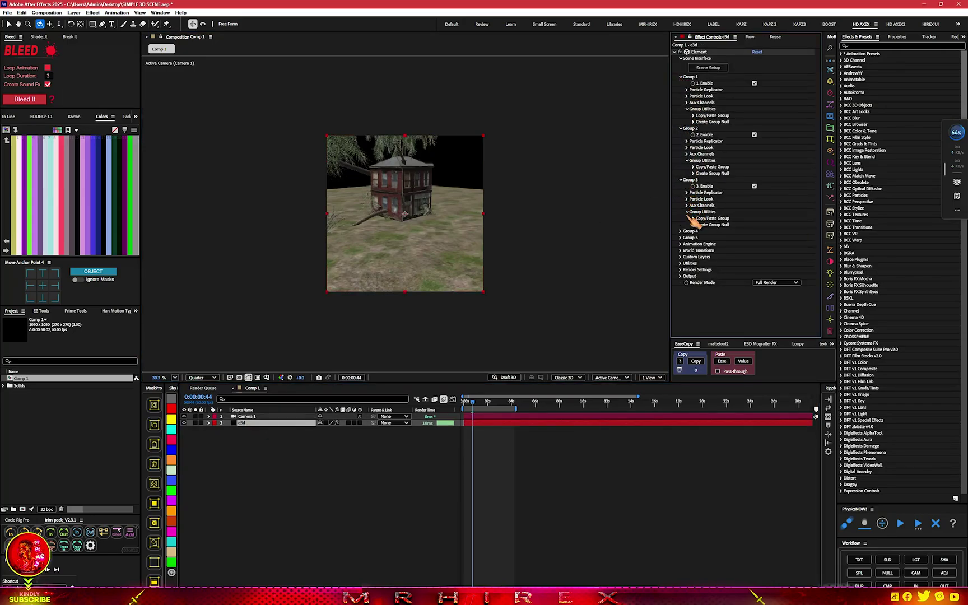
left_click(754, 135)
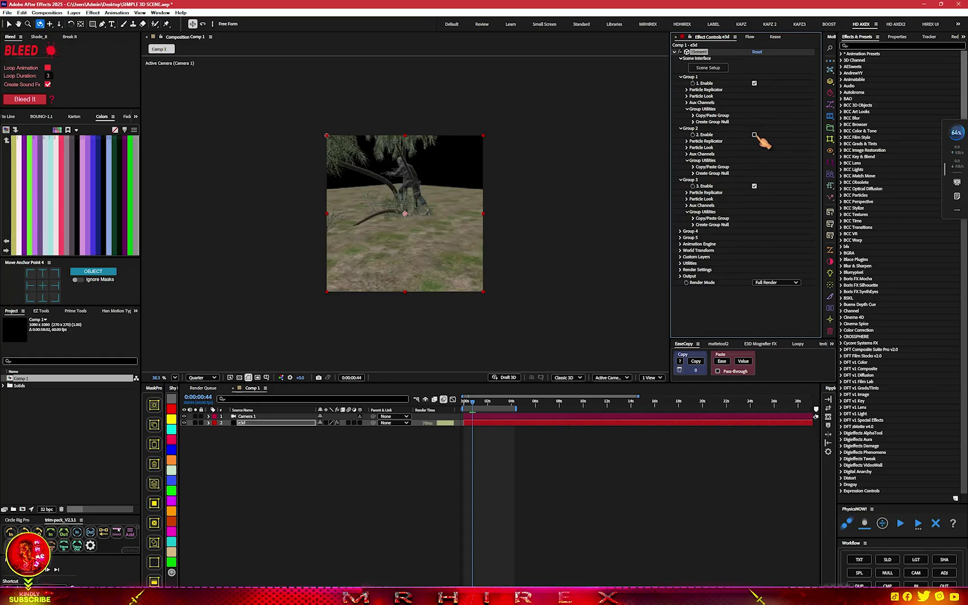
left_click(754, 135)
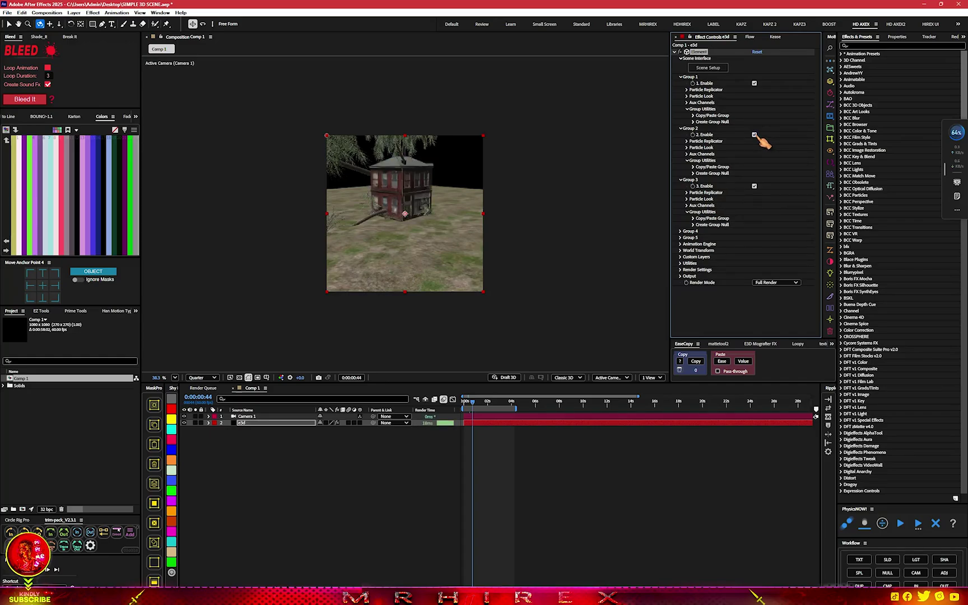
left_click(754, 135)
Test toggling Group 3 off and on, then reveal its Particle Look and Particle Size XYZ
left_click(754, 186)
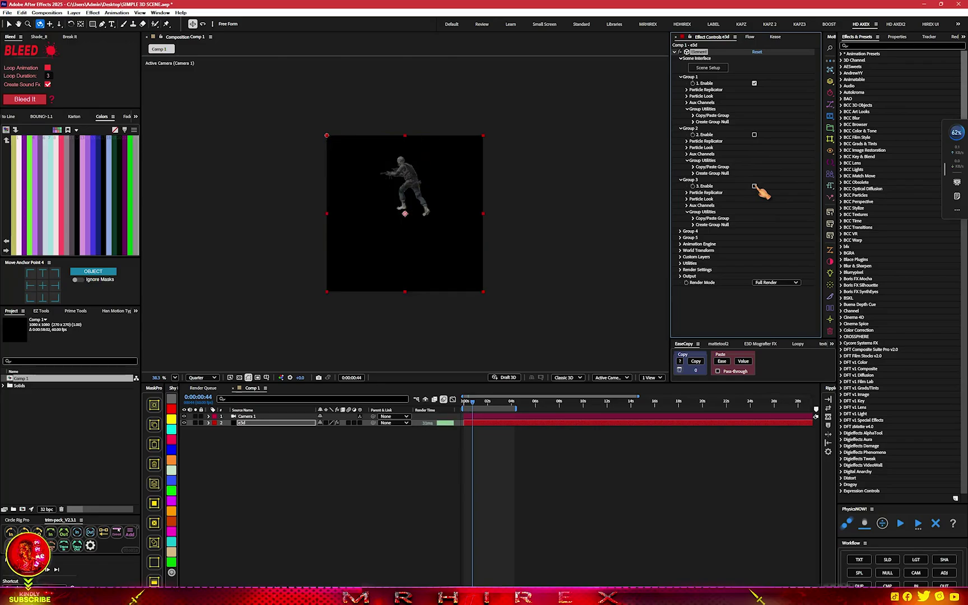
left_click(754, 186)
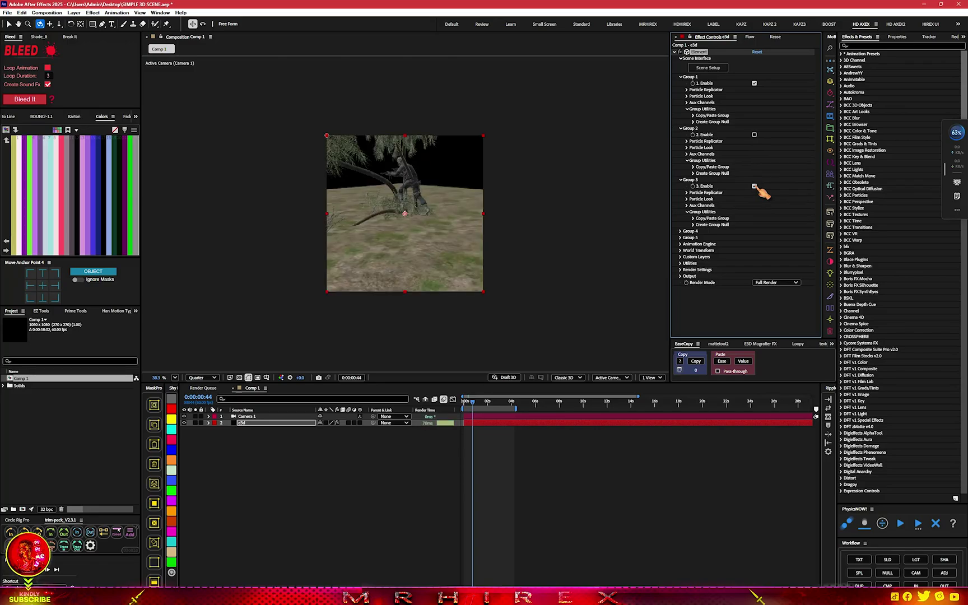
left_click(687, 199)
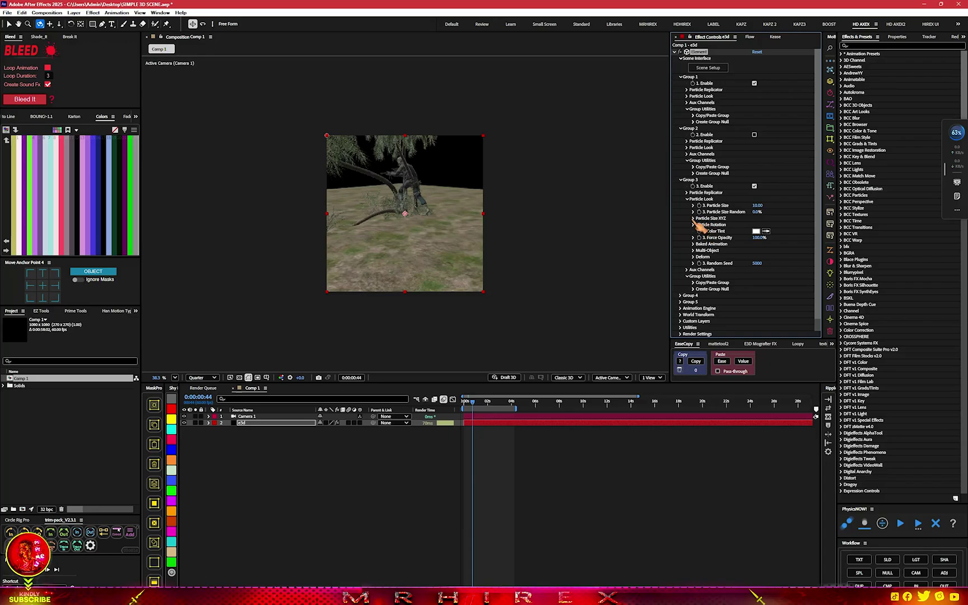
left_click(693, 218)
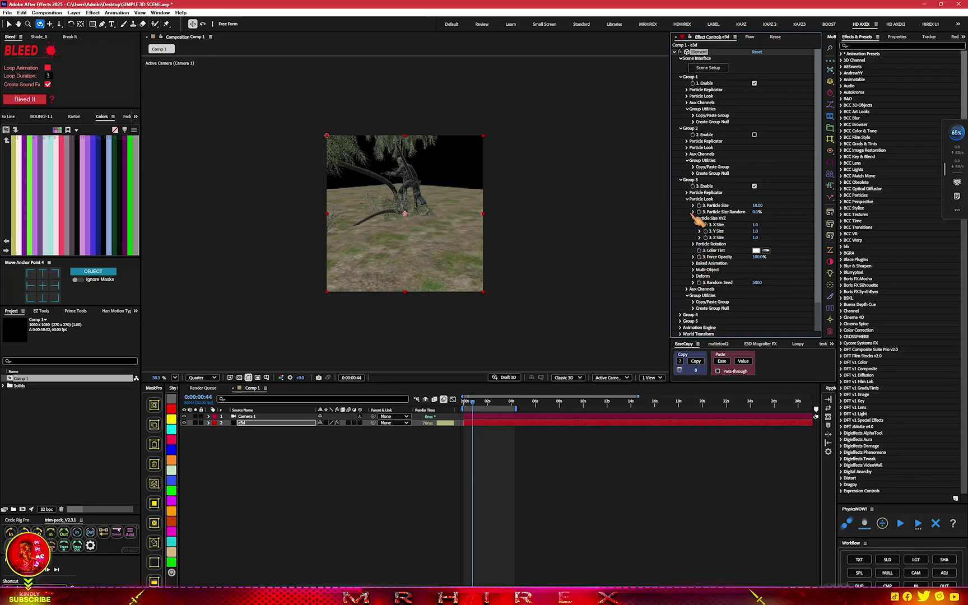
Reduce Group 3's particle size to 5.40, orbit the camera, and re-enable the house group
left_click_drag(749, 205, 738, 204)
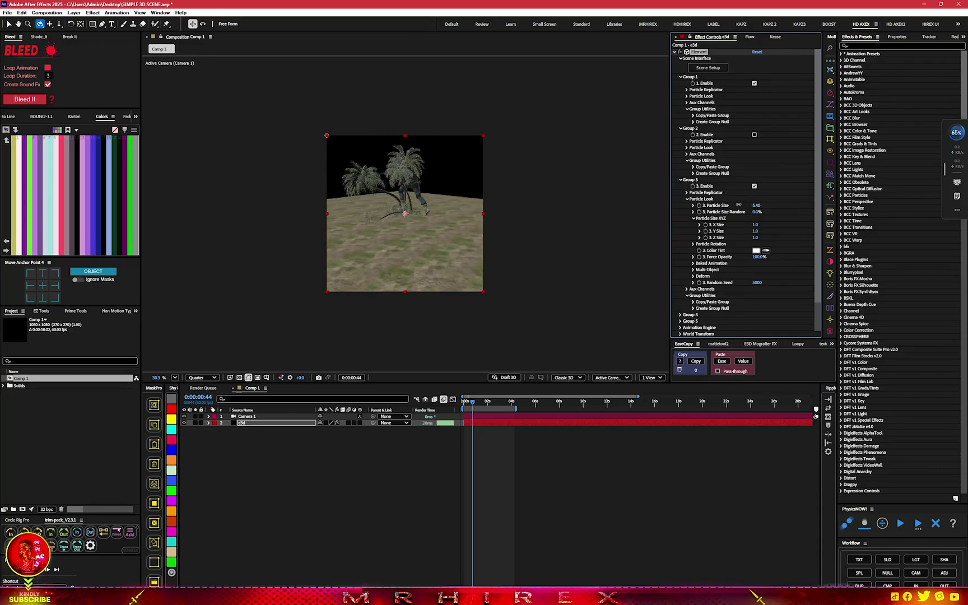
mouse_move(457, 237)
left_mouse_down()
mouse_move(370, 232)
mouse_move(381, 239)
mouse_move(637, 114)
left_mouse_up()
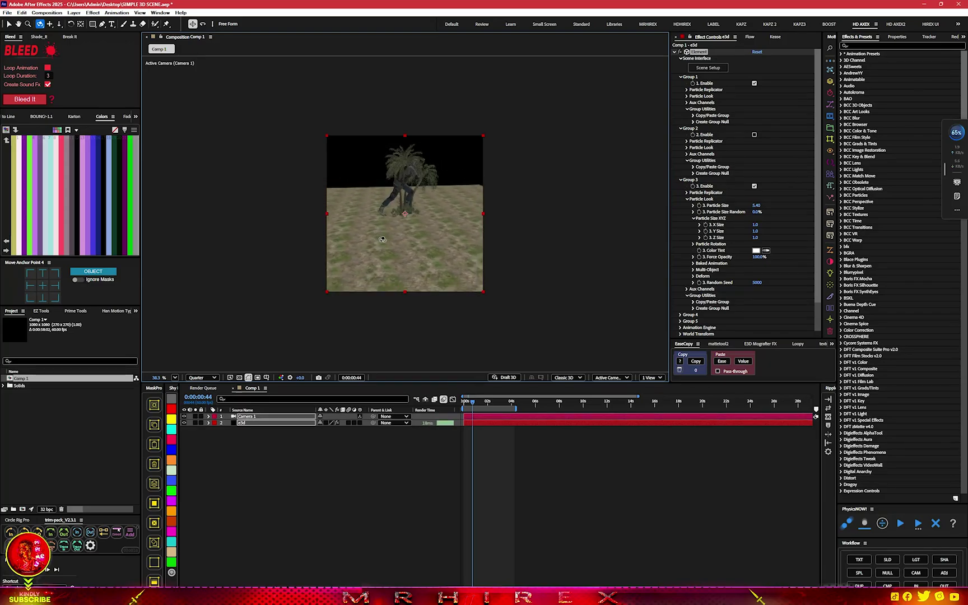
left_click(753, 134)
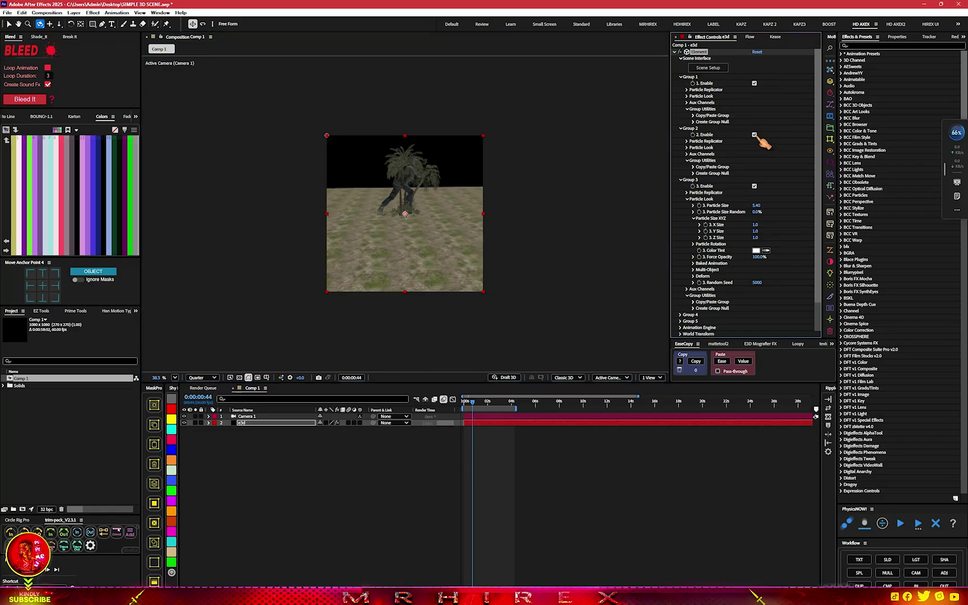
Shrink the house group to particle size 6.60
left_click(687, 141)
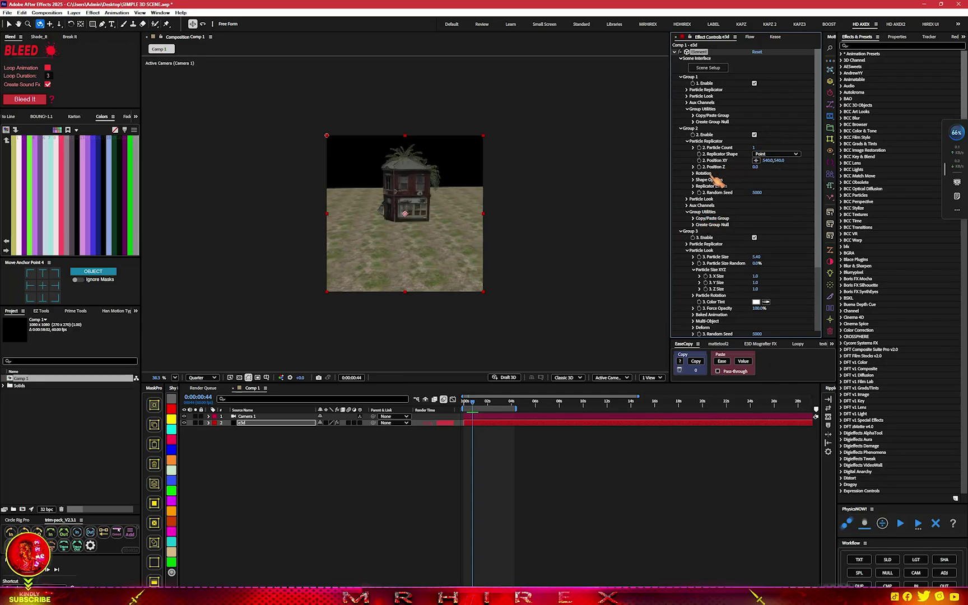
left_click(687, 199)
left_click_drag(757, 208, 738, 207)
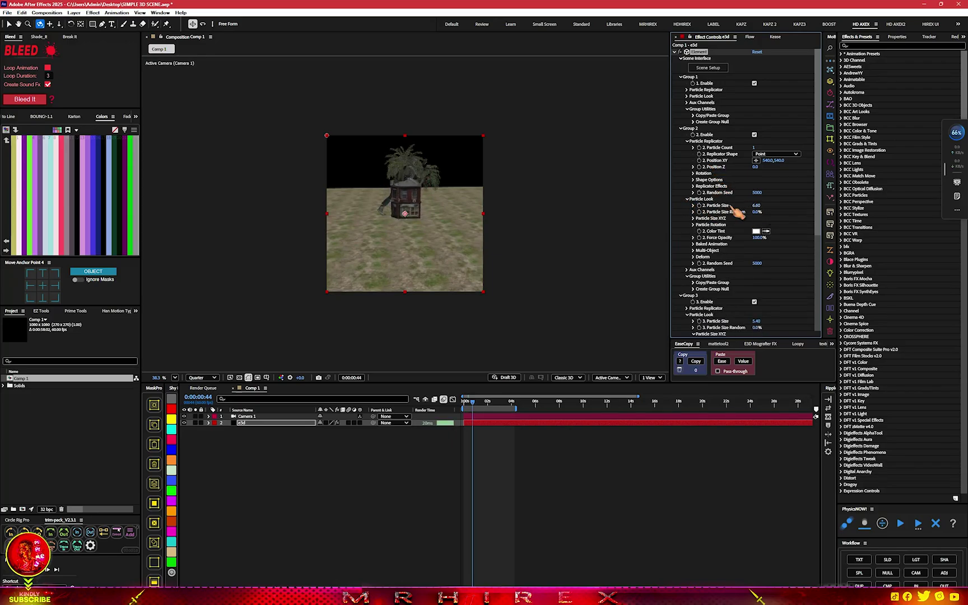
Shift the house's Position XY to stand beside the tree, orbiting the camera to check
left_click_drag(768, 161, 661, 186)
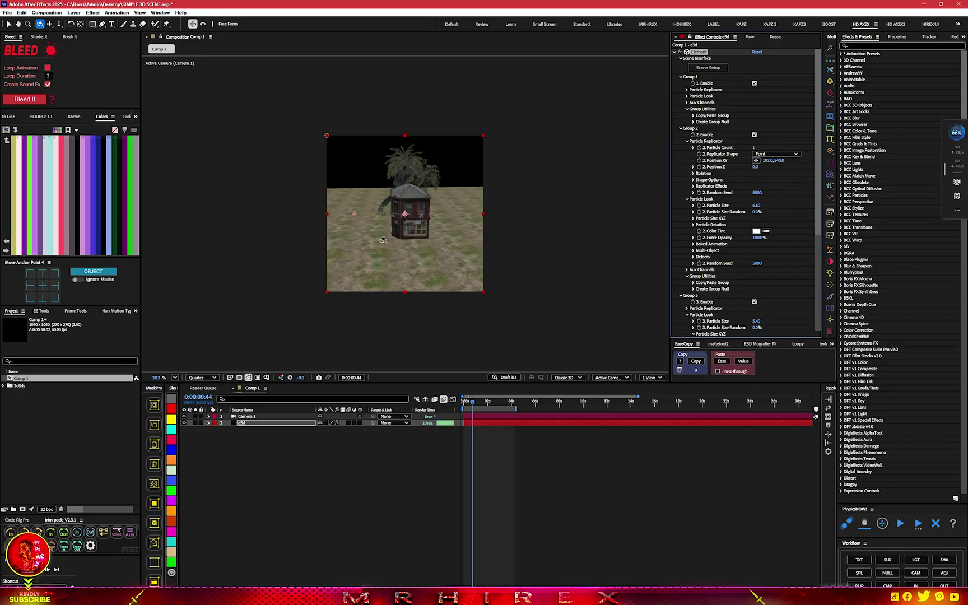
mouse_move(383, 240)
left_mouse_down()
mouse_move(438, 241)
mouse_move(584, 173)
left_mouse_up()
left_click_drag(768, 164, 823, 152)
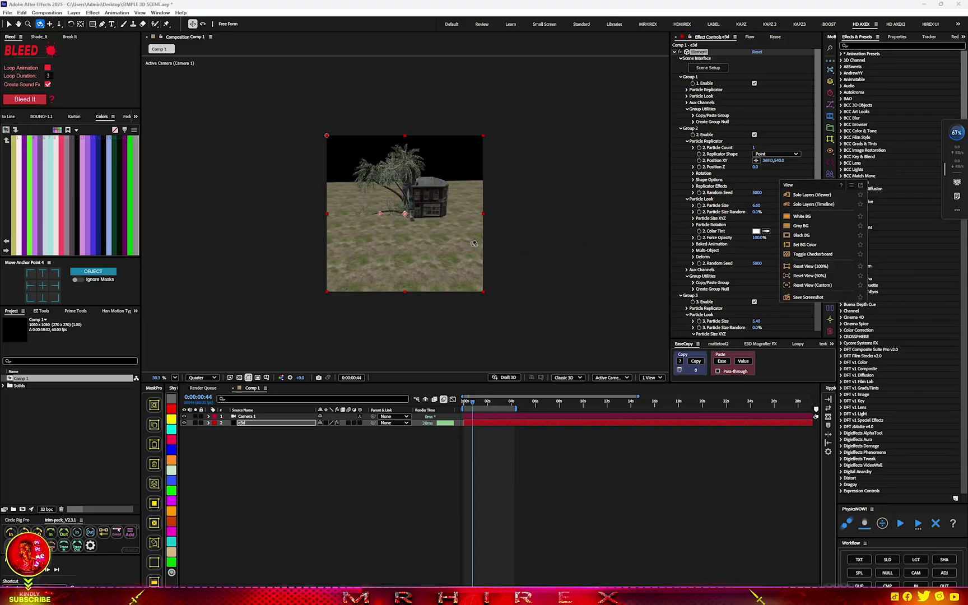
mouse_move(490, 244)
left_mouse_down()
mouse_move(438, 247)
mouse_move(446, 234)
mouse_move(435, 235)
mouse_move(450, 241)
mouse_move(440, 239)
left_mouse_up()
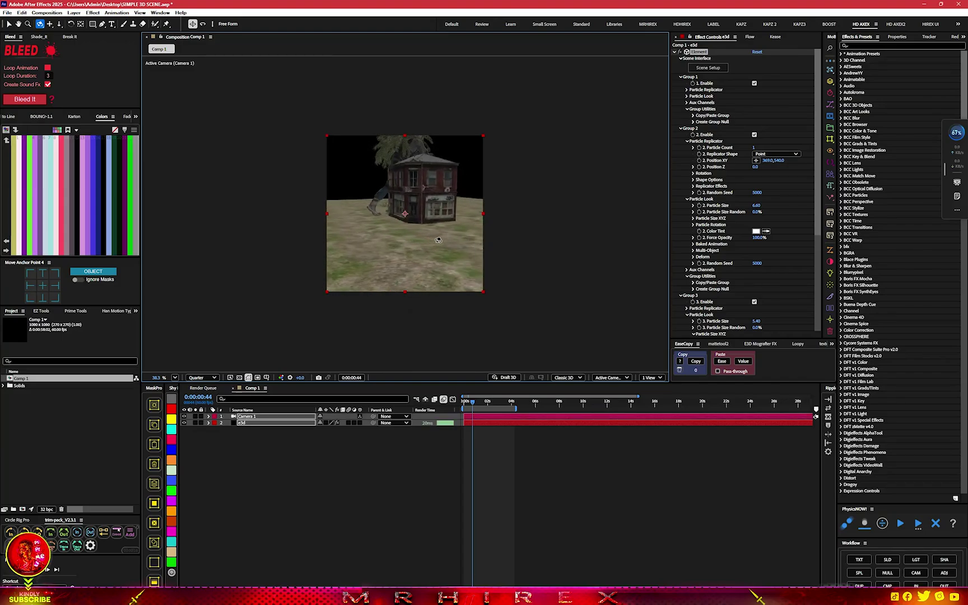
Move the soldier group's Position XY so the soldier stands in front of the house
left_click(757, 85)
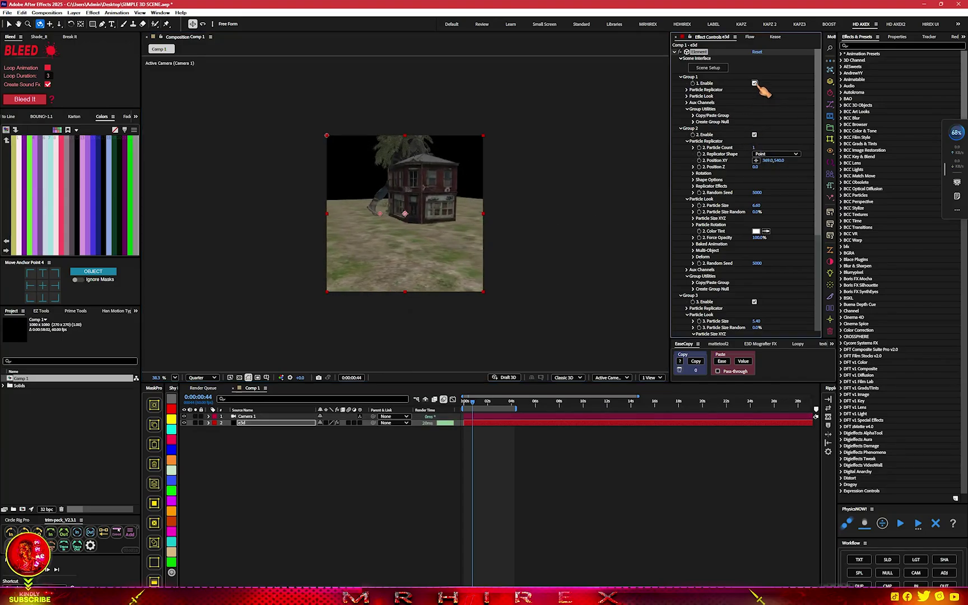
left_click(687, 90)
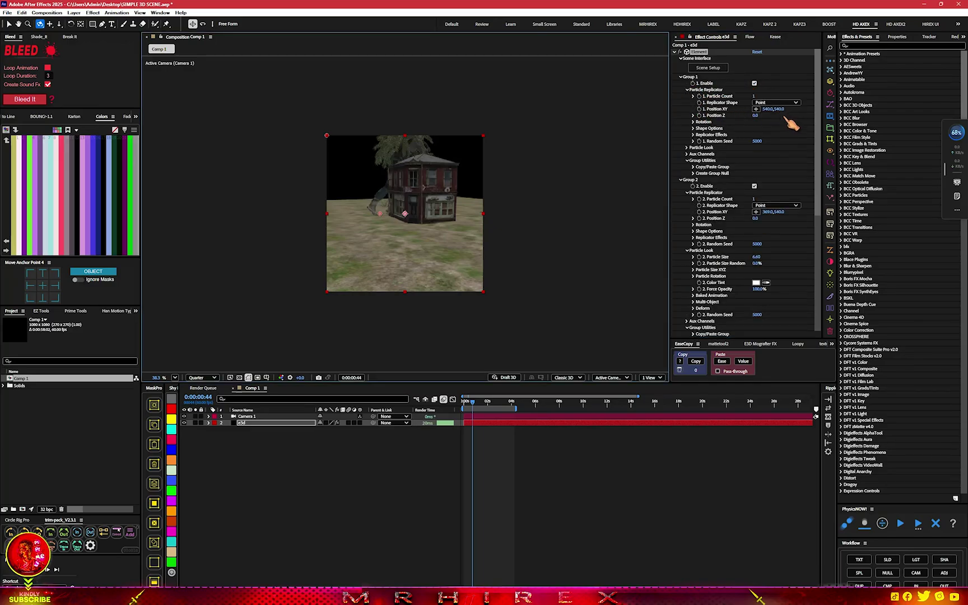
left_click_drag(765, 113, 614, 122)
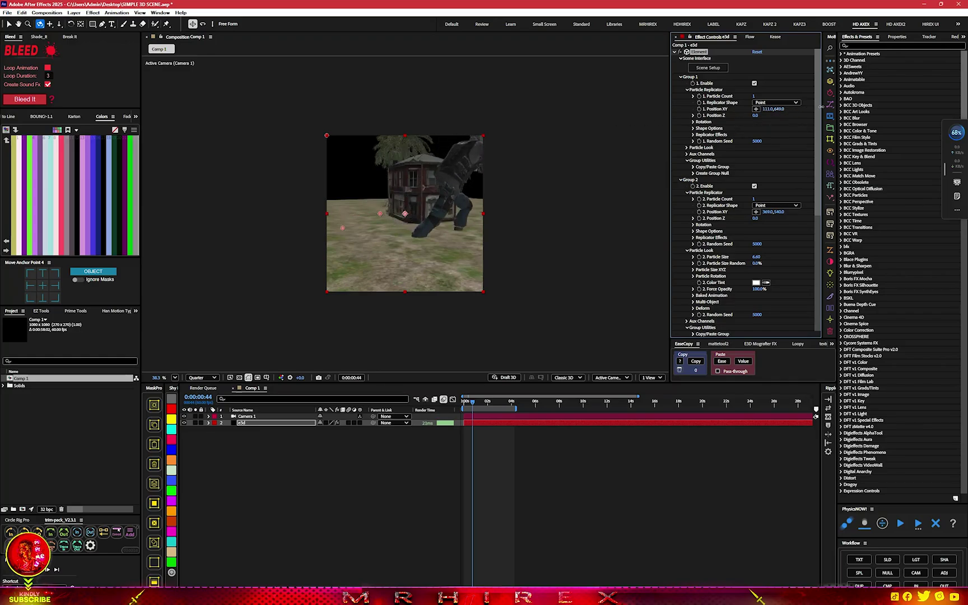
mouse_move(779, 109)
left_mouse_down()
mouse_move(761, 129)
mouse_move(784, 116)
left_mouse_up()
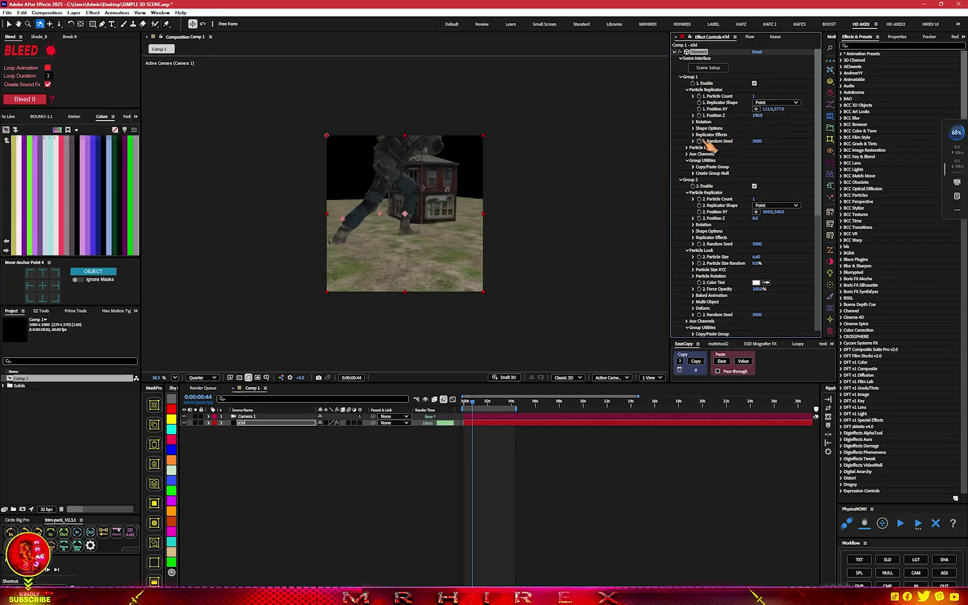
Shrink the soldier's particle size to 1.80, fine-tune its position, and orbit to check
left_click(687, 148)
left_click_drag(758, 158, 726, 154)
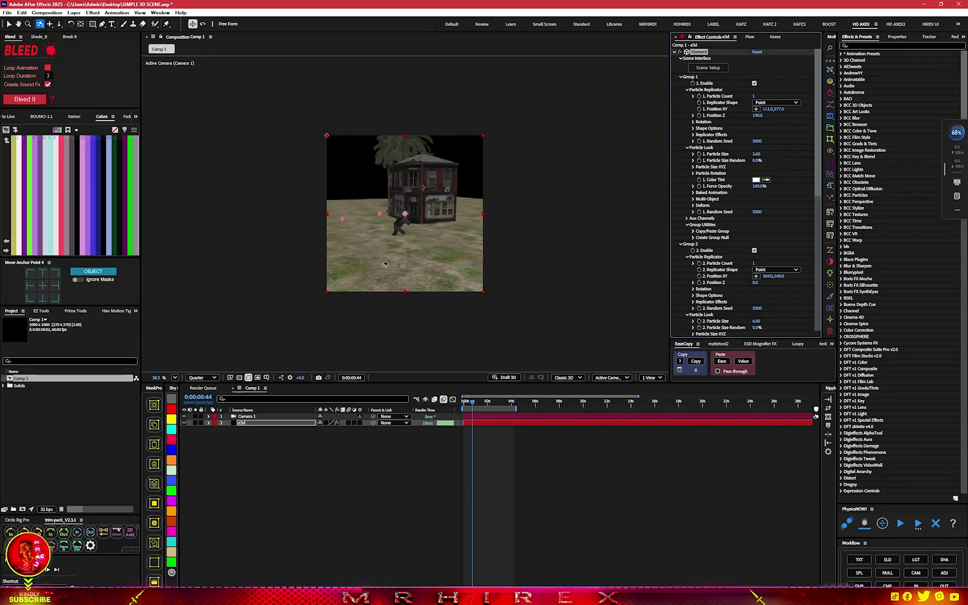
left_click_drag(392, 235, 421, 247)
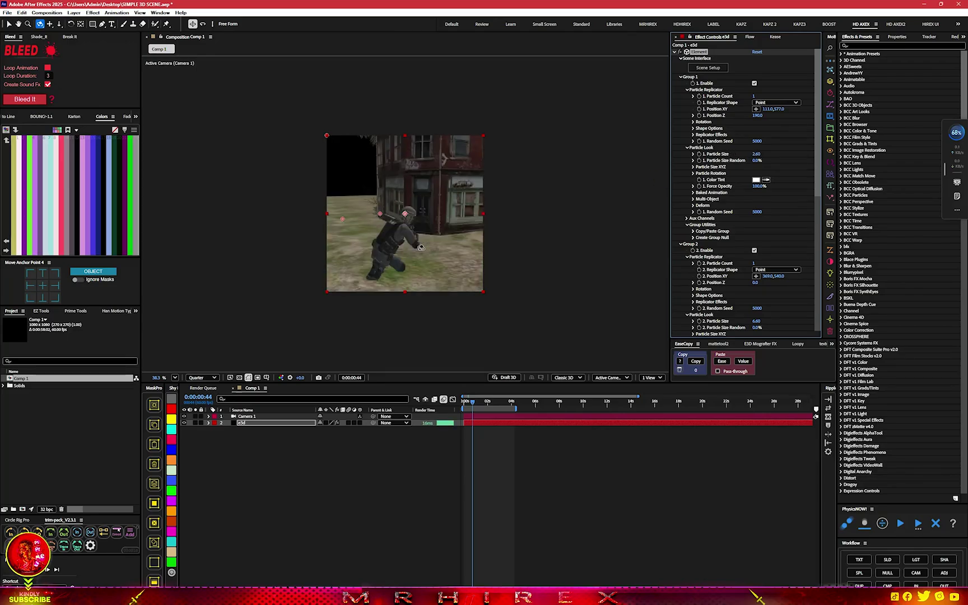
mouse_move(763, 109)
left_mouse_down()
mouse_move(742, 115)
mouse_move(763, 108)
left_mouse_up()
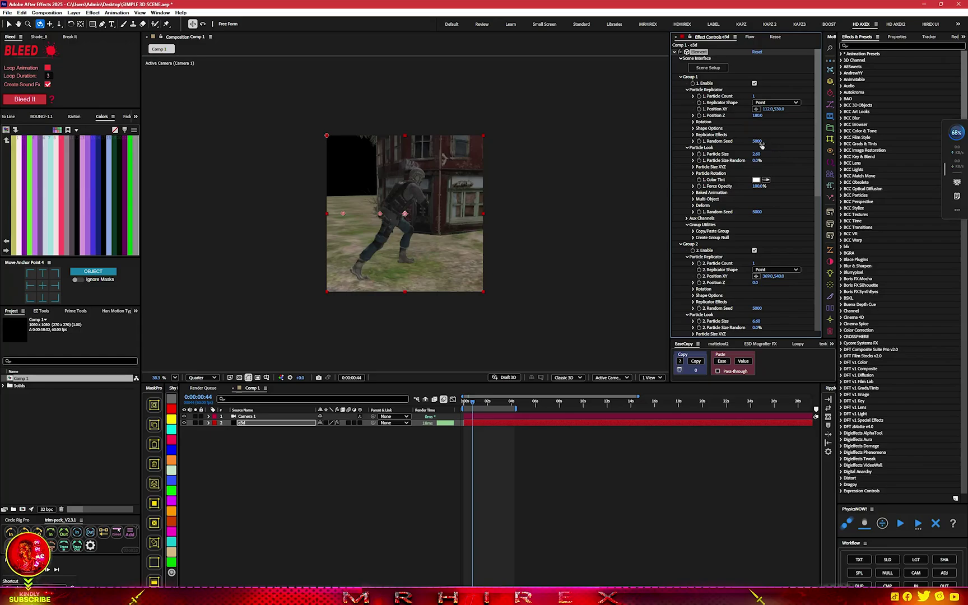
left_click_drag(760, 156, 753, 155)
mouse_move(431, 234)
left_mouse_down()
mouse_move(507, 233)
mouse_move(432, 234)
left_mouse_up()
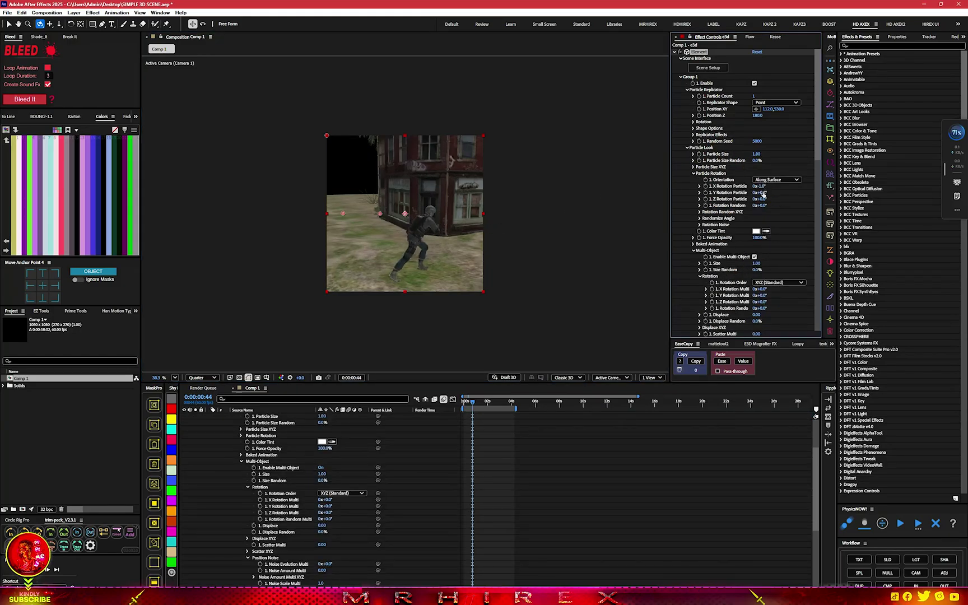
Rotate the soldier to about -54° Y, then track and dolly the camera back to frame the house
left_click_drag(766, 192, 728, 192)
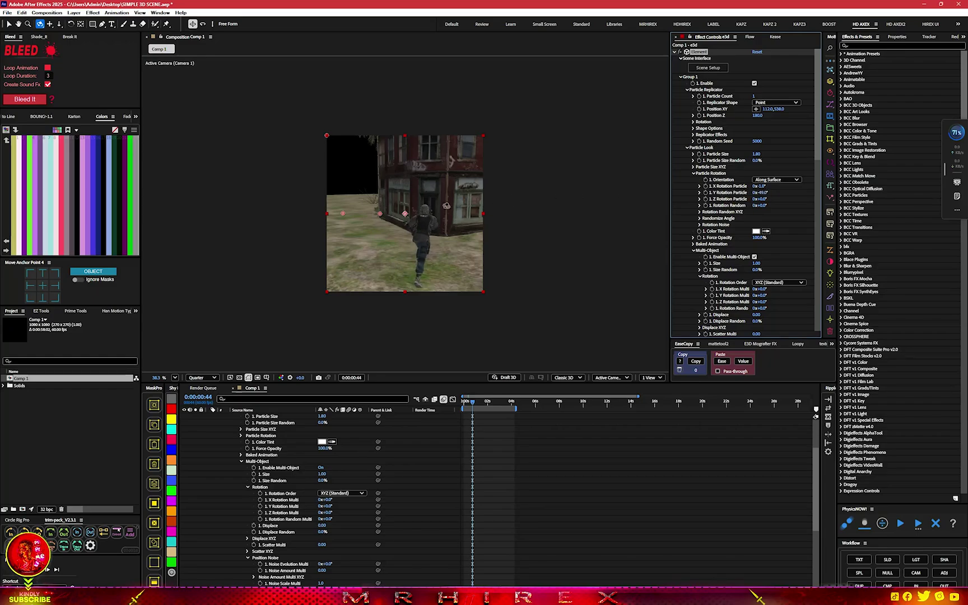
left_click(49, 24)
left_click_drag(437, 241, 433, 232)
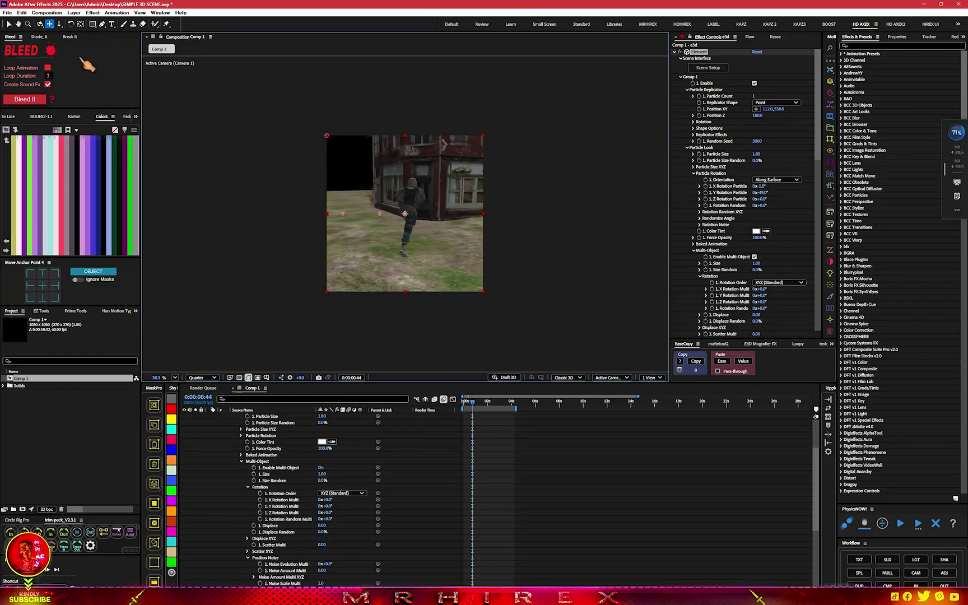
left_click(59, 24)
mouse_move(440, 255)
left_mouse_down()
mouse_move(444, 294)
mouse_move(447, 273)
mouse_move(434, 323)
left_mouse_up()
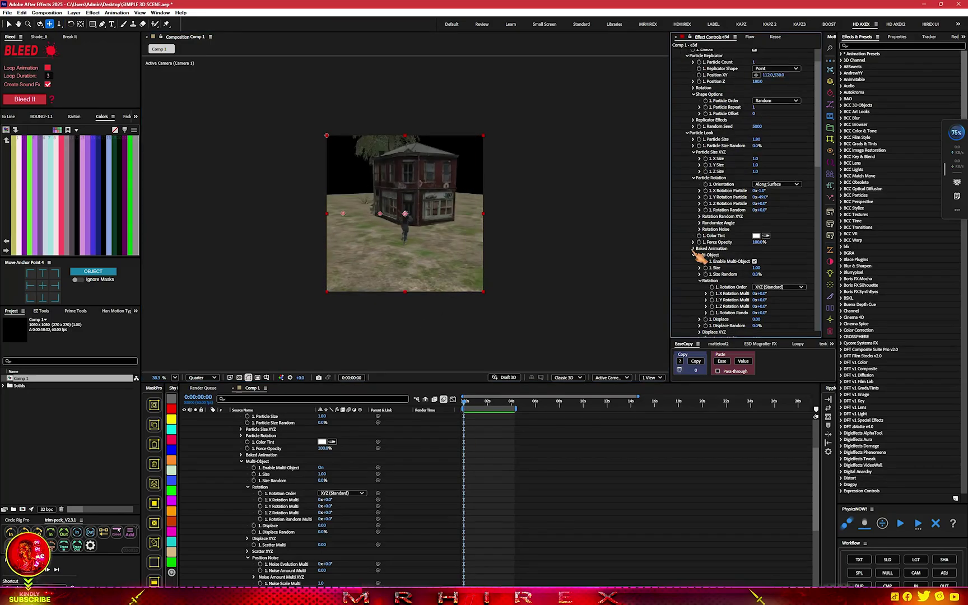
Reveal Group 1's Baked Animation and Create Group Null options
left_click(694, 249)
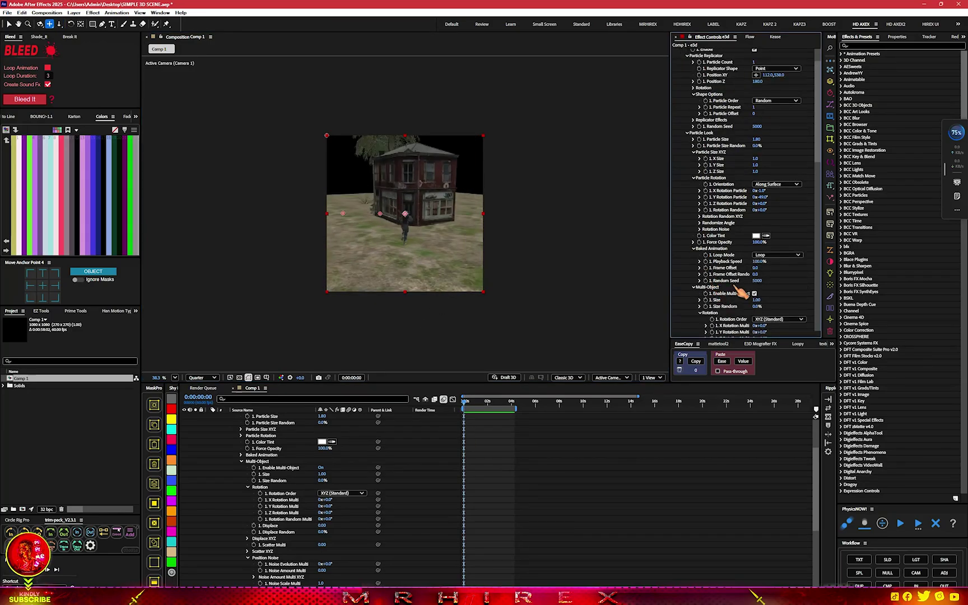
scroll(748, 316, "down", 1)
scroll(745, 313, "down", 3)
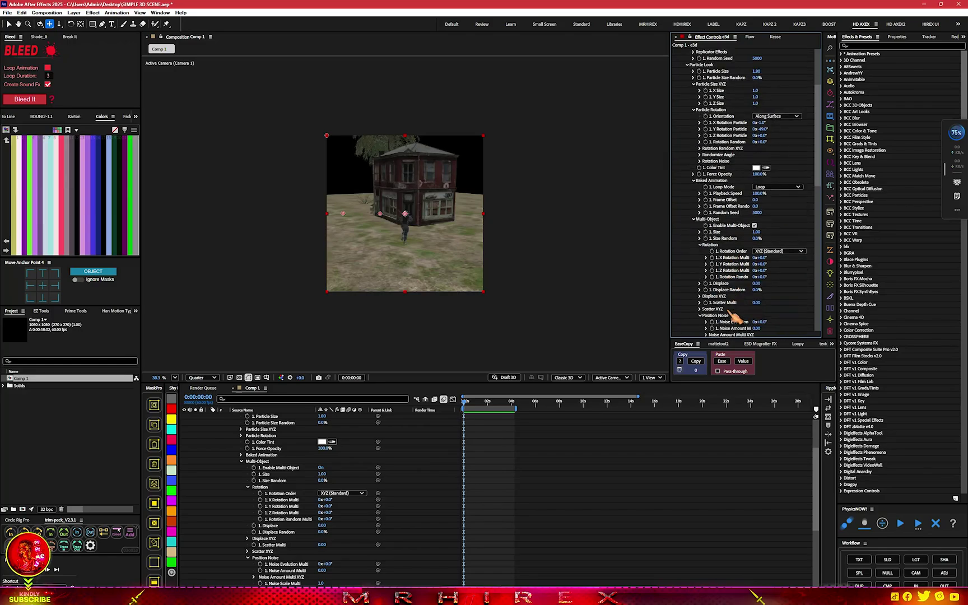
scroll(734, 319, "down", 6)
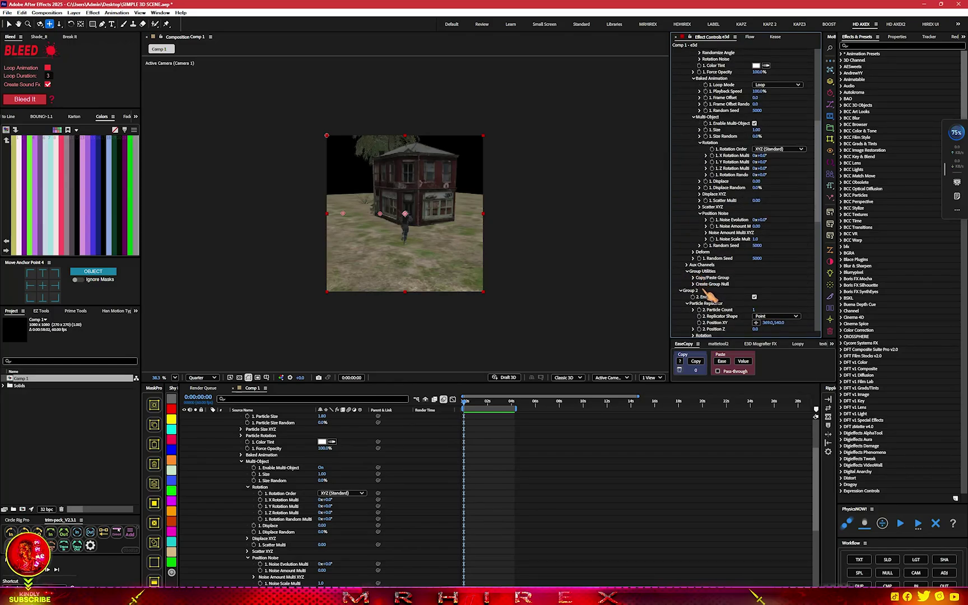
left_click(692, 284)
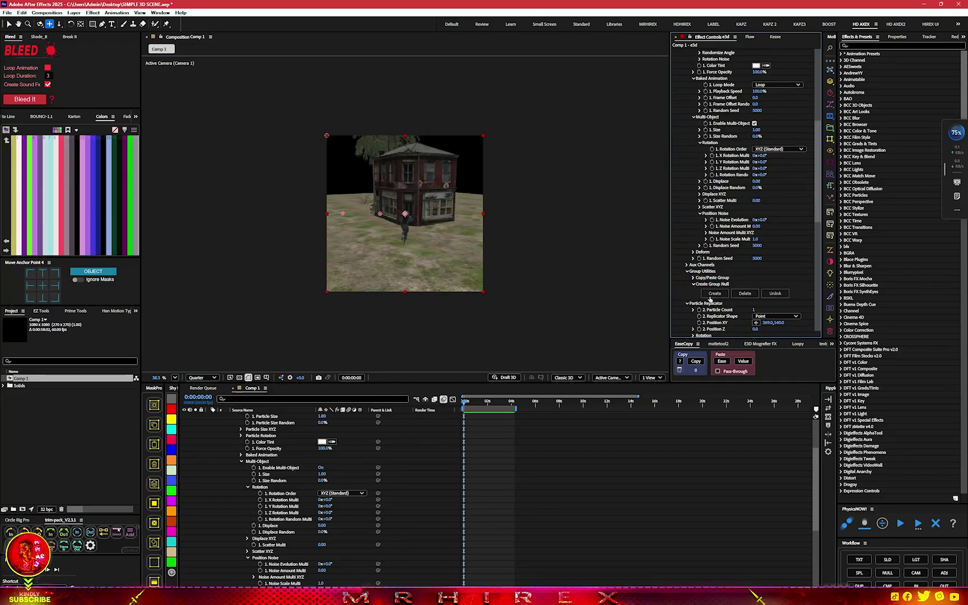
Create the Group 1 Null and scrub its Position Z to 217.0 to bring the soldier closer
left_click(713, 294)
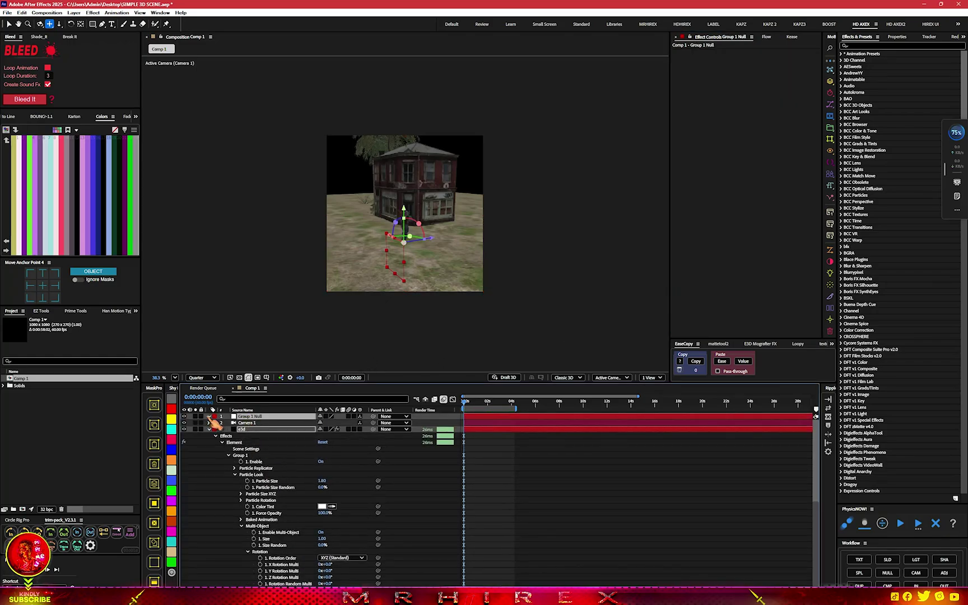
left_click(209, 416)
key("F2")
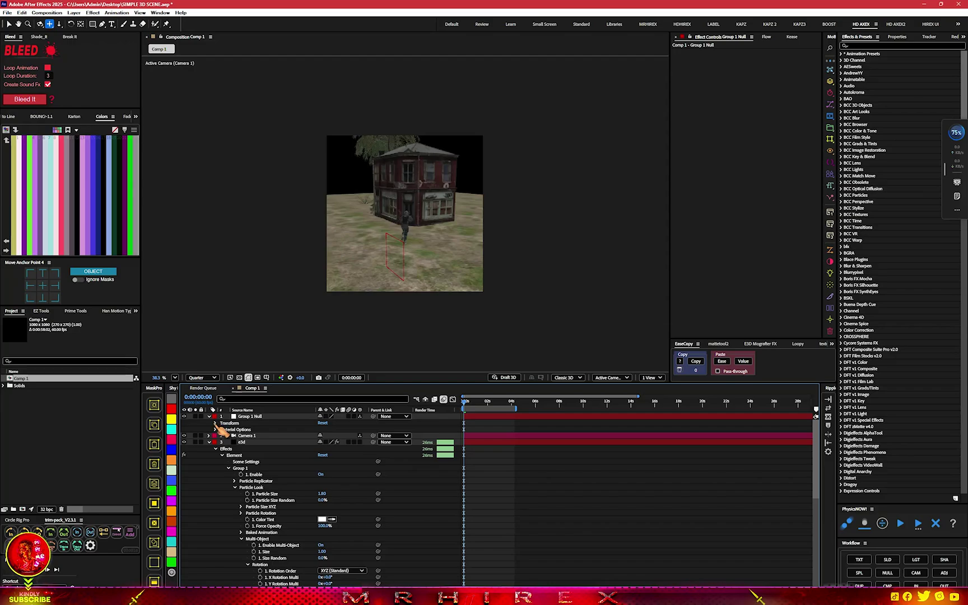
left_click(215, 423)
left_click_drag(345, 437, 356, 433)
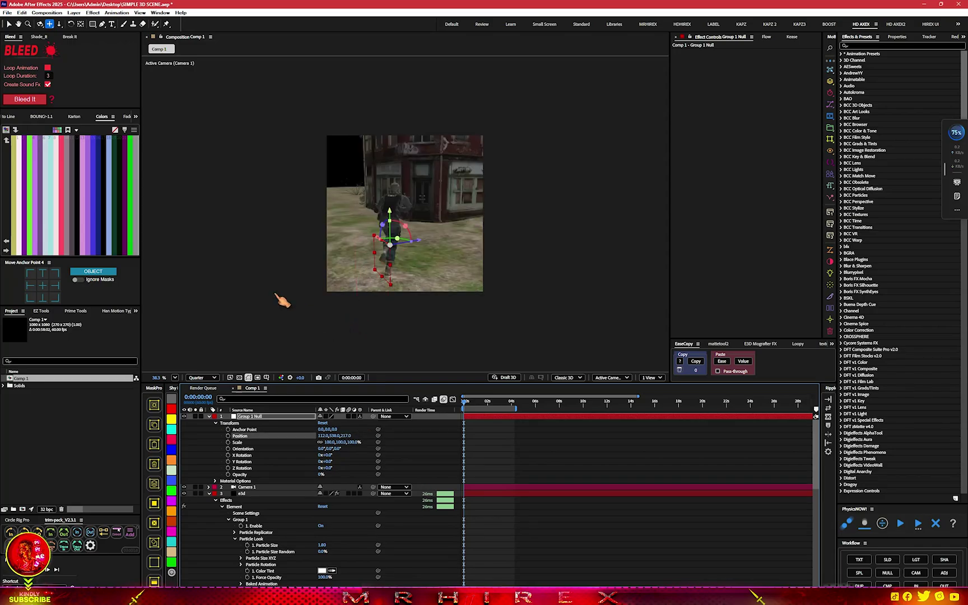
Turn the null around its Y orientation and enable keyframing on its Position
left_click(8, 24)
scroll(413, 256, "up", 3)
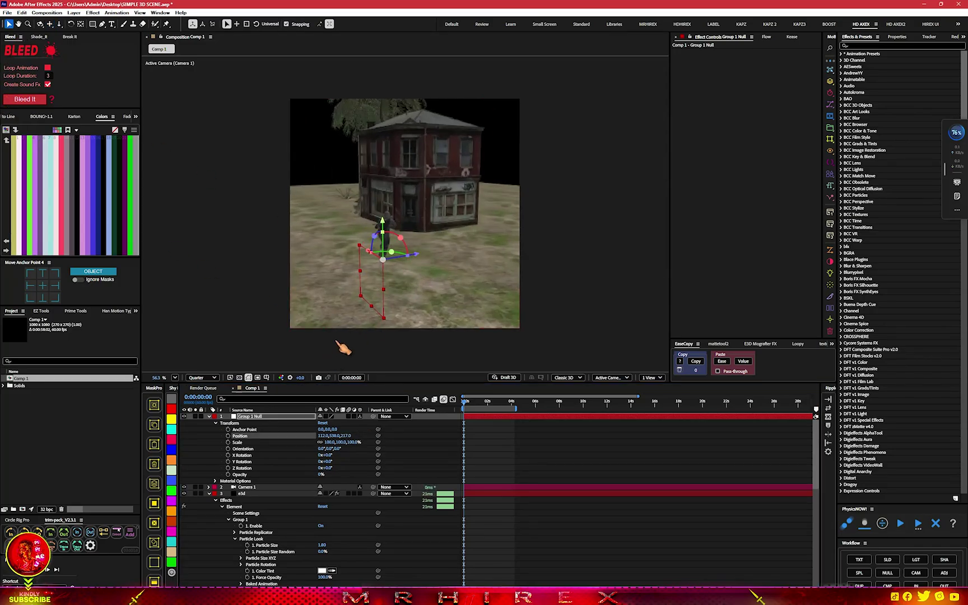
left_click_drag(329, 449, 326, 448)
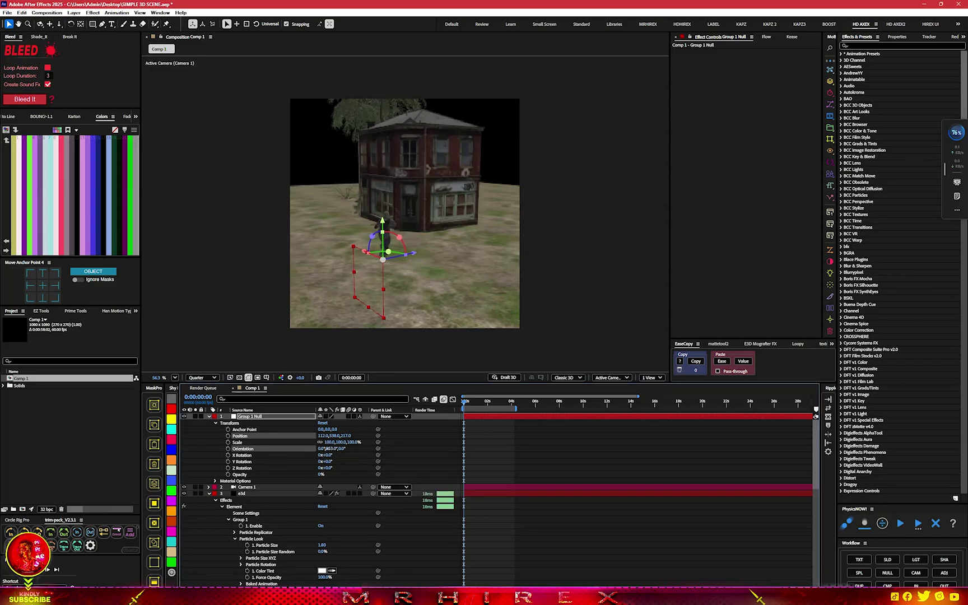
left_click(228, 435)
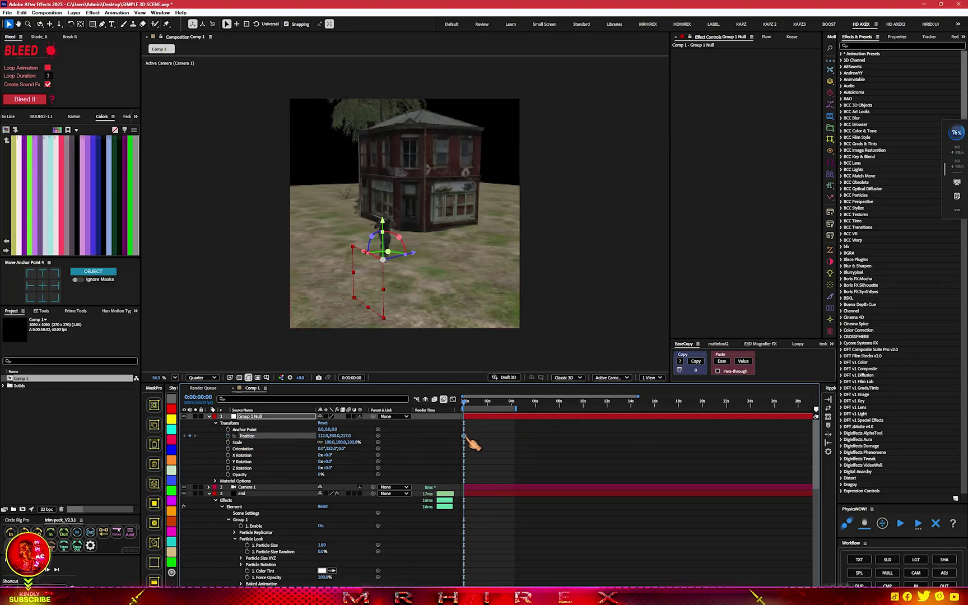
Add a 0s start keyframe and move the null along Y and Z toward the house
mouse_move(465, 436)
left_mouse_down()
mouse_move(503, 437)
mouse_move(484, 436)
left_mouse_up()
mouse_move(383, 261)
left_mouse_down()
mouse_move(376, 276)
mouse_move(394, 324)
mouse_move(384, 395)
left_mouse_up()
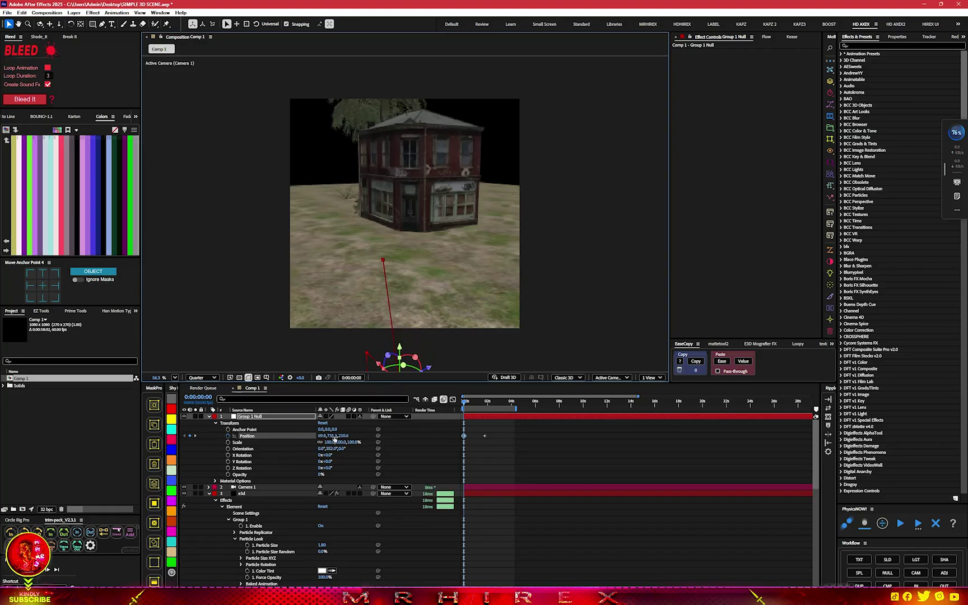
left_click_drag(332, 435, 273, 417)
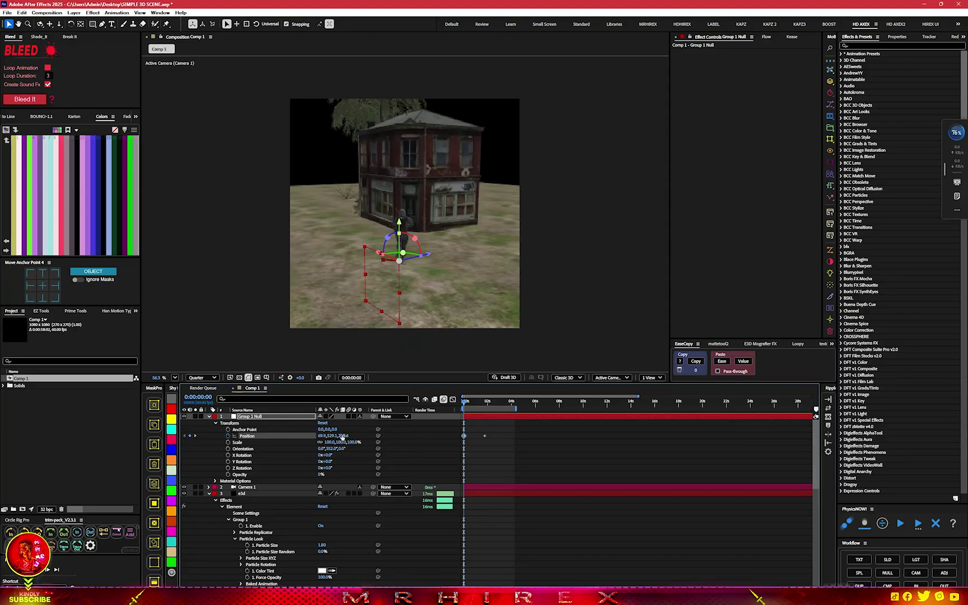
mouse_move(342, 436)
left_mouse_down()
mouse_move(370, 429)
mouse_move(346, 436)
mouse_move(199, 417)
left_mouse_up()
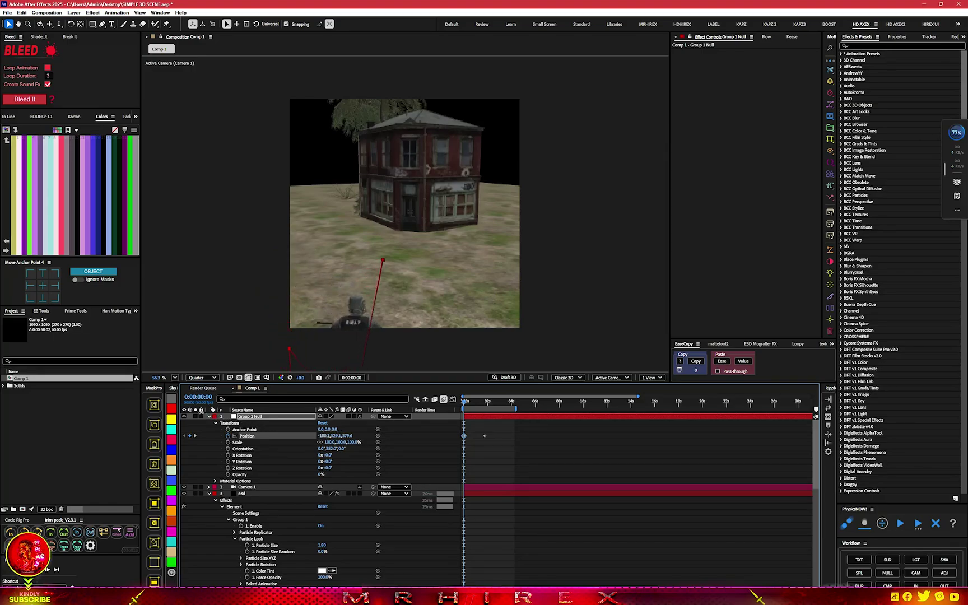
left_click_drag(347, 436, 303, 434)
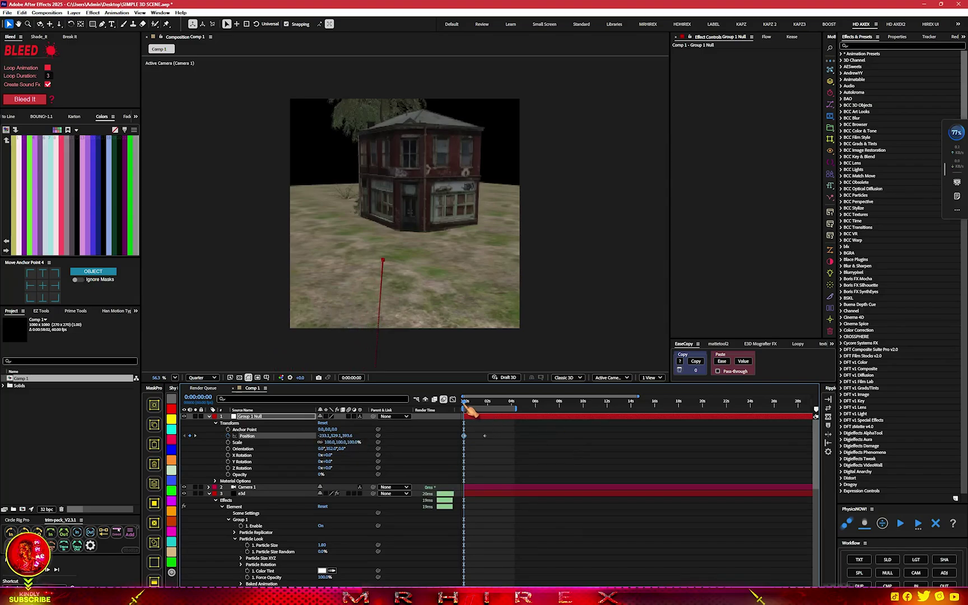
left_click_drag(469, 407, 486, 409)
scroll(379, 259, "up", 1)
Adjust Position X at the second keyframe and straighten the motion path's start point at 0s
scroll(379, 259, "up", 3)
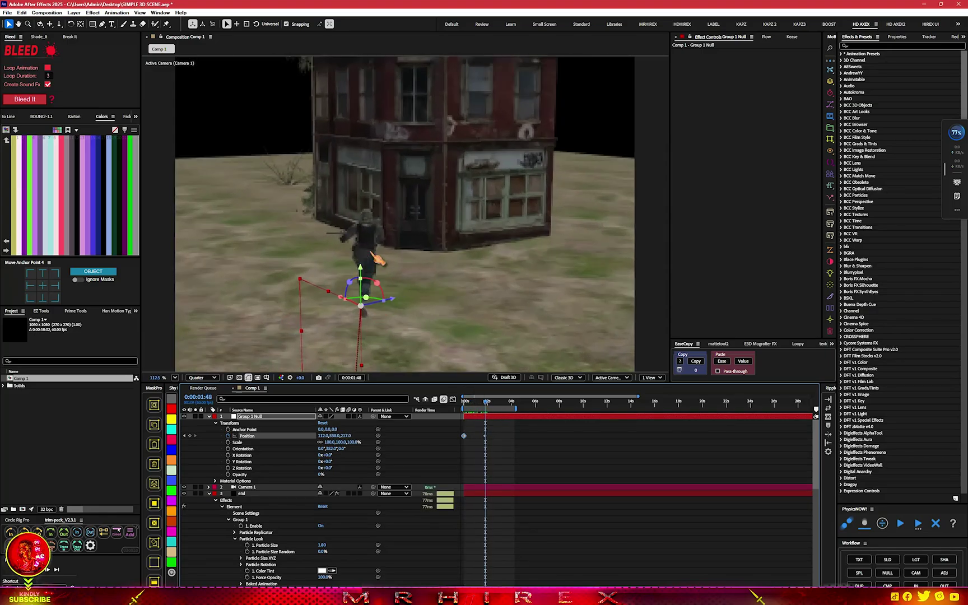
mouse_move(331, 436)
left_mouse_down()
mouse_move(301, 432)
mouse_move(311, 442)
mouse_move(379, 436)
left_mouse_up()
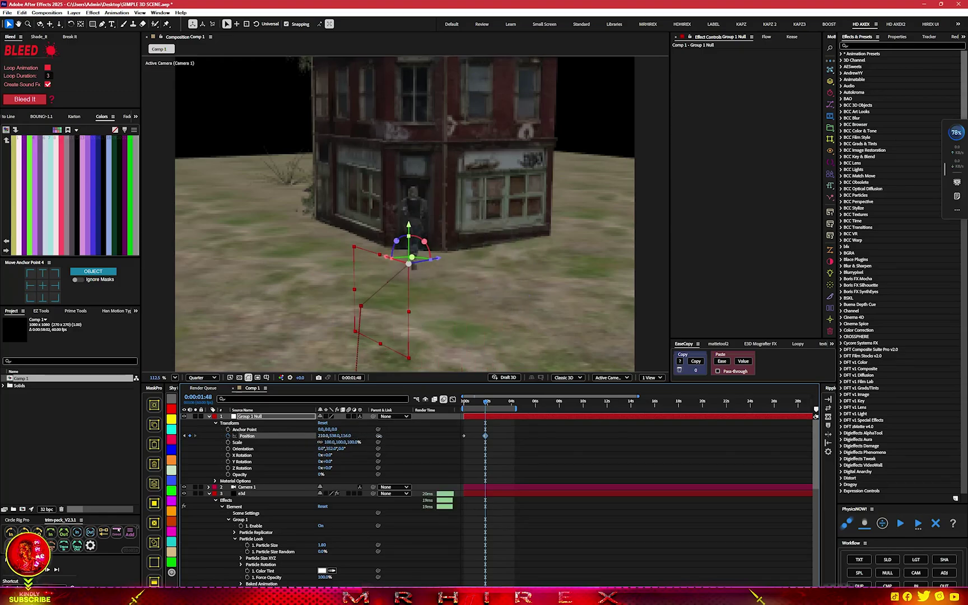
left_click_drag(378, 435, 384, 438)
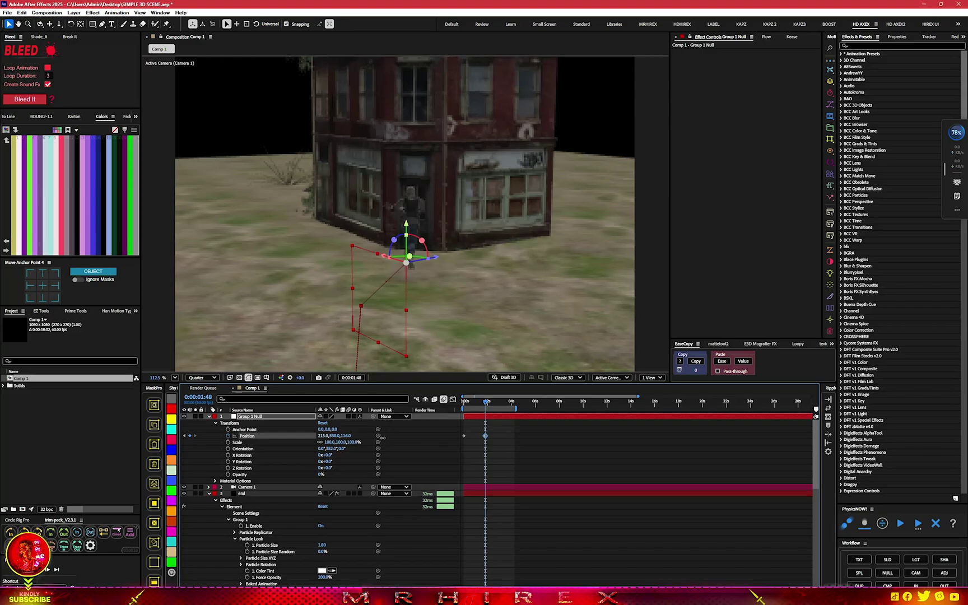
left_click_drag(485, 409, 459, 413)
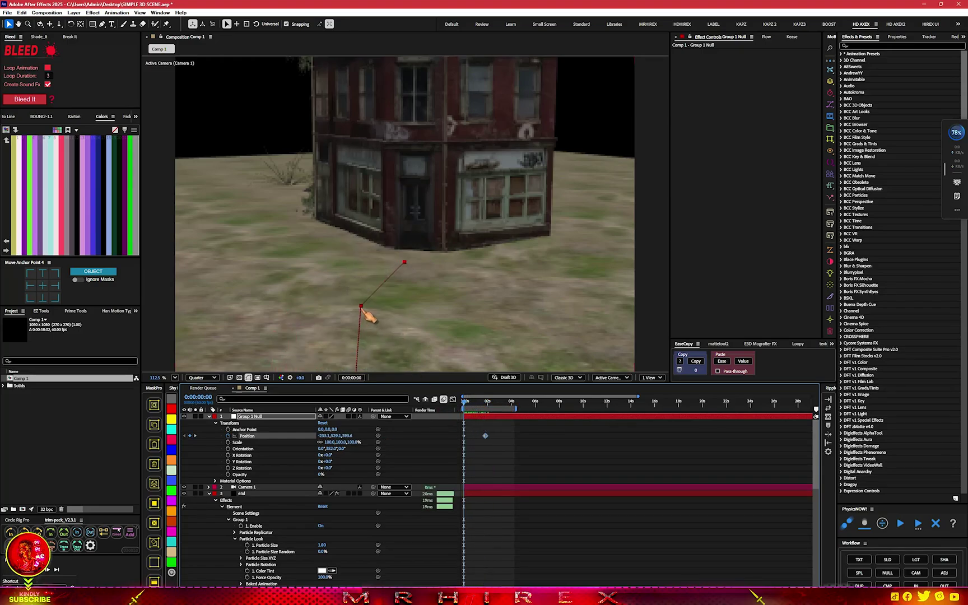
left_click_drag(364, 307, 396, 320)
mouse_move(464, 403)
left_mouse_down()
mouse_move(497, 405)
mouse_move(454, 404)
left_mouse_up()
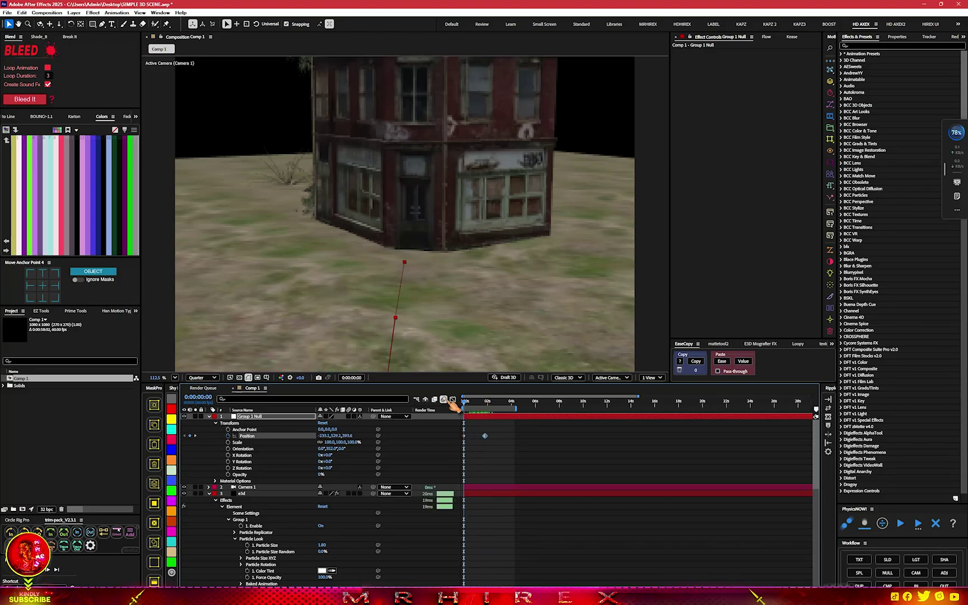
Zoom the timeline ruler, jump to frame 0 and scrub through the soldier's run
scroll(481, 454, "up", 5)
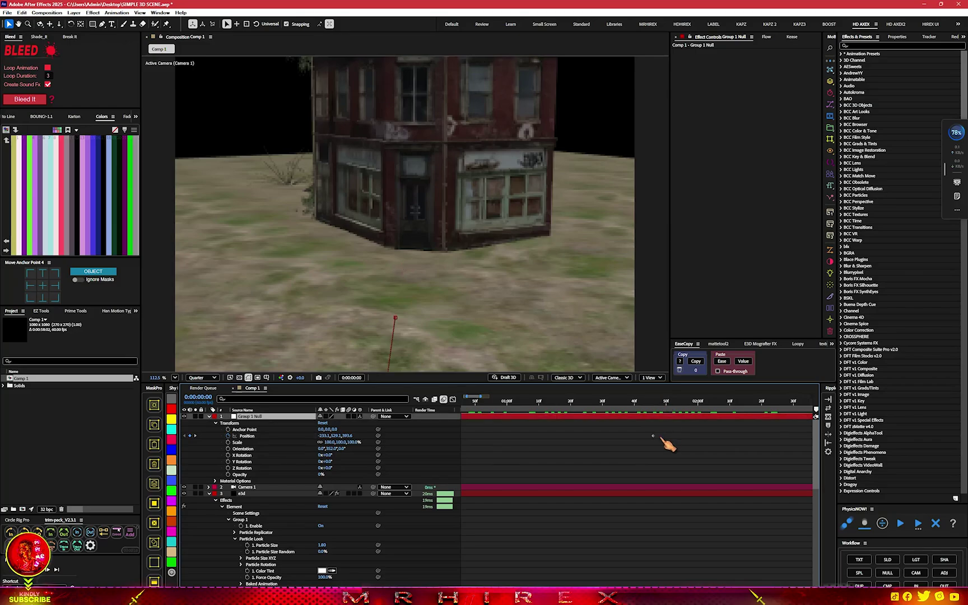
scroll(642, 466, "down", 3)
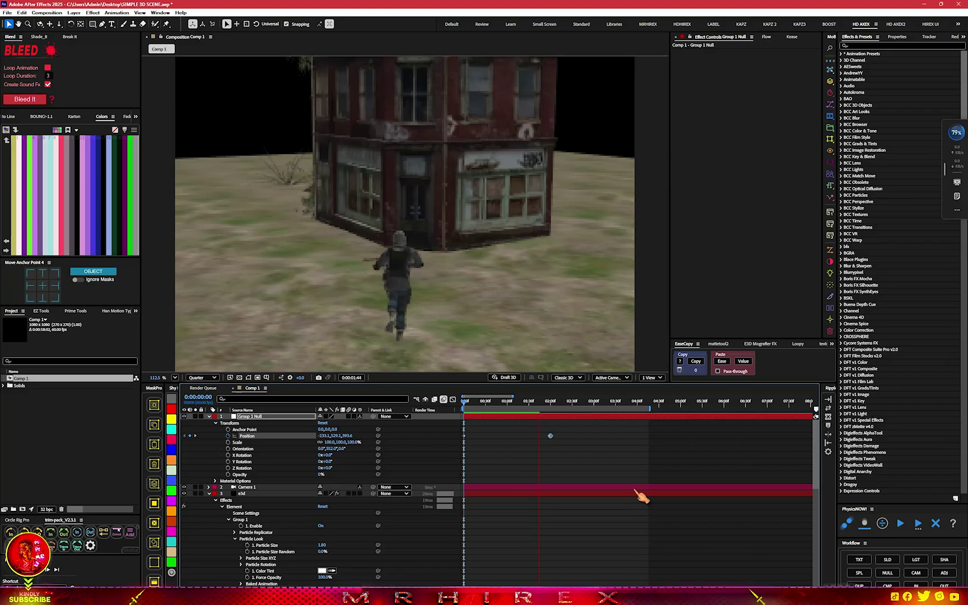
key("Home")
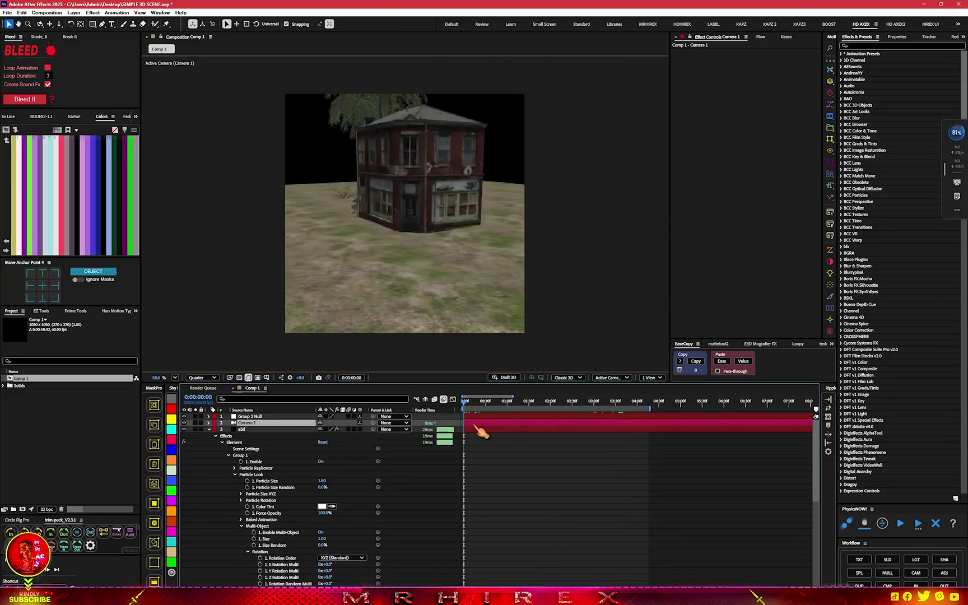
mouse_move(468, 411)
left_mouse_down()
mouse_move(542, 416)
mouse_move(549, 427)
left_mouse_up()
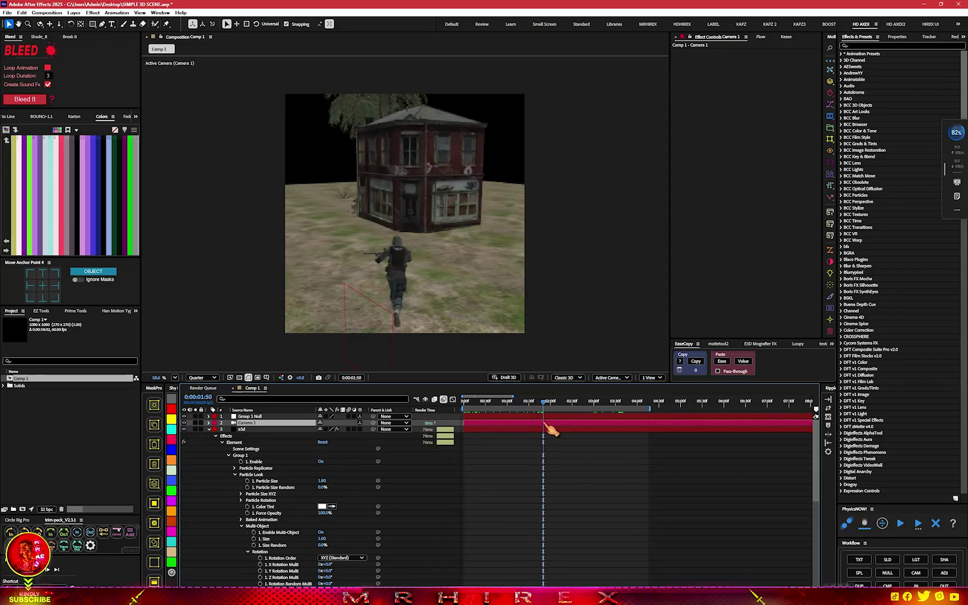
Duplicate Camera 1 into Camera 2 and orbit it around the scene
key("ctrl+d")
left_click(40, 23)
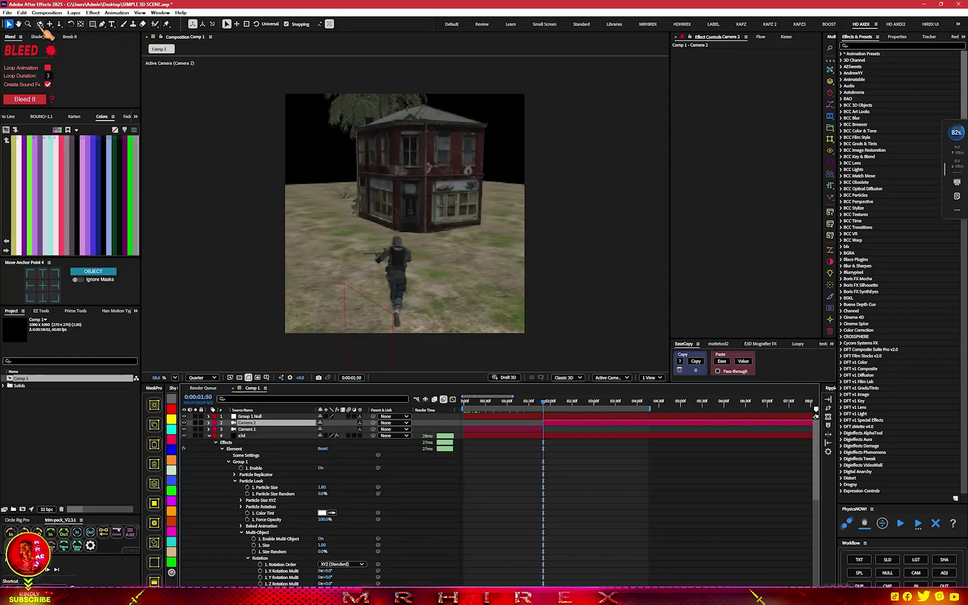
mouse_move(419, 248)
left_mouse_down()
mouse_move(291, 255)
mouse_move(442, 241)
mouse_move(425, 236)
left_mouse_up()
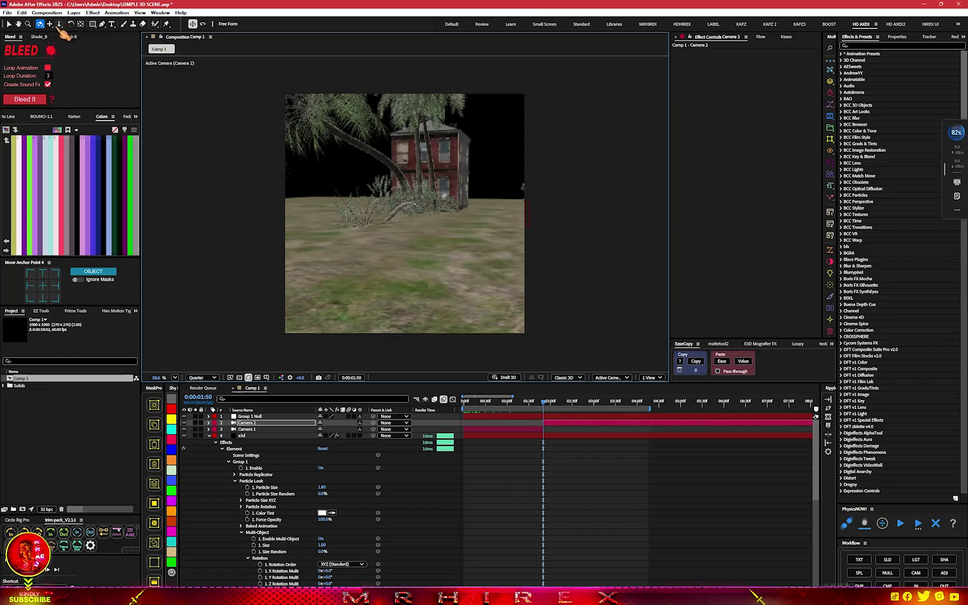
Track and dolly Camera 2 so the house sits at left with the soldier distant
left_click(49, 23)
left_click_drag(383, 180, 373, 210)
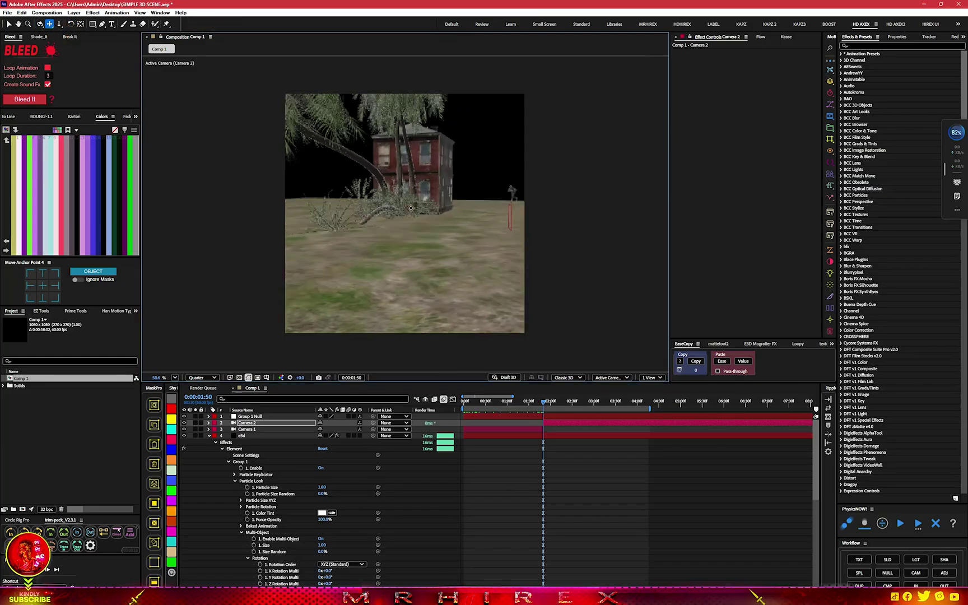
left_click(59, 25)
left_click_drag(495, 239, 495, 269)
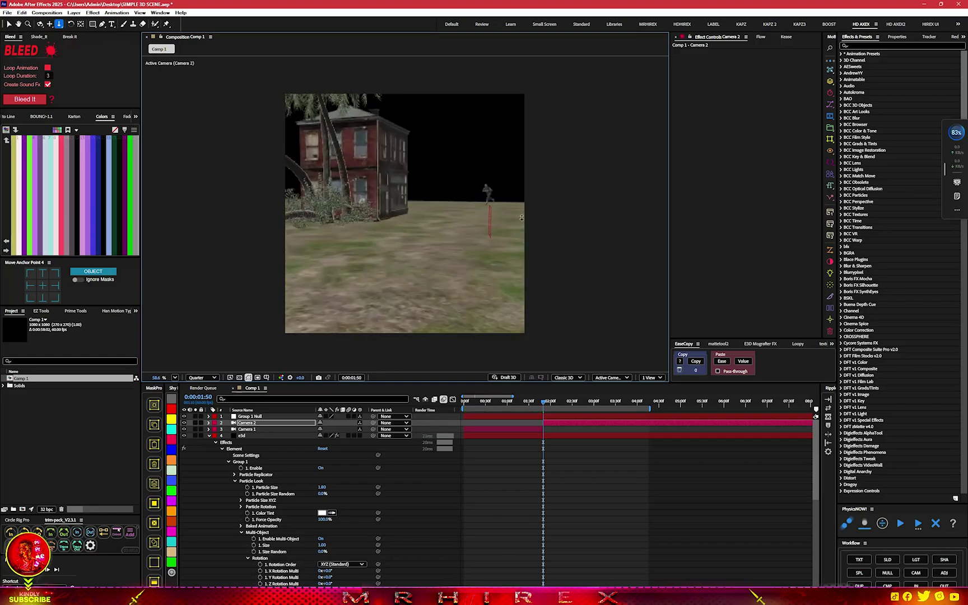
left_click(49, 24)
mouse_move(442, 241)
left_mouse_down()
mouse_move(396, 239)
mouse_move(413, 251)
left_mouse_up()
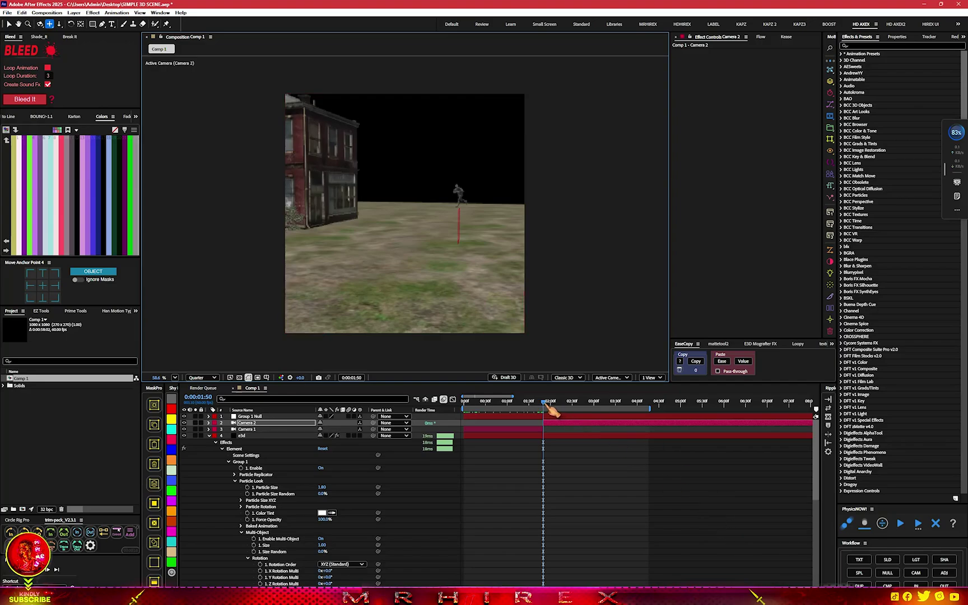
mouse_move(550, 410)
left_mouse_down()
mouse_move(596, 414)
mouse_move(609, 429)
left_mouse_up()
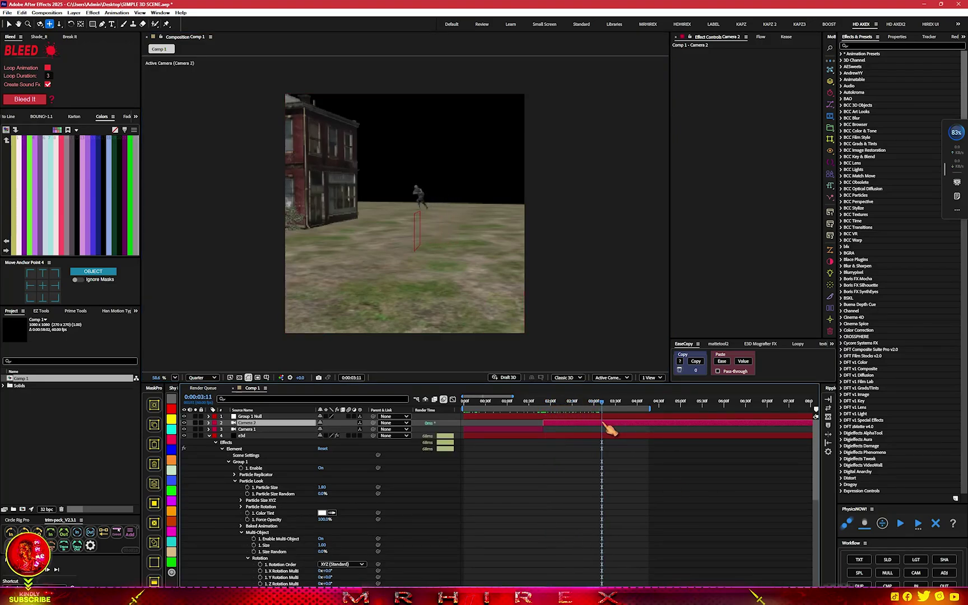
Split Camera 2 at 0:00:03:11 and track and orbit Camera 3 to a top-down view
key("ctrl+shift+d")
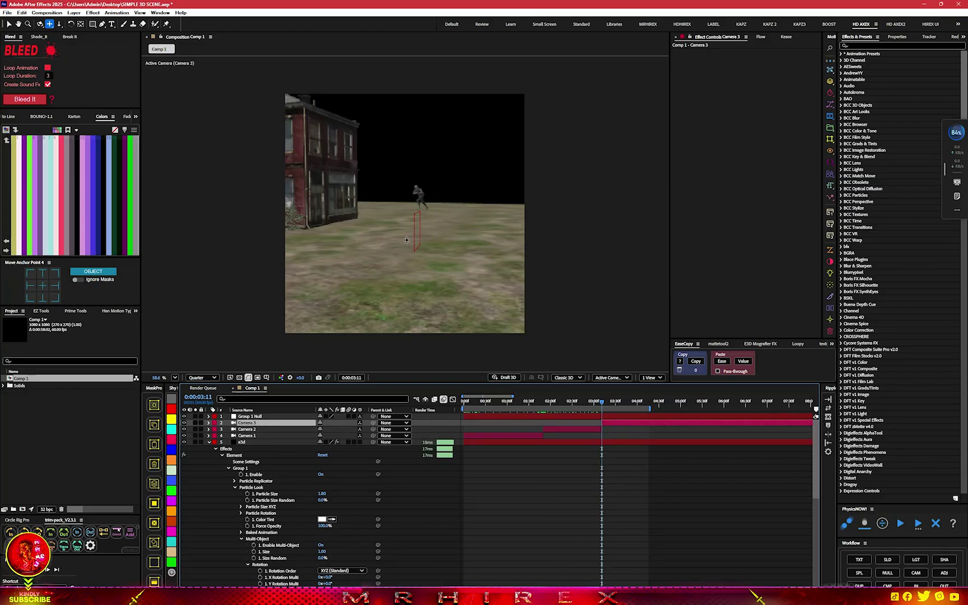
mouse_move(412, 210)
left_mouse_down()
mouse_move(389, 243)
mouse_move(477, 238)
left_mouse_up()
left_click(39, 24)
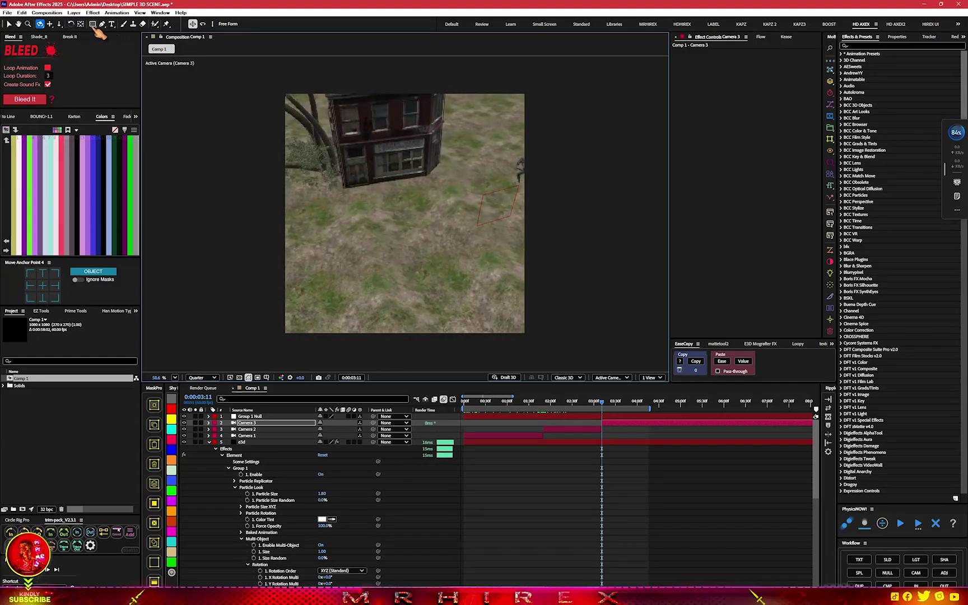
left_click(49, 24)
mouse_move(490, 170)
left_mouse_down()
mouse_move(403, 200)
mouse_move(406, 254)
left_mouse_up()
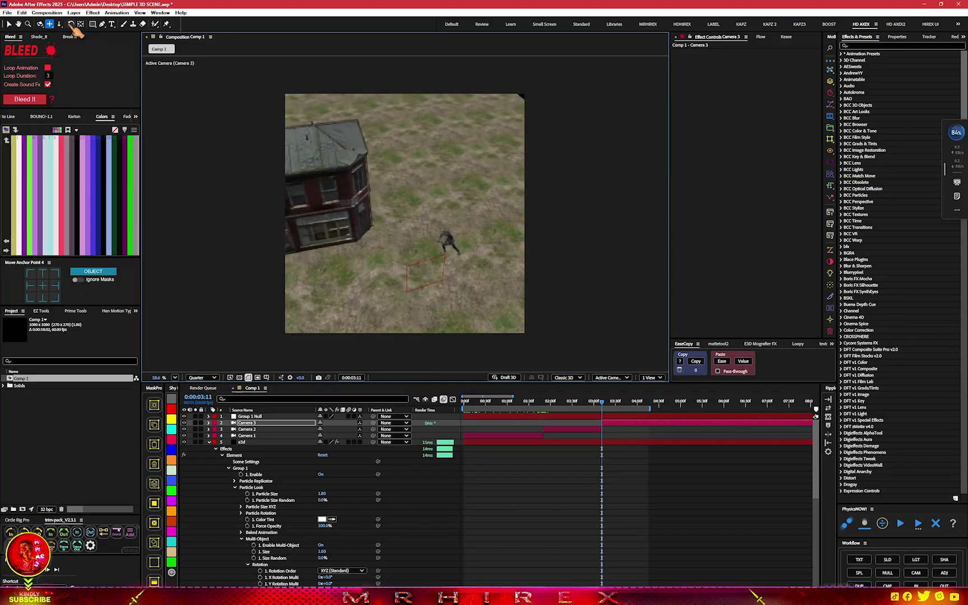
left_click(40, 24)
left_click_drag(514, 223, 475, 227)
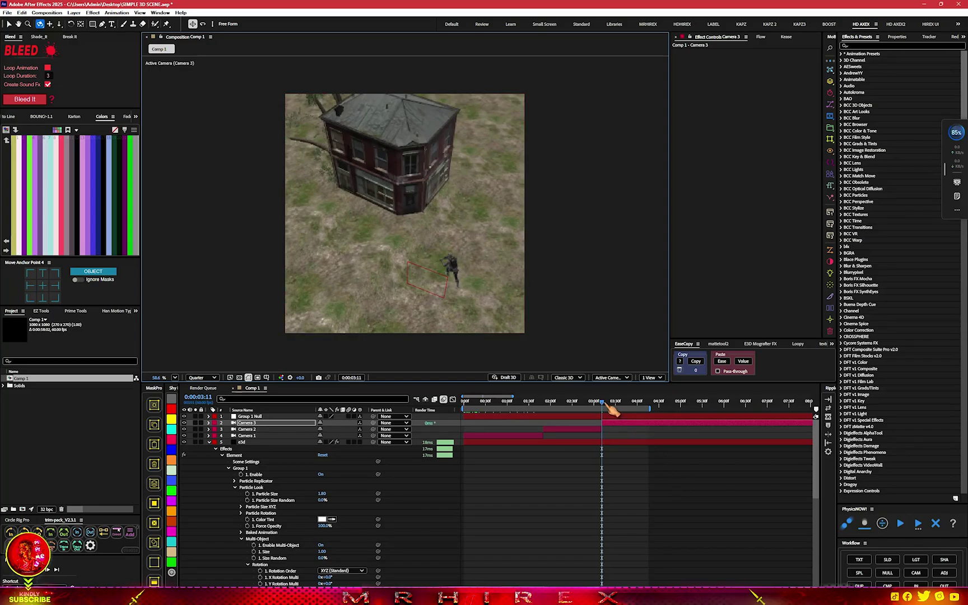
left_click_drag(612, 410, 482, 424)
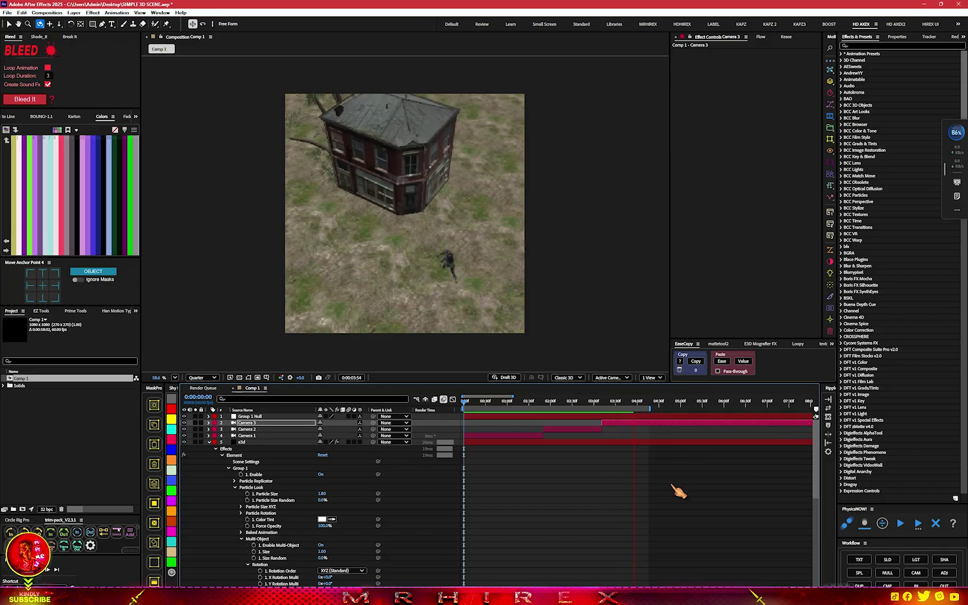
Near 0:00:03:35, lower the Group 1 Null's Position Z to keyframe the soldier beside the house corner
left_click_drag(623, 406, 620, 406)
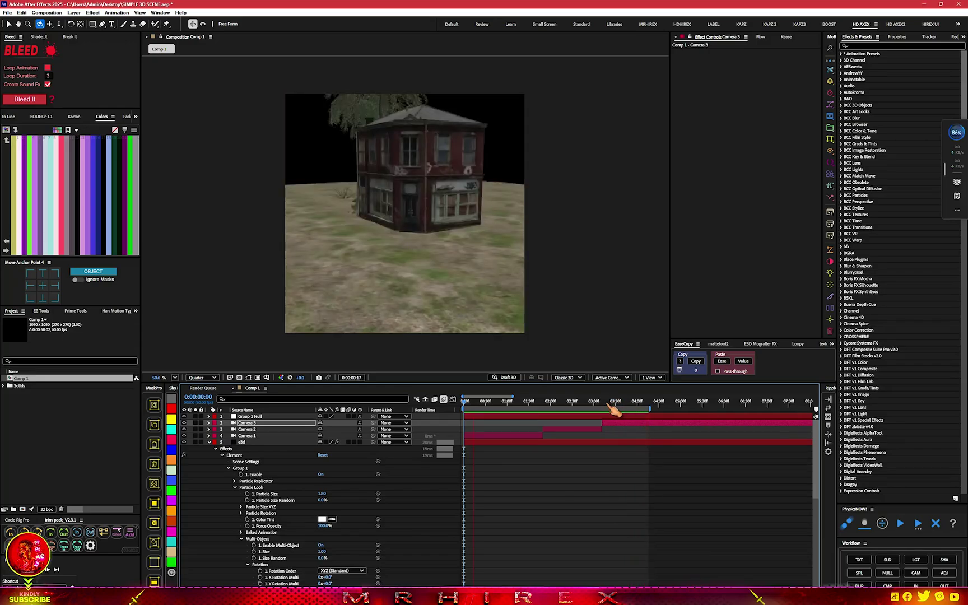
left_click(612, 445)
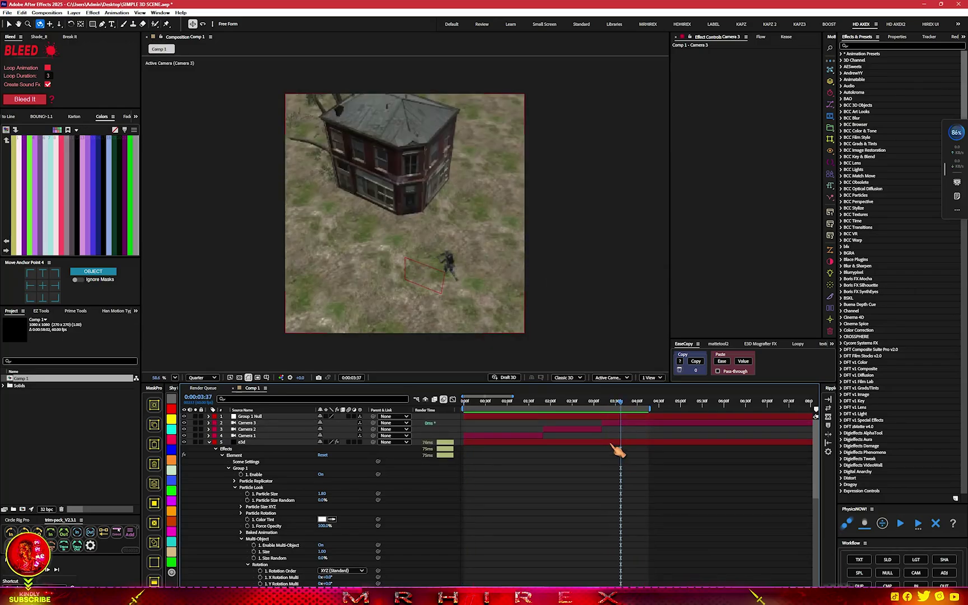
key("e")
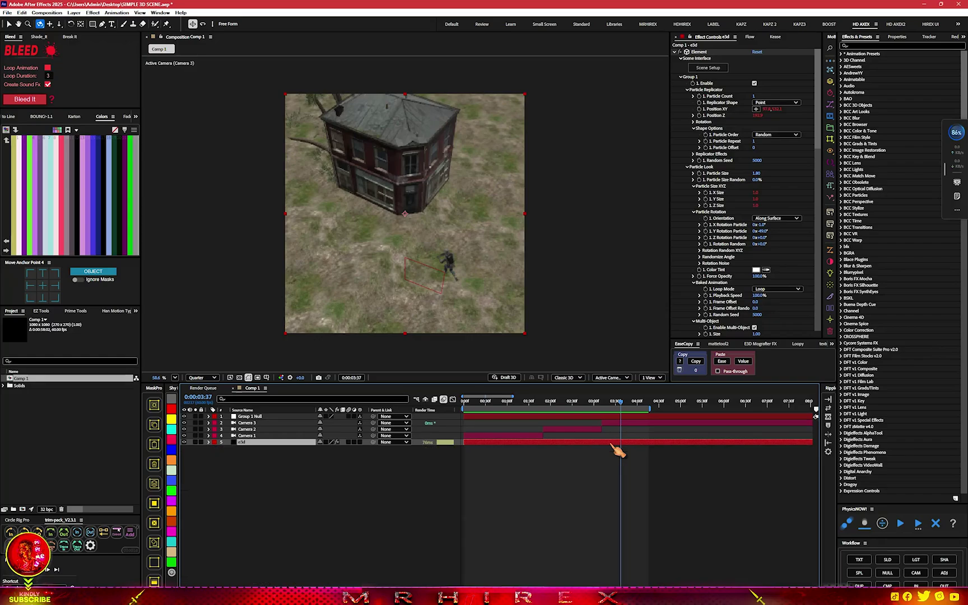
left_click(617, 417)
key("p")
left_click_drag(621, 406, 626, 413)
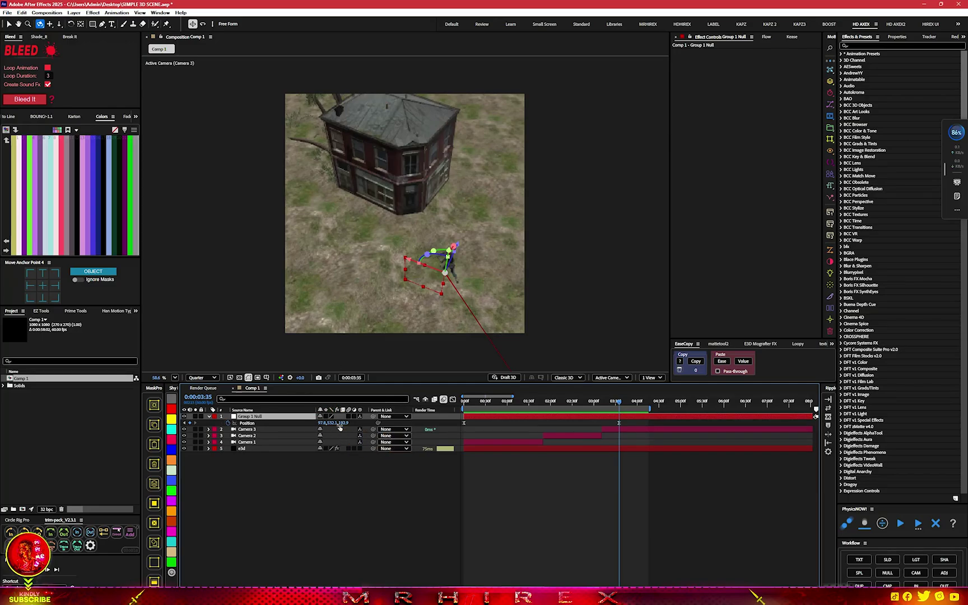
mouse_move(346, 424)
left_mouse_down()
mouse_move(324, 430)
mouse_move(291, 423)
mouse_move(347, 426)
mouse_move(294, 413)
left_mouse_up()
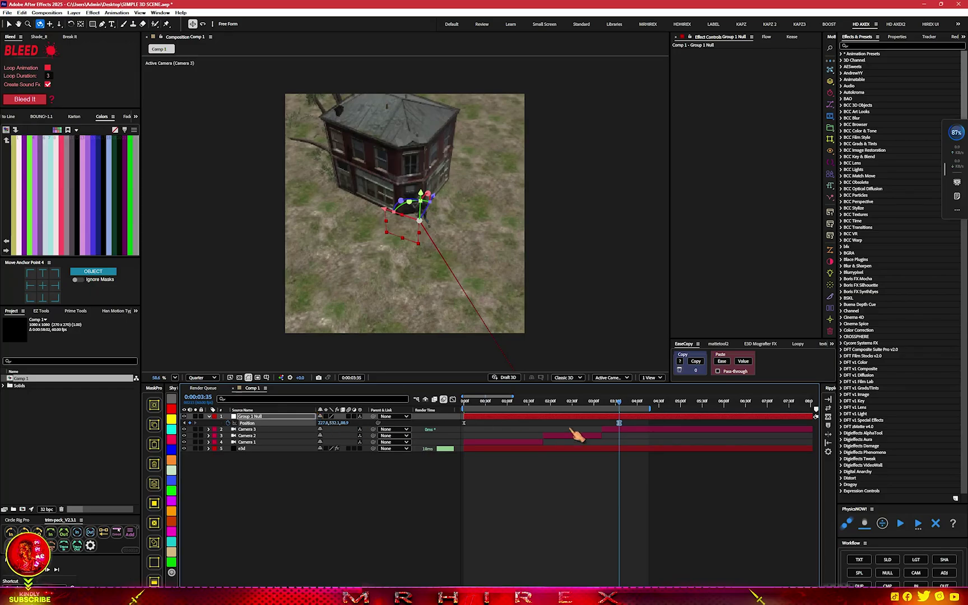
left_click_drag(619, 401, 463, 412)
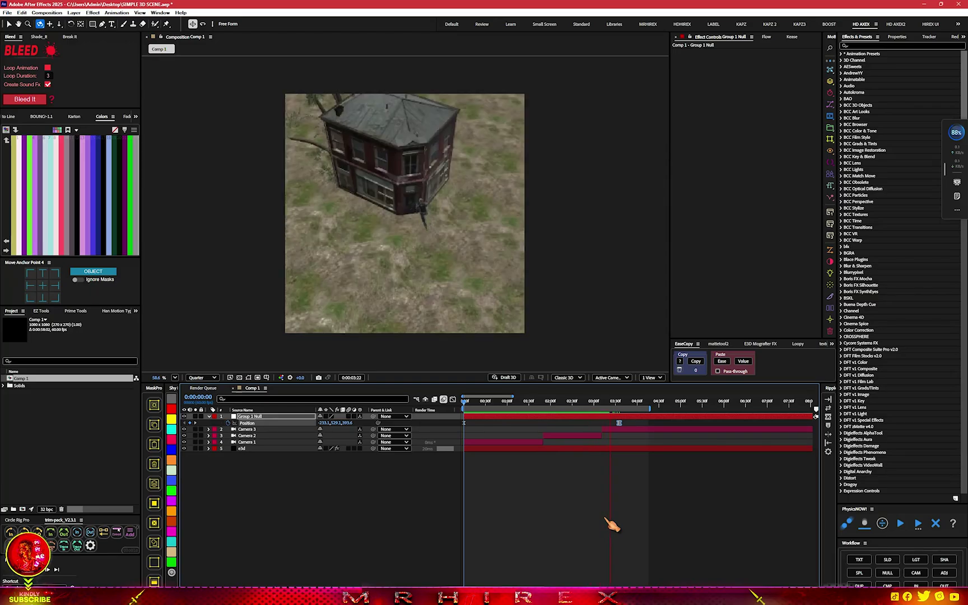
Add a new solid layer and move it beneath all other layers as the background
left_click(626, 425)
right_click(296, 504)
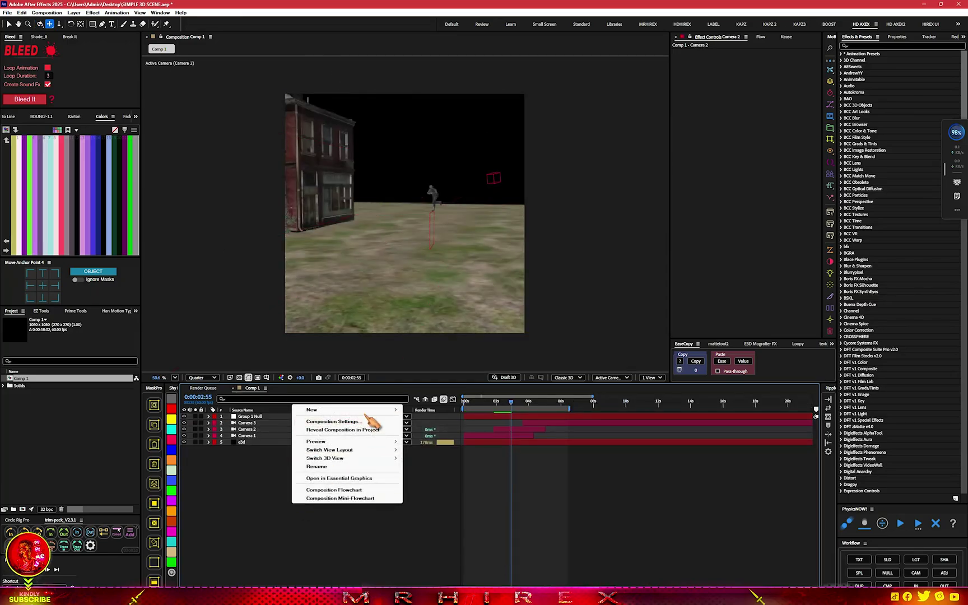
mouse_move(375, 410)
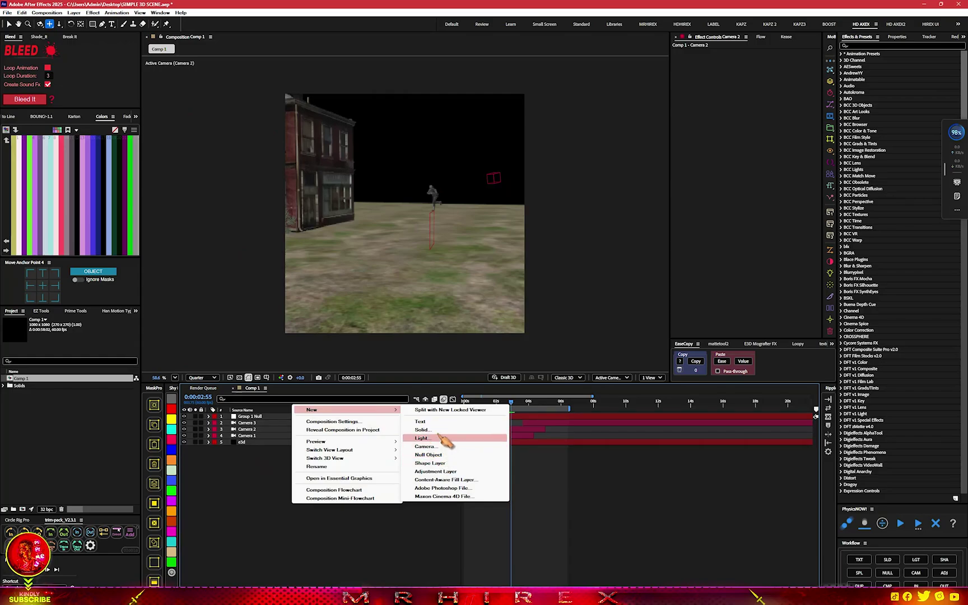
left_click(421, 430)
left_click(535, 371)
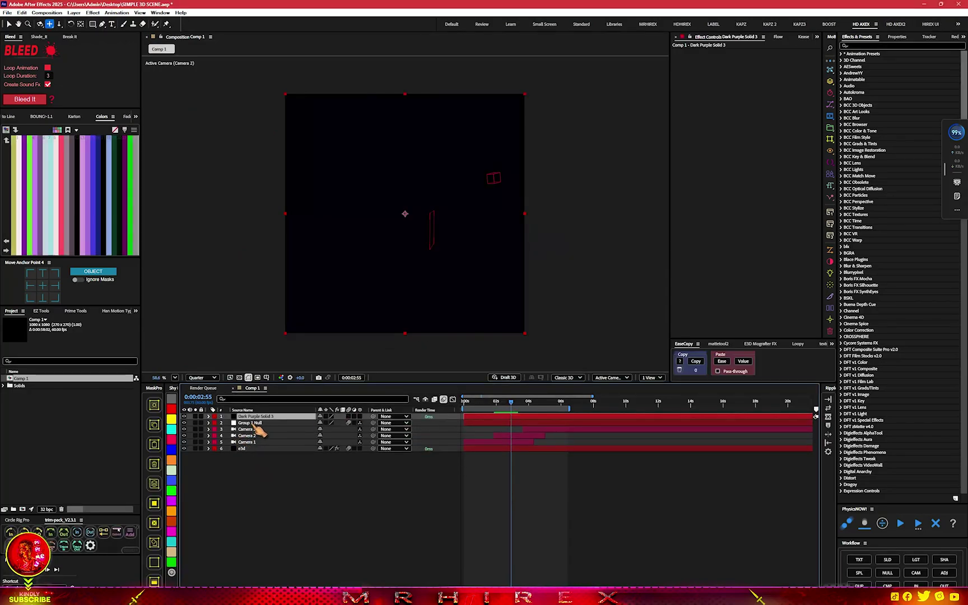
left_click_drag(259, 429, 258, 454)
Apply Gradient Ramp to the solid and give it a first trial end colour
key("ctrl+space")
type("g")
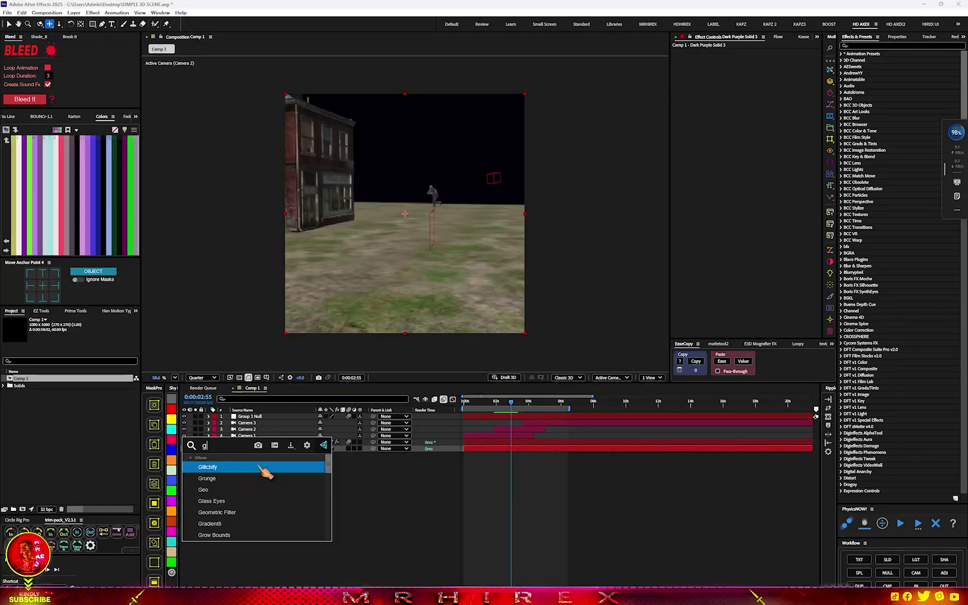
type("radi")
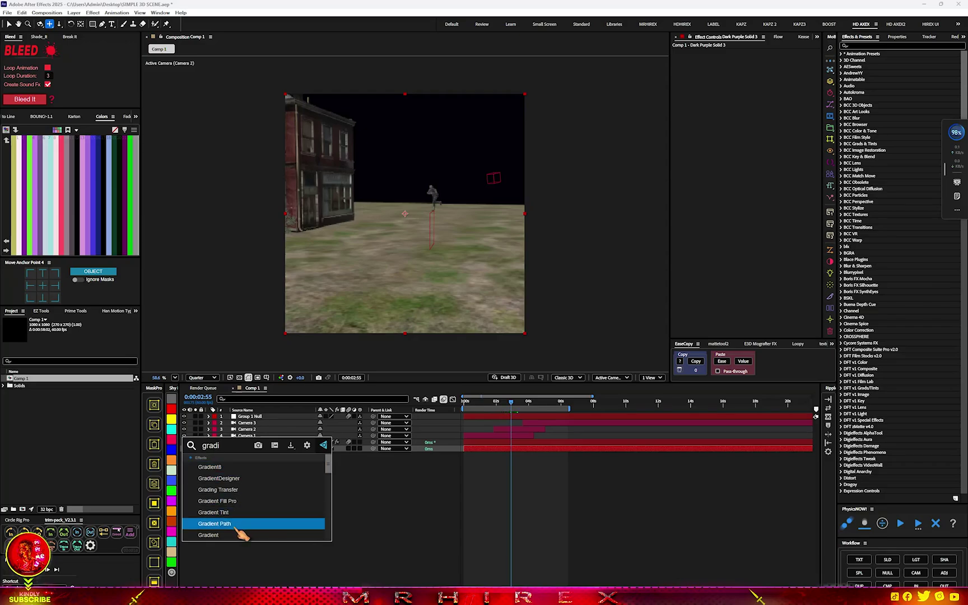
left_click(238, 535)
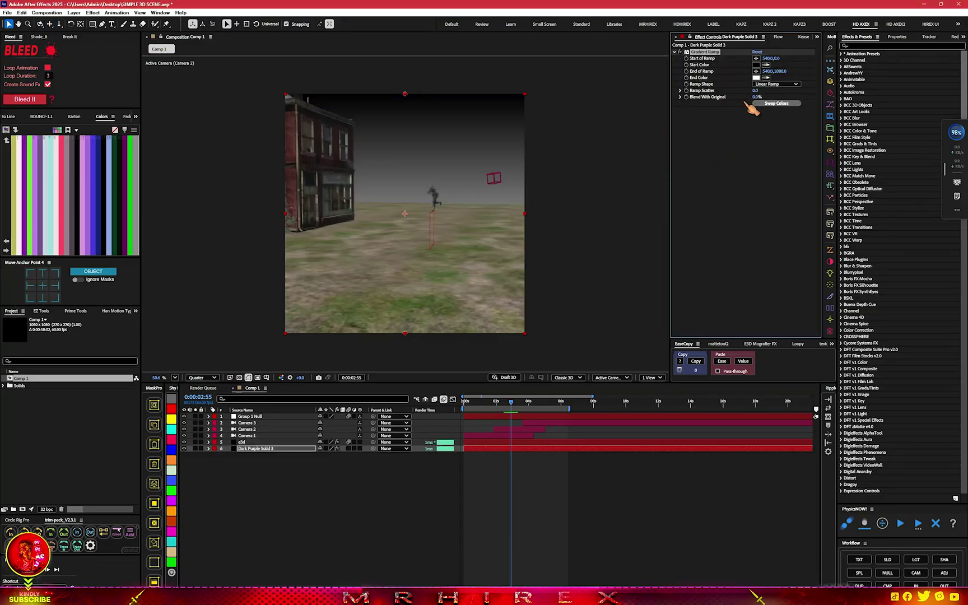
left_click(756, 78)
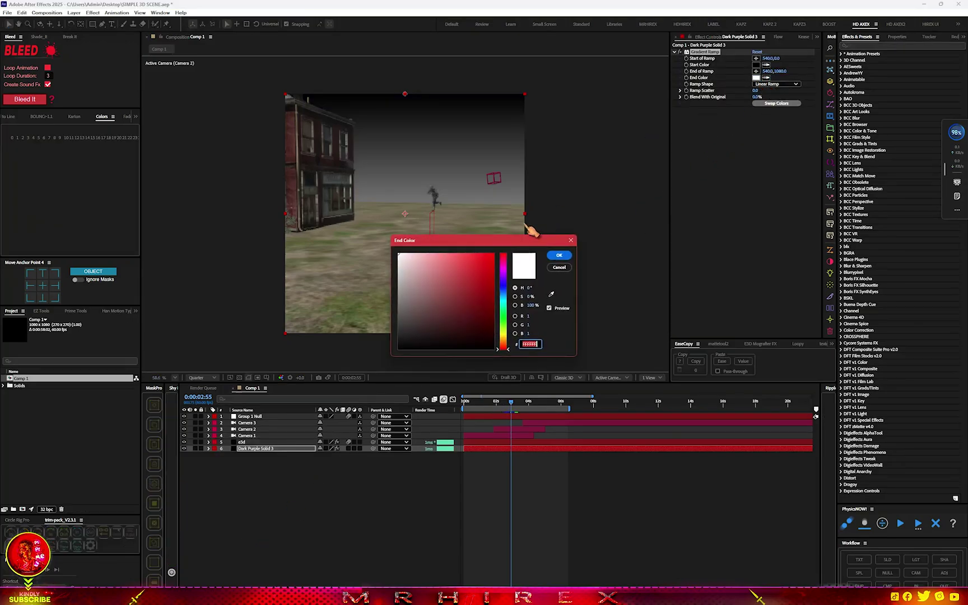
left_click(502, 337)
left_click(463, 253)
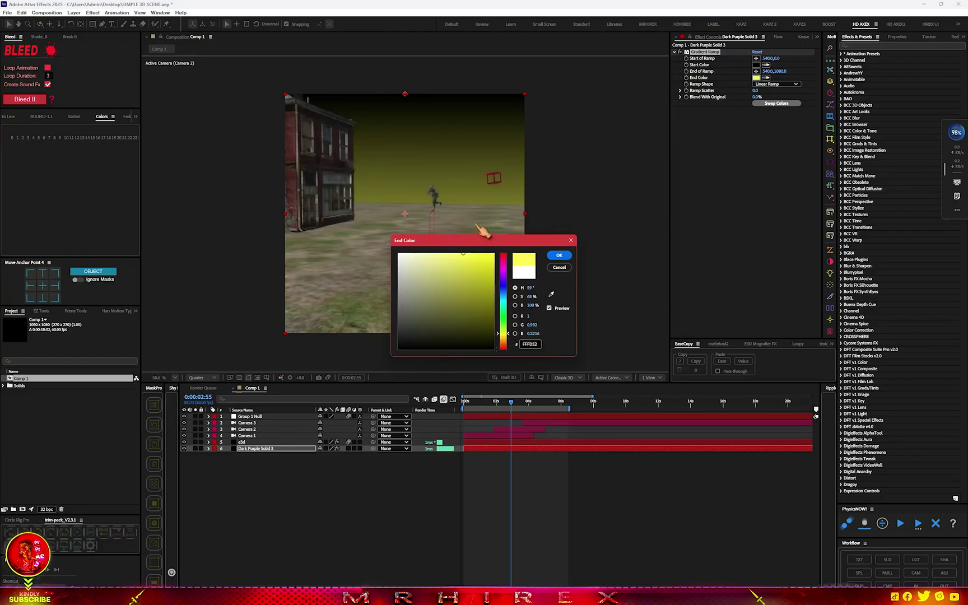
left_click_drag(509, 338, 509, 341)
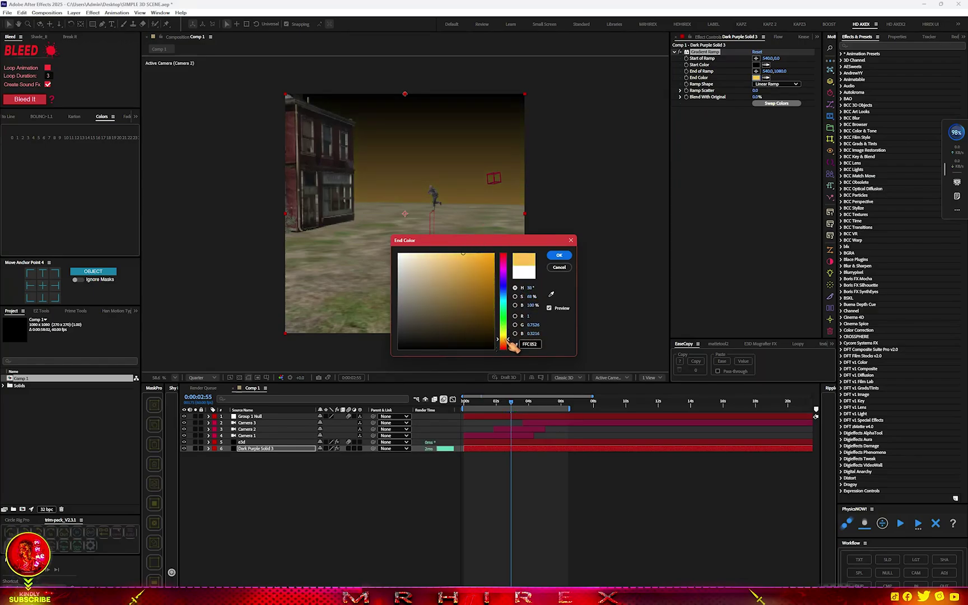
left_click(551, 294)
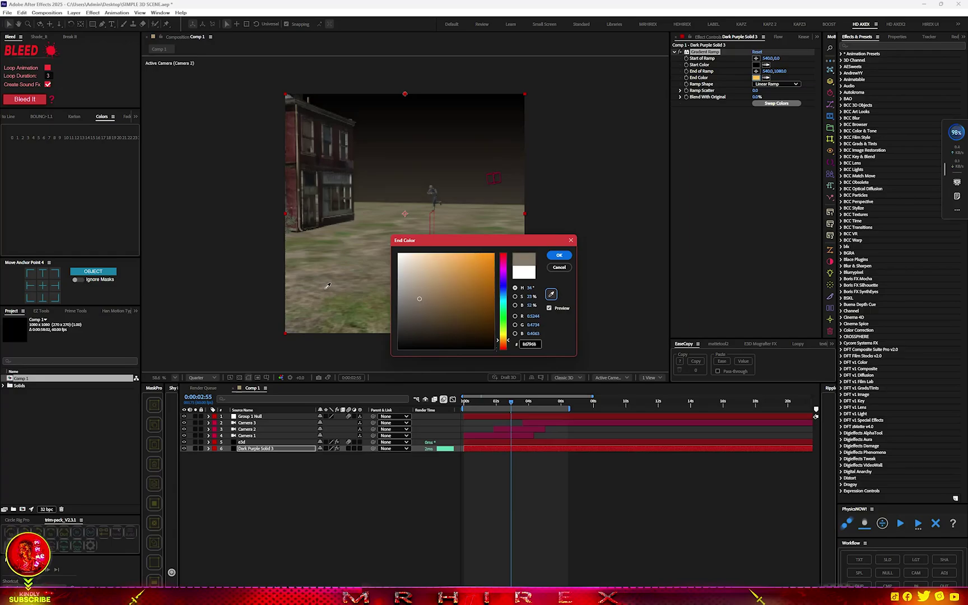
left_click(559, 255)
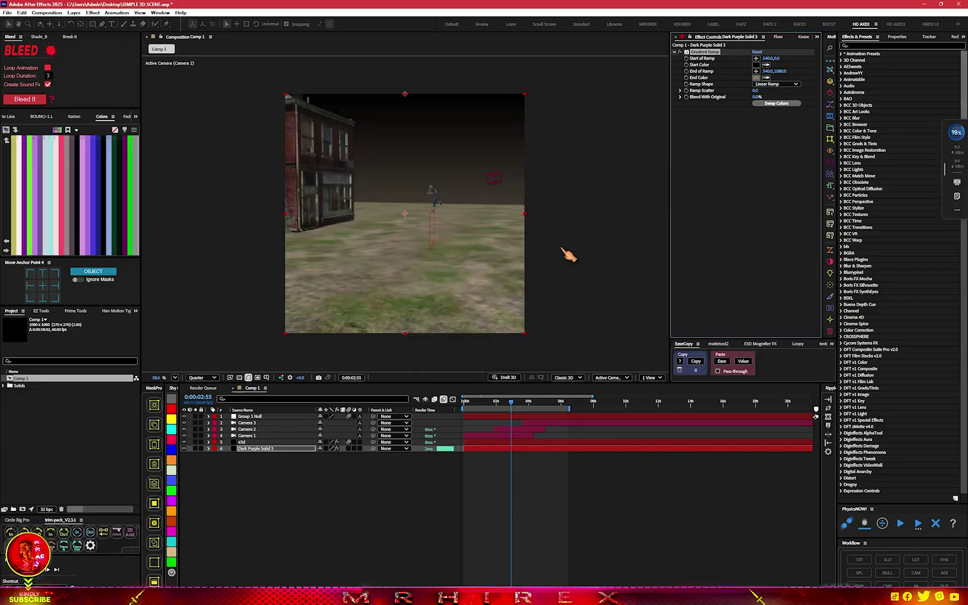
Set the ramp's start colour to a muted warm beige
left_click(756, 64)
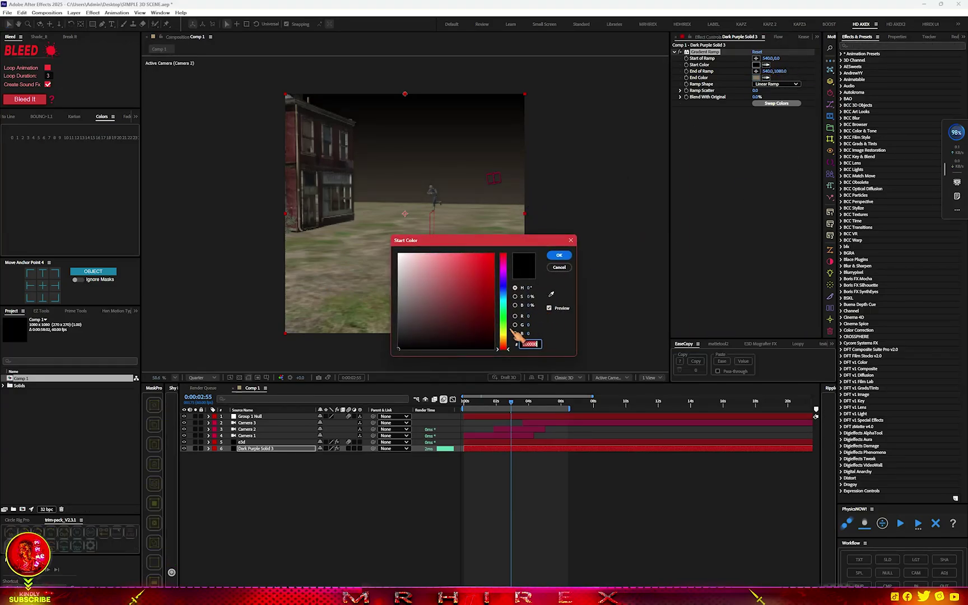
left_click(509, 335)
left_click(507, 339)
left_click(416, 252)
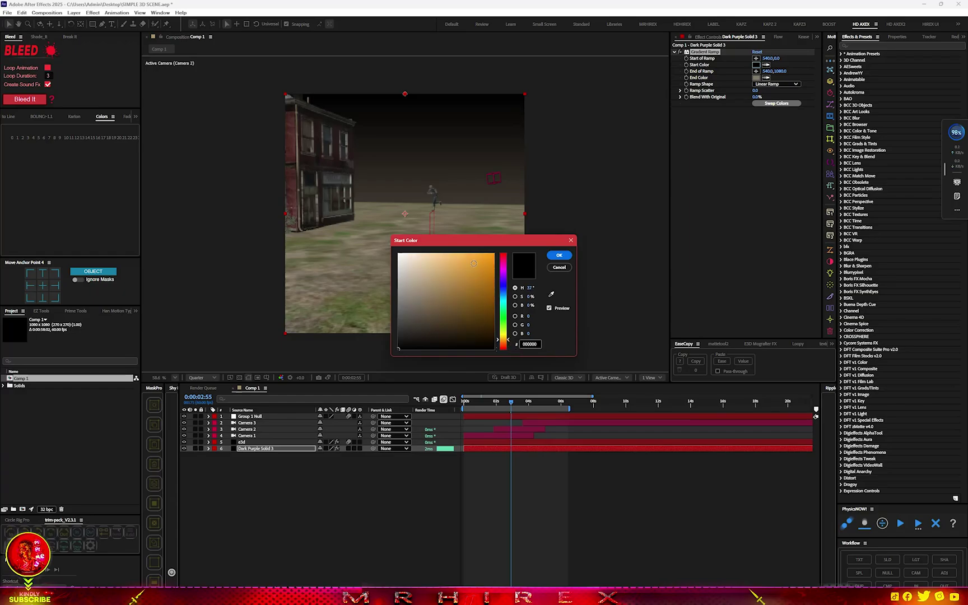
left_click_drag(415, 244, 416, 290)
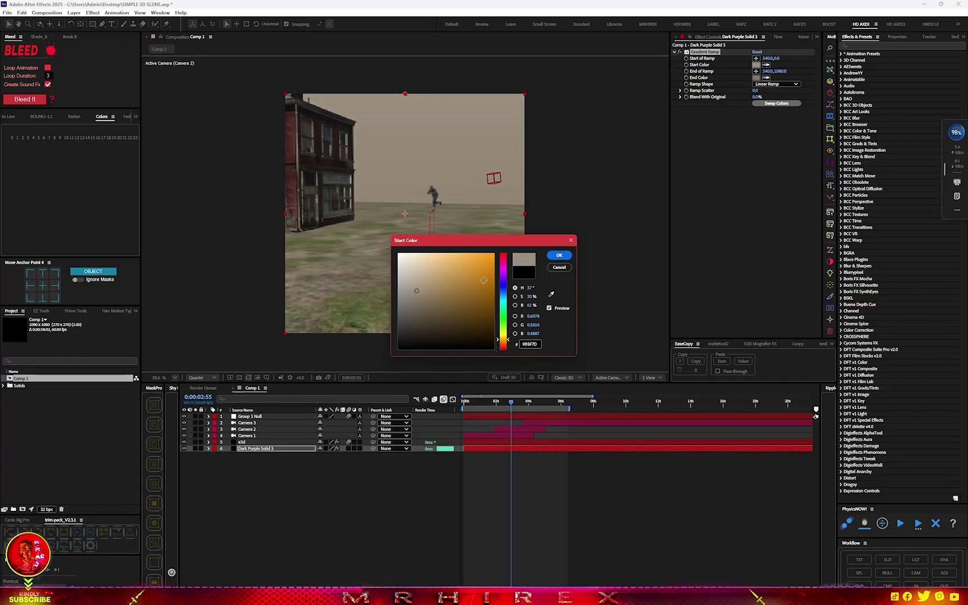
left_click(558, 255)
Finalize the ramp with a pale cream E5D0B4 end and dark brown 594E3D start
left_click(756, 77)
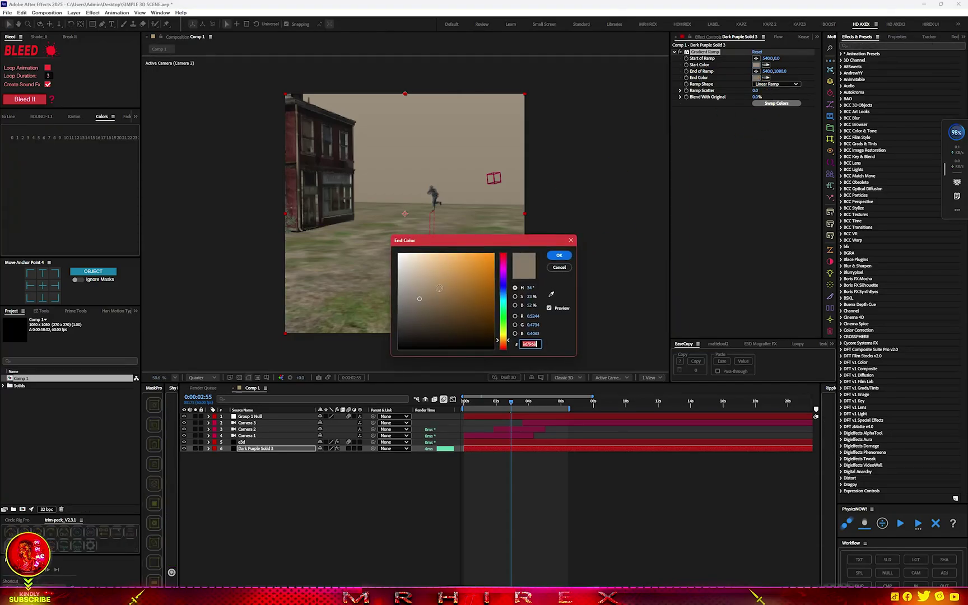
left_click_drag(450, 298, 418, 263)
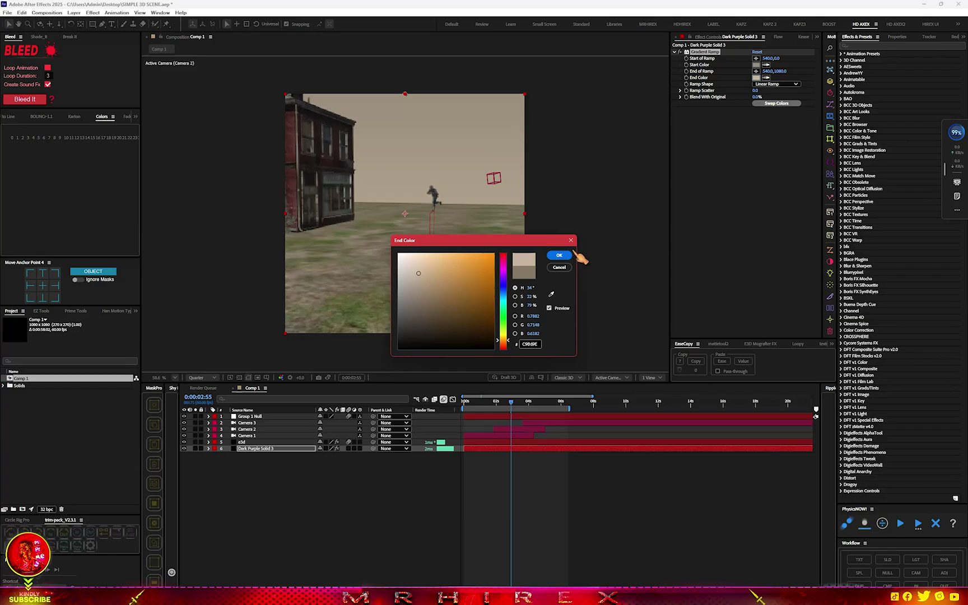
left_click(559, 255)
left_click(756, 64)
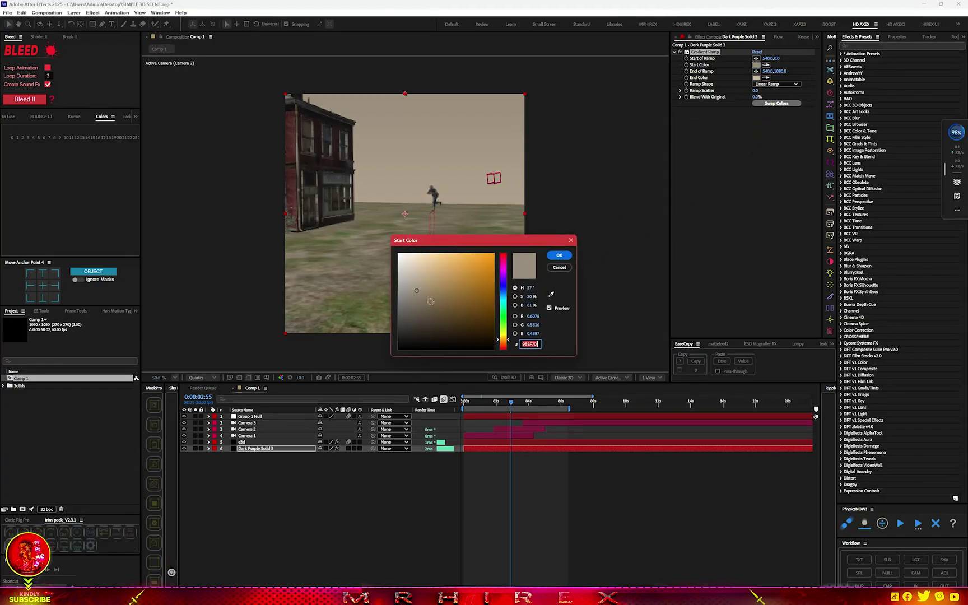
left_click_drag(419, 294, 428, 315)
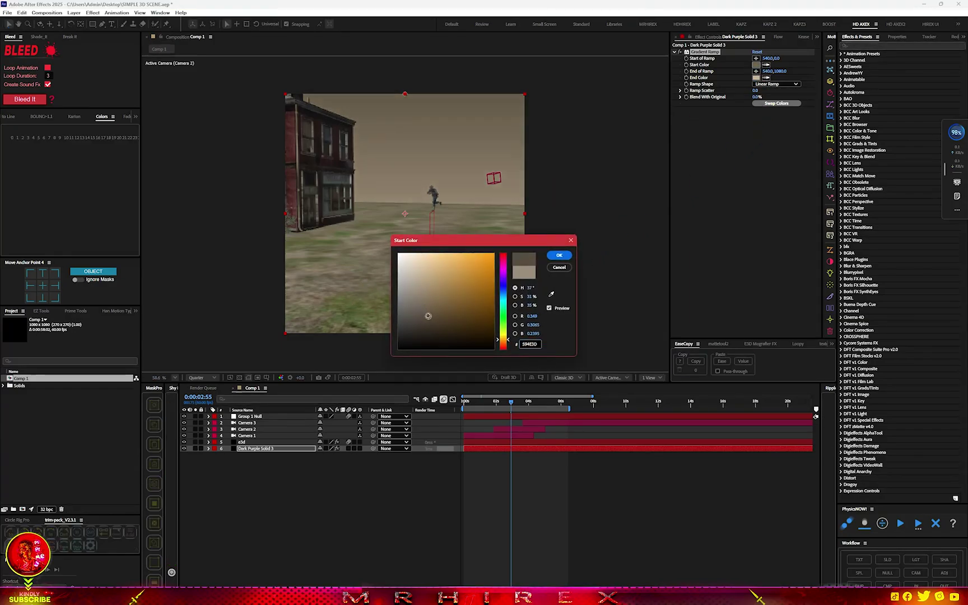
left_click(566, 255)
Move the Gradient Ramp's start point up near the frame top, to 870,-514
left_click(755, 58)
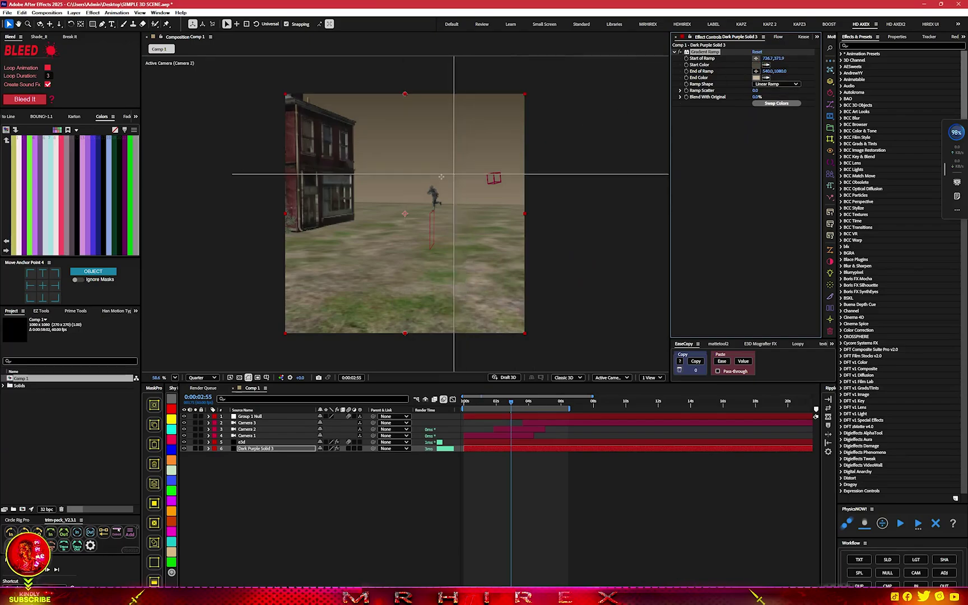
left_click(445, 172)
mouse_move(451, 177)
left_mouse_down()
mouse_move(347, 96)
mouse_move(321, 97)
left_mouse_up()
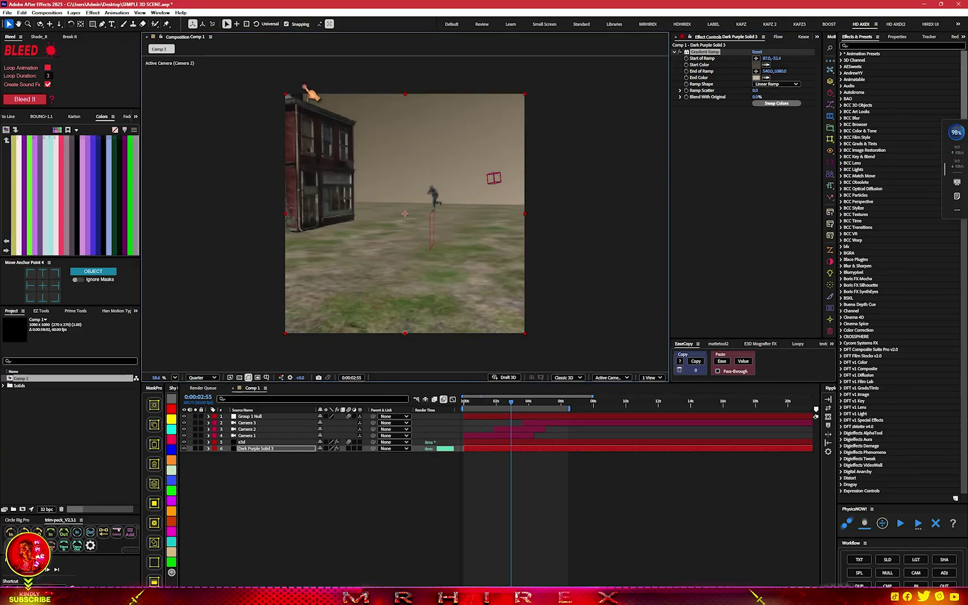
left_click_drag(521, 414, 476, 407)
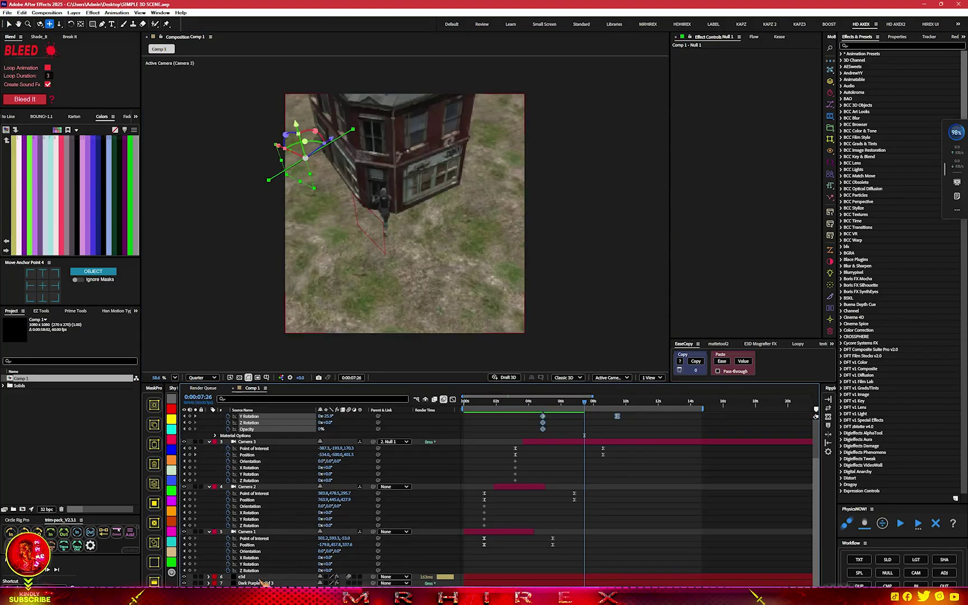
Show the e3d layer's Element settings, set preview resolution to Full, and go to 1:17
left_click(258, 577)
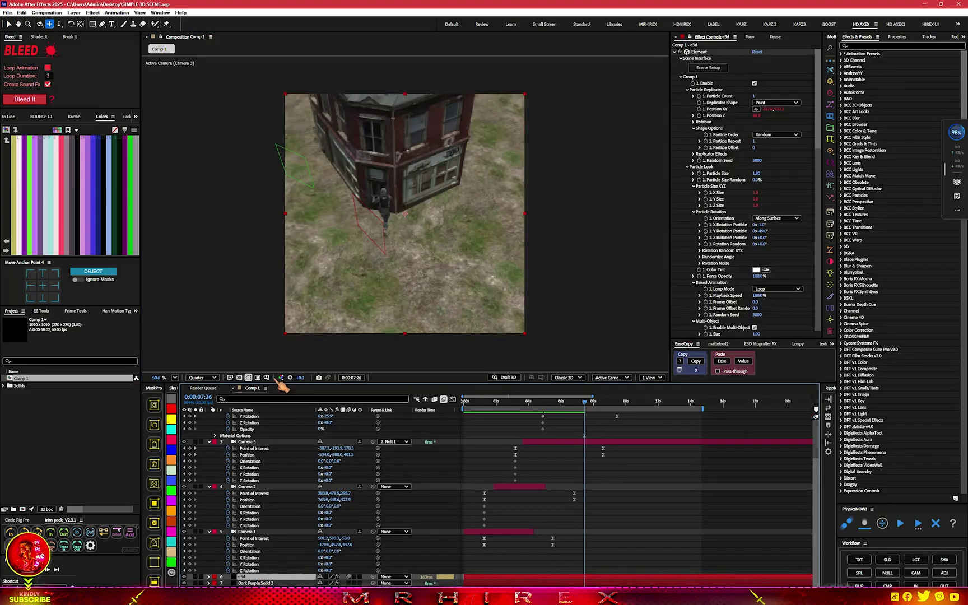
left_click(202, 376)
left_click(202, 403)
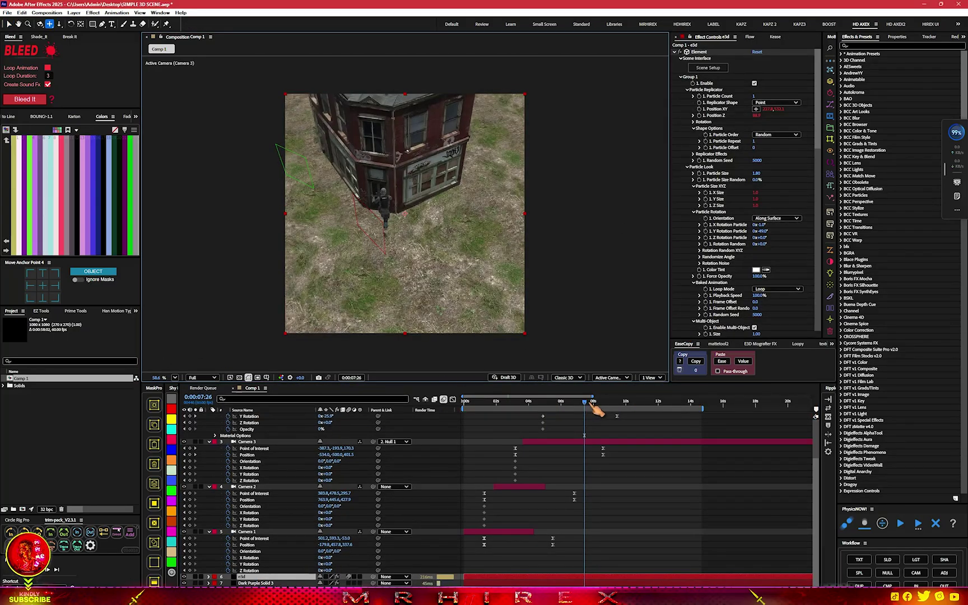
left_click(485, 408)
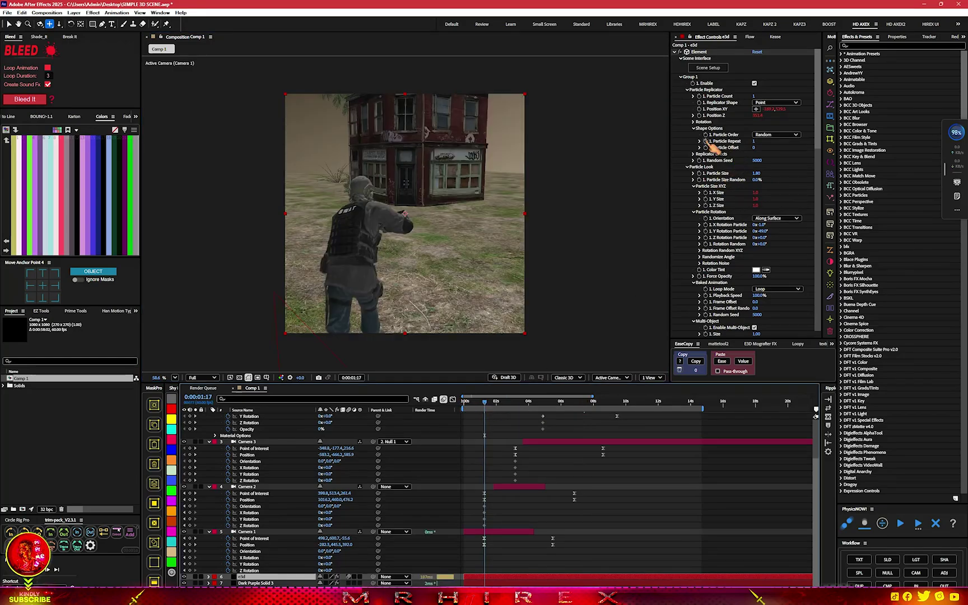
scroll(716, 302, "down", 10)
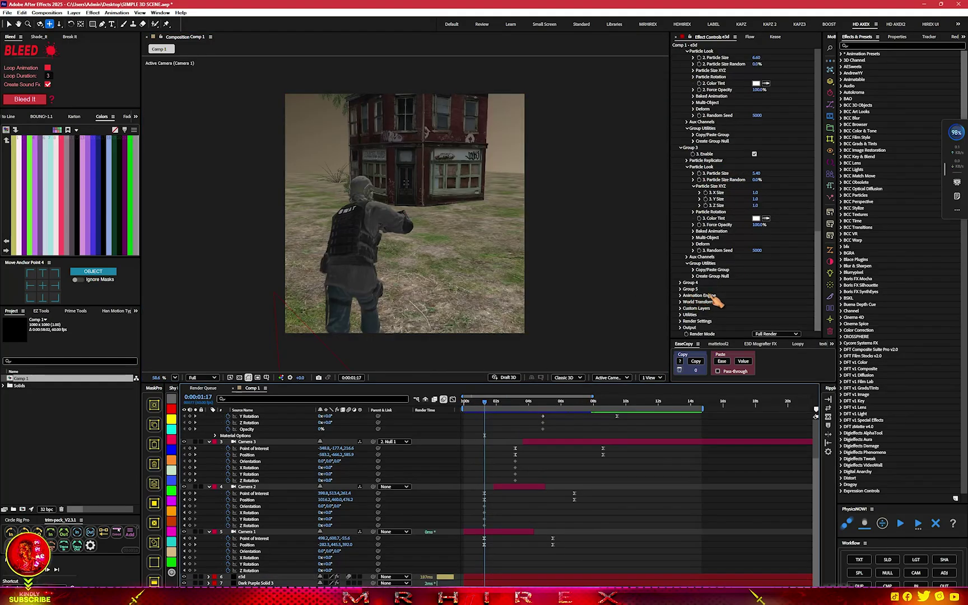
Expand Element's Render Settings, Physical Environment and Lighting sections
left_click(680, 321)
scroll(695, 319, "down", 3)
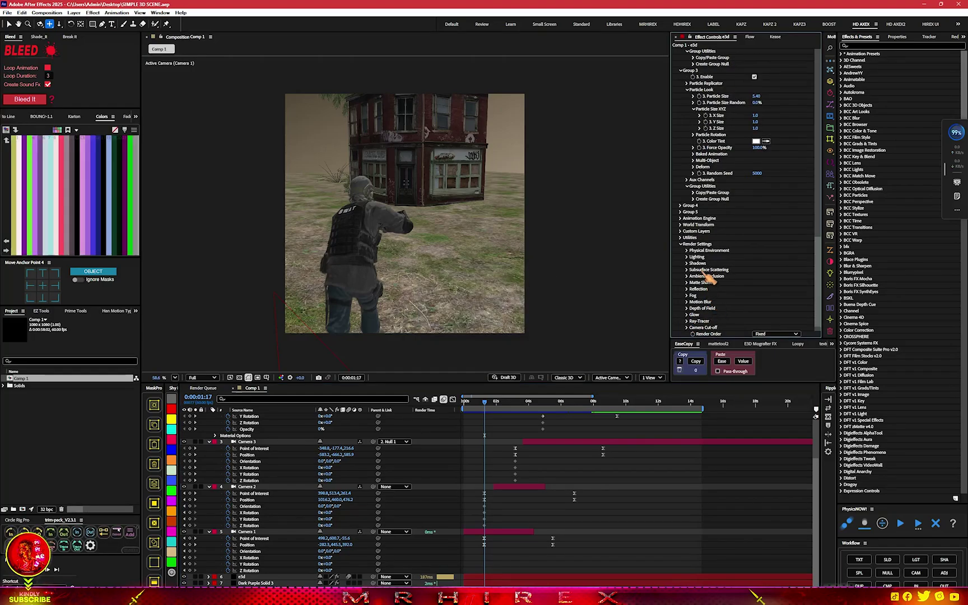
left_click(687, 251)
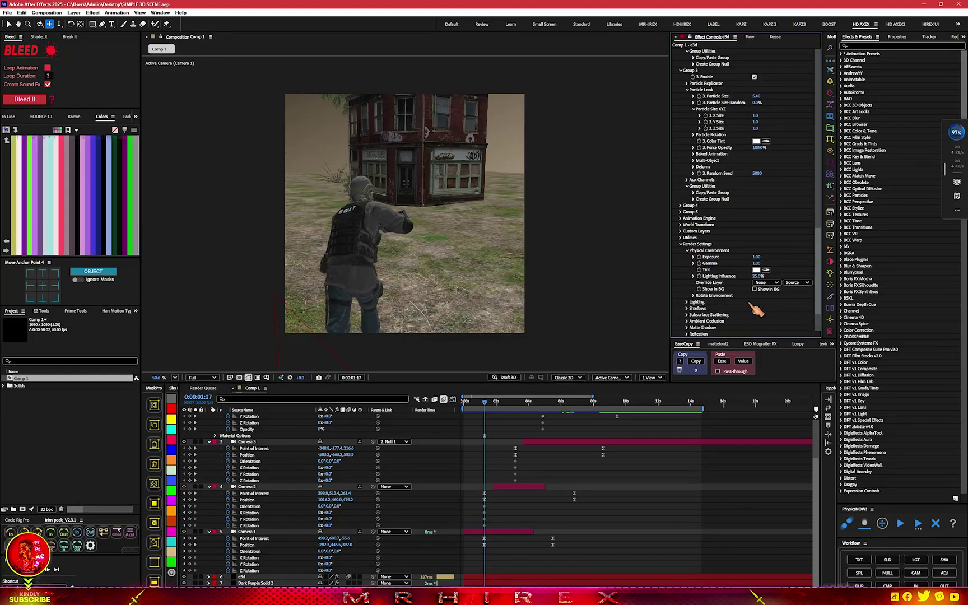
scroll(753, 310, "down", 2)
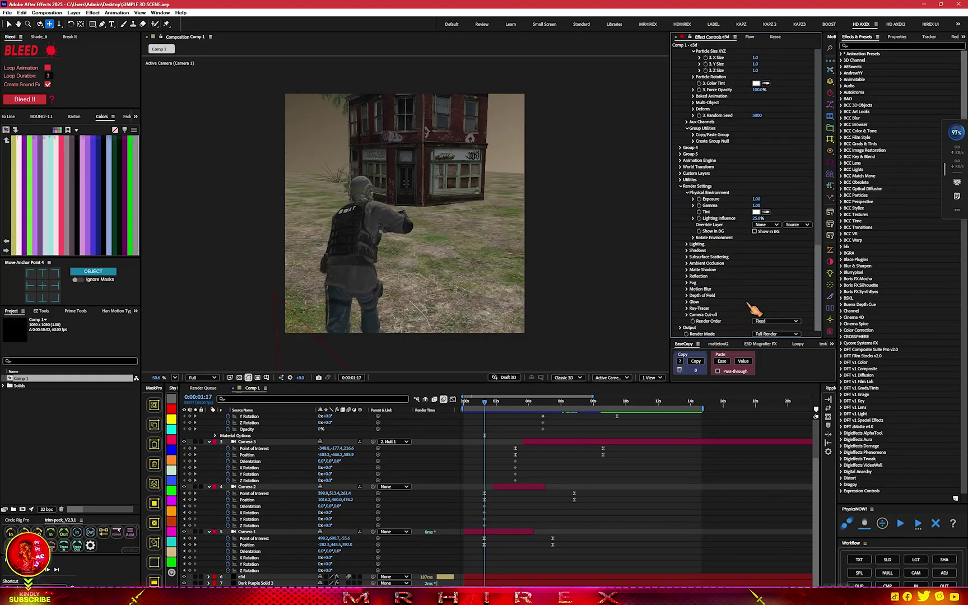
left_click(687, 244)
Try the Clean Blue, Single Light, Spot Blue and Stylized lighting presets, settling on Dramatic
left_click(775, 262)
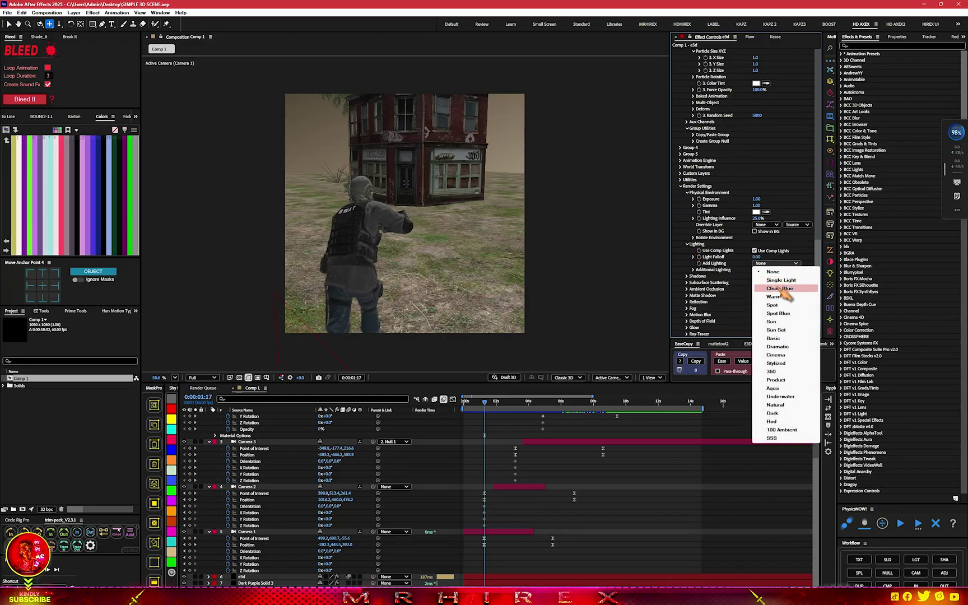
left_click(783, 289)
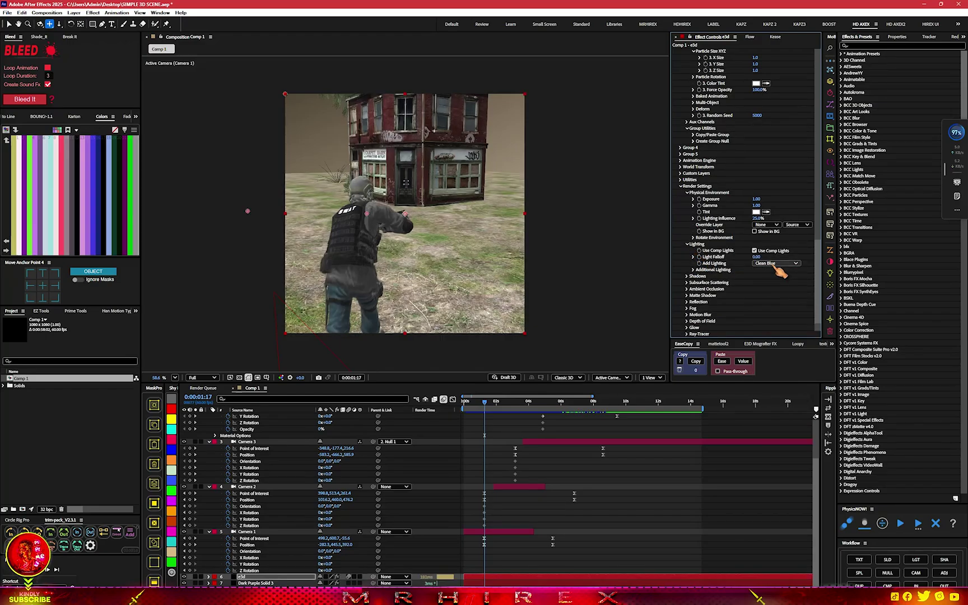
left_click(778, 268)
left_click(781, 280)
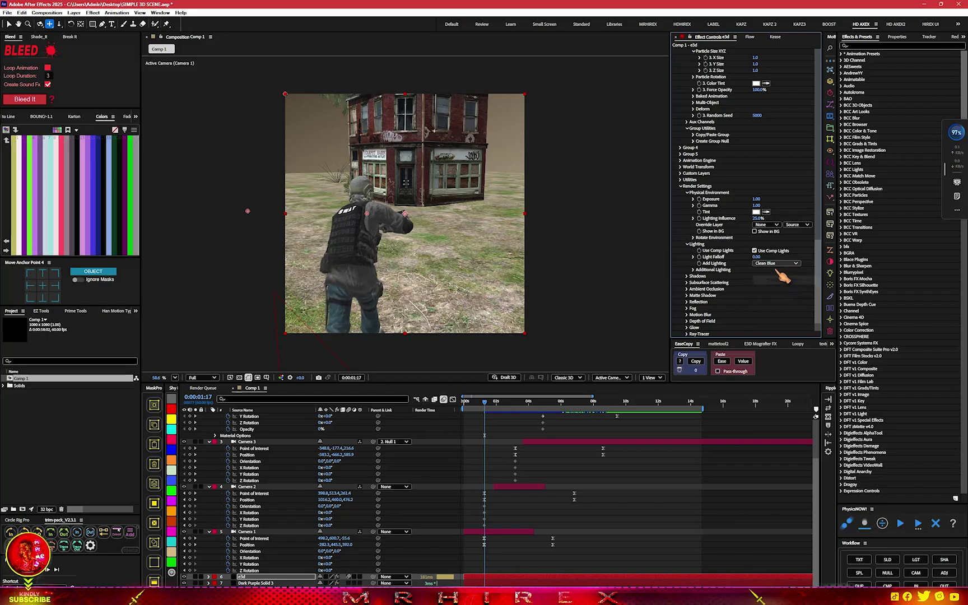
left_click(779, 264)
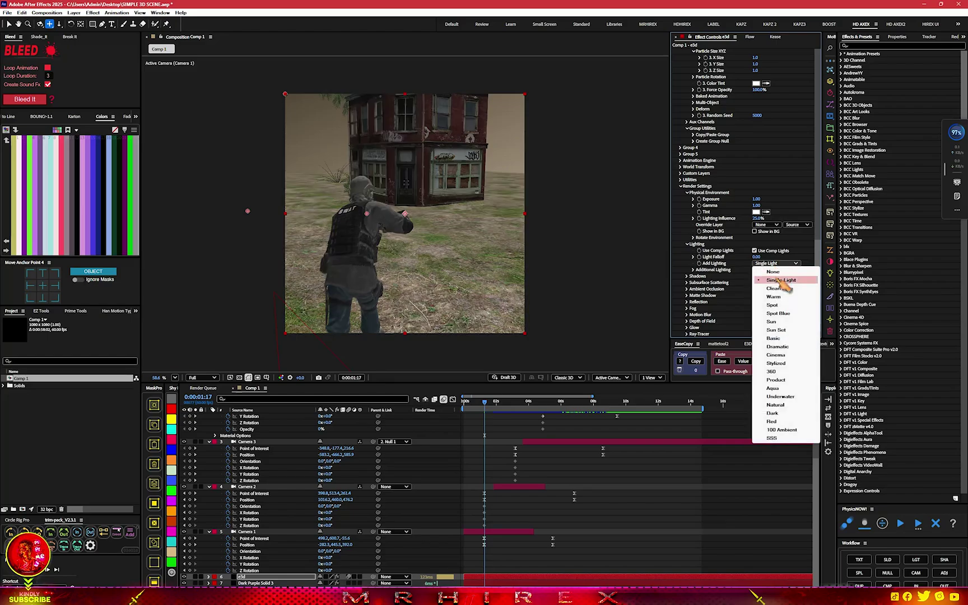
left_click(786, 315)
left_click(776, 265)
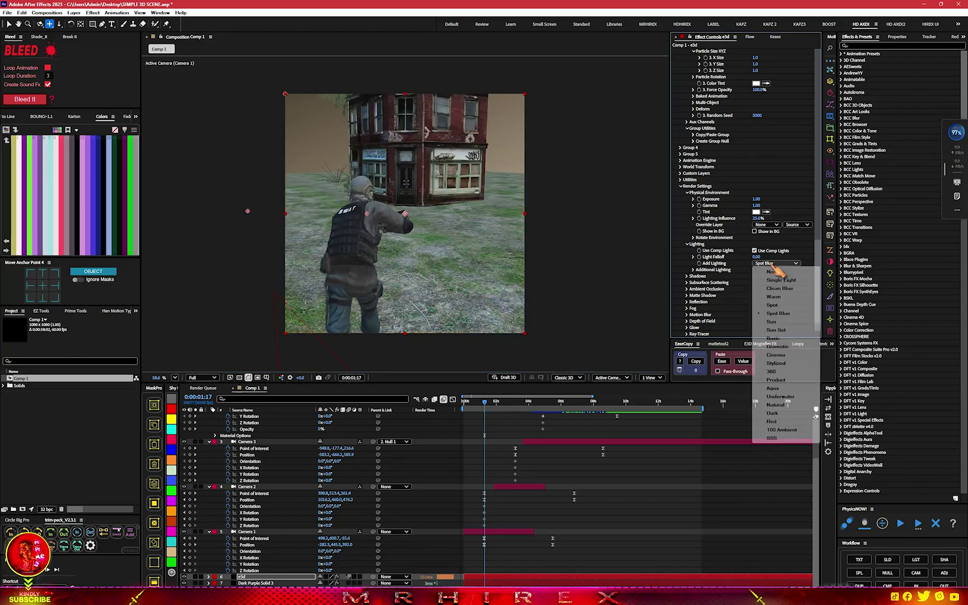
left_click(793, 365)
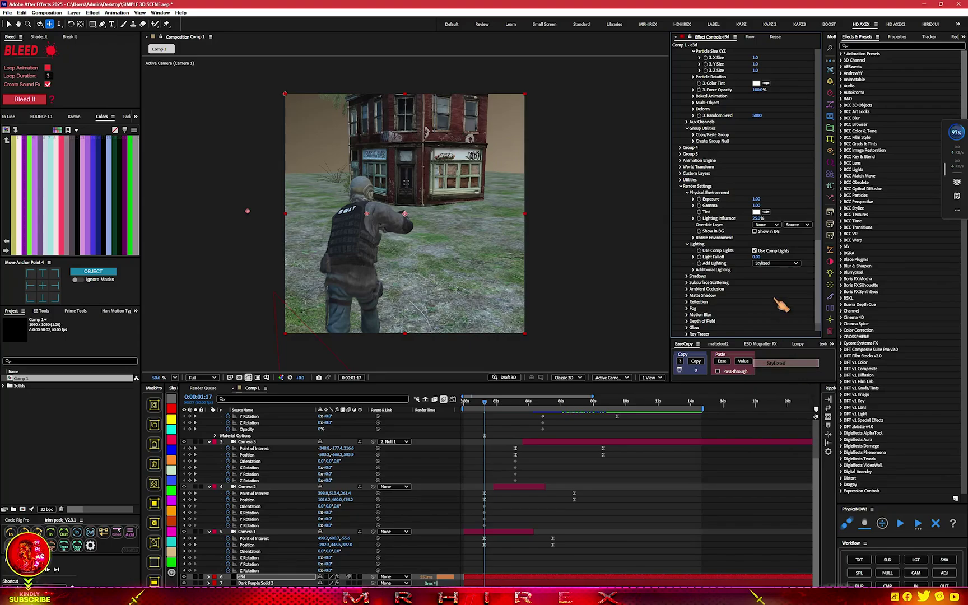
left_click(780, 265)
left_click(753, 263)
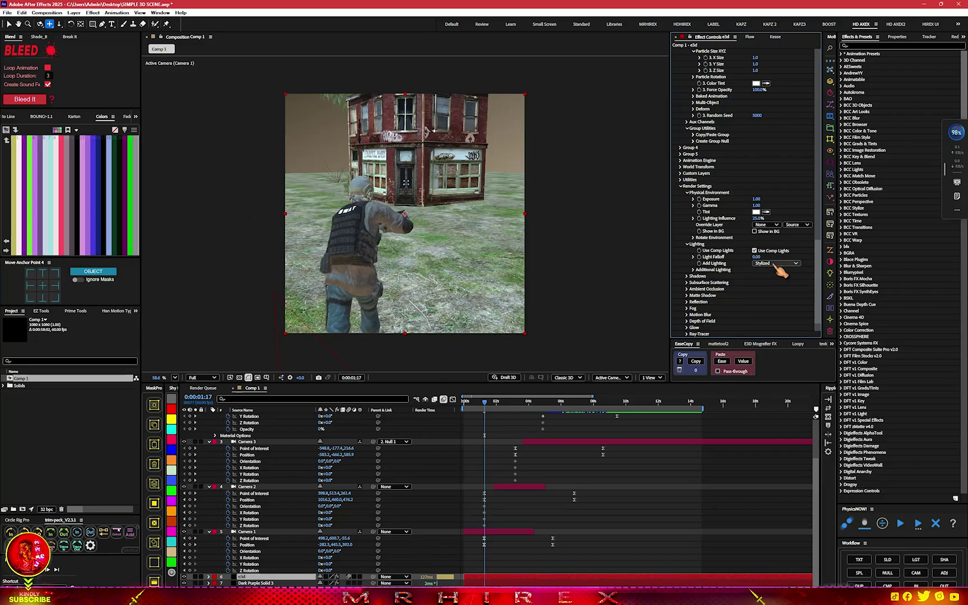
left_click(777, 263)
left_click(790, 347)
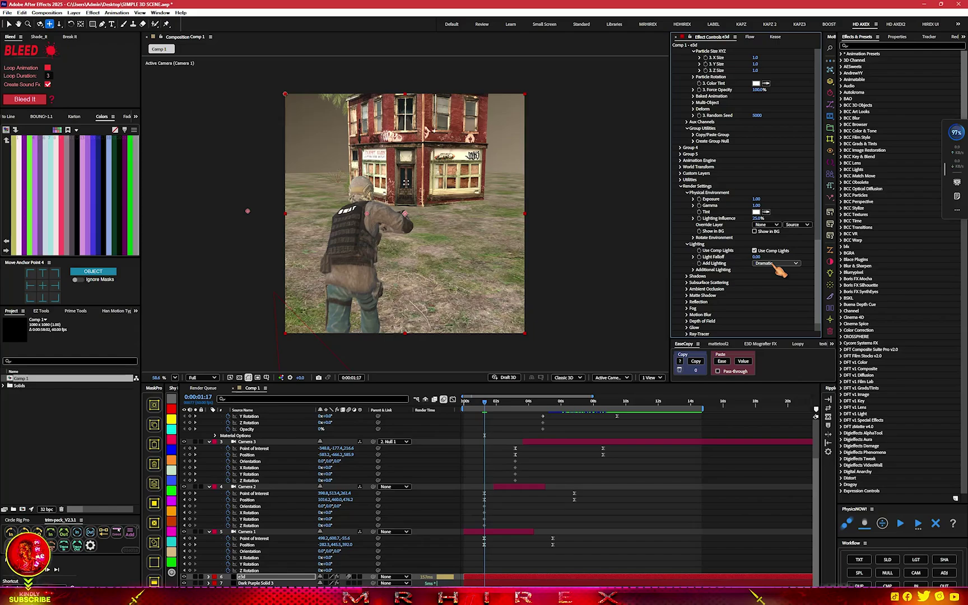
Turn on shadows, set them to Ray-Traced, and use 4x RT Shadow Multisampling
left_click(688, 276)
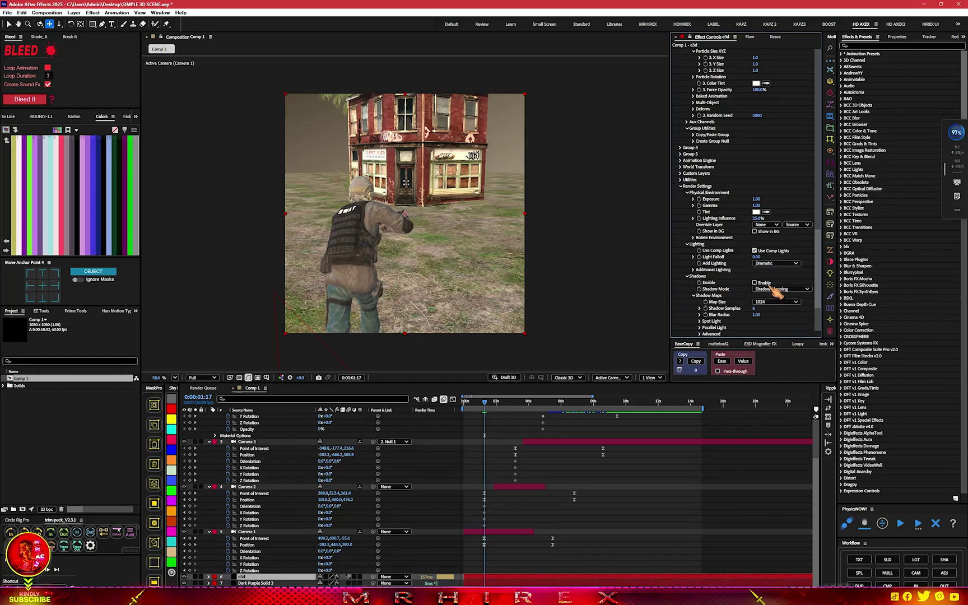
left_click(765, 283)
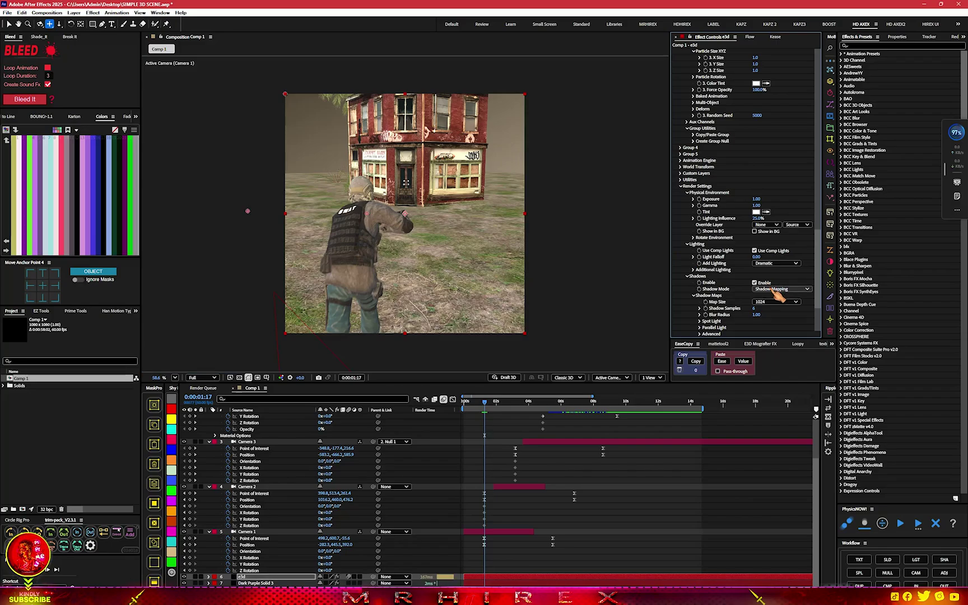
left_click(777, 289)
left_click(775, 305)
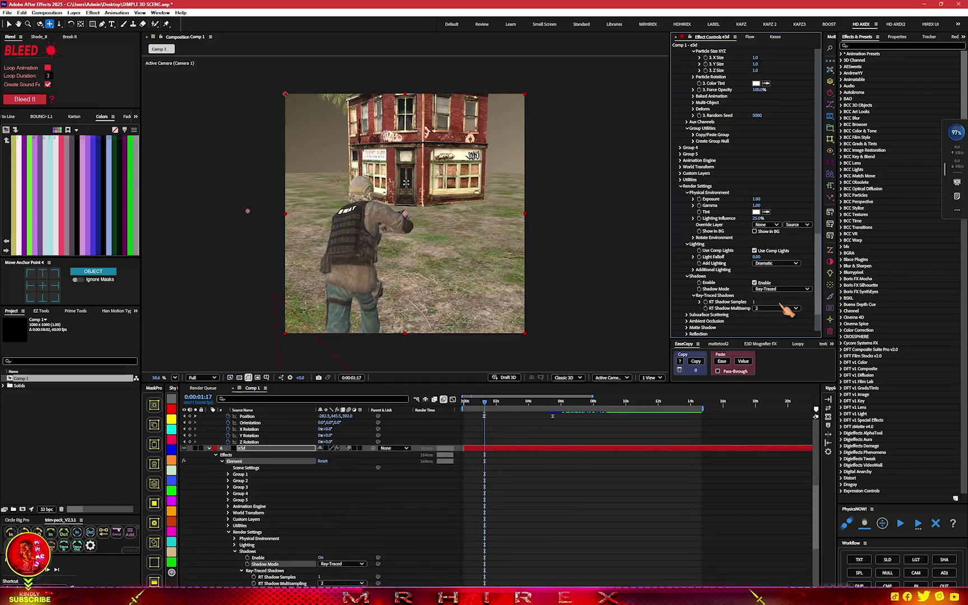
left_click(780, 309)
left_click(778, 334)
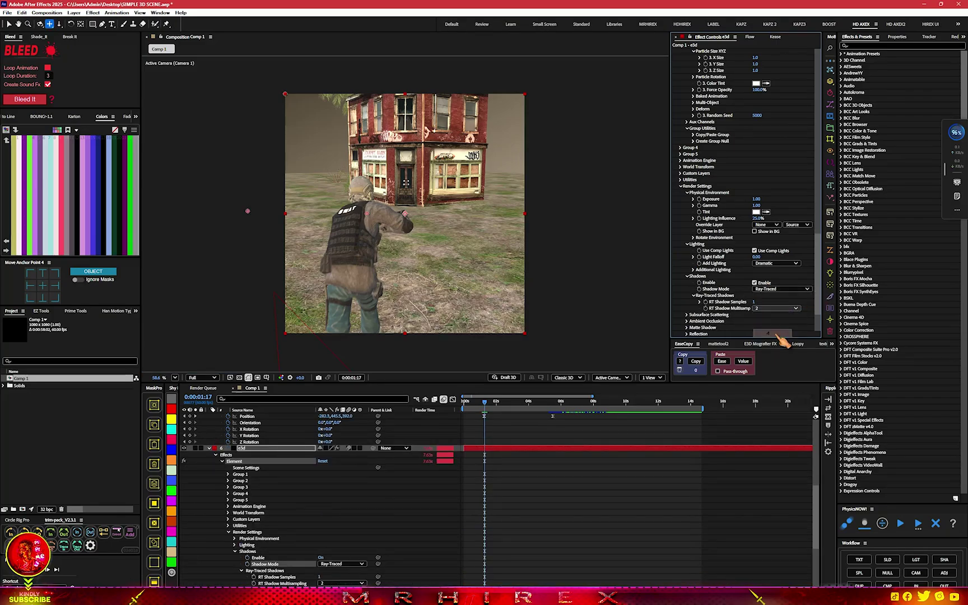
Set Ambient Occlusion to Ray-Traced with RTAO Multisampling 4 and RTAO Samples 6
scroll(780, 331, "down", 3)
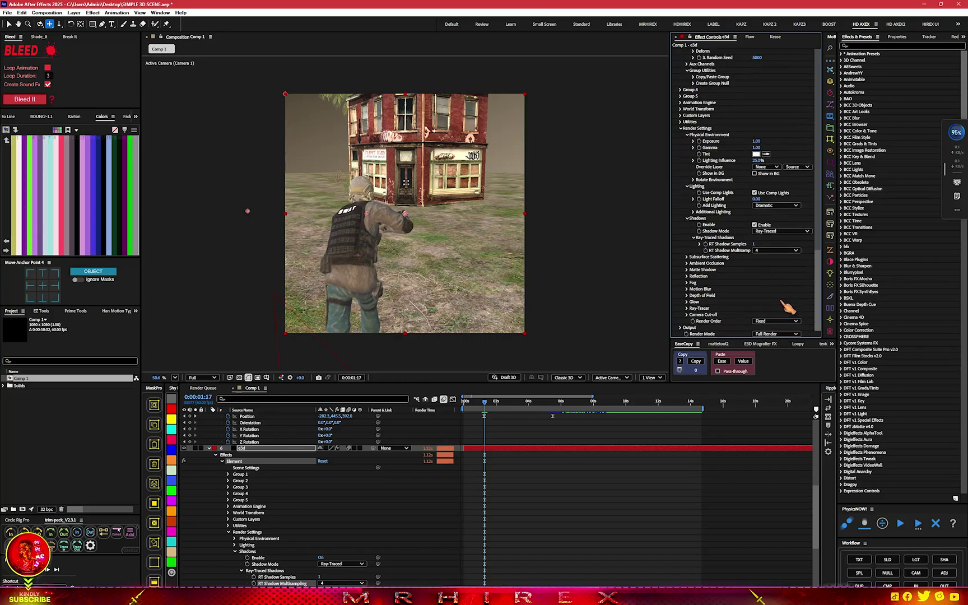
left_click(687, 263)
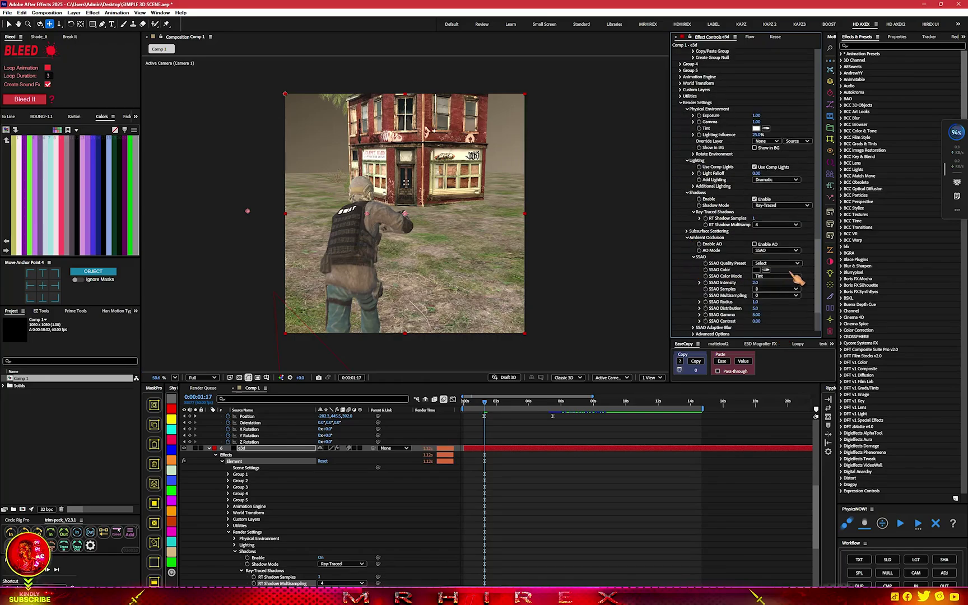
left_click(775, 251)
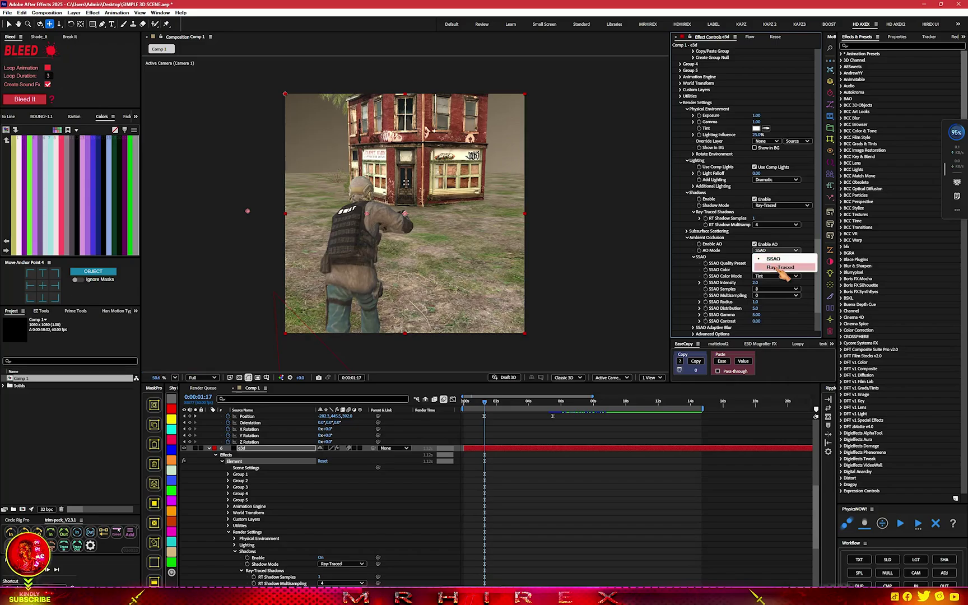
left_click(781, 268)
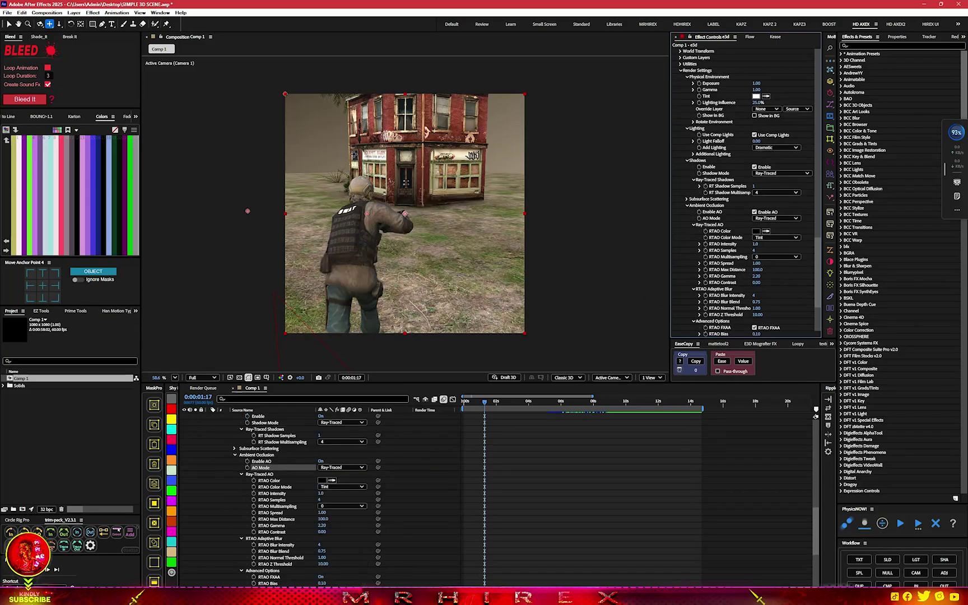
left_click(773, 257)
left_click(776, 281)
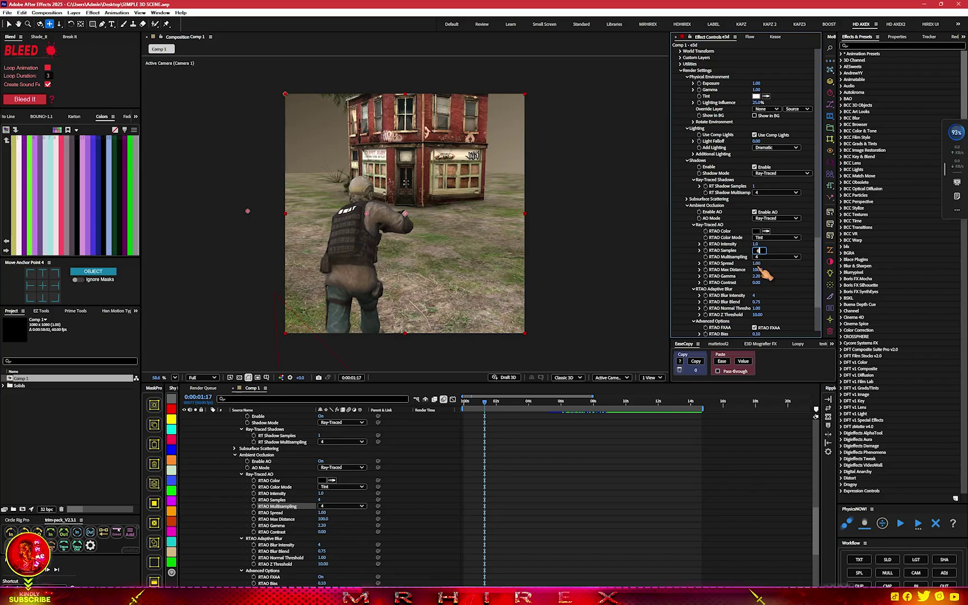
type("6")
key("Tab")
type("2")
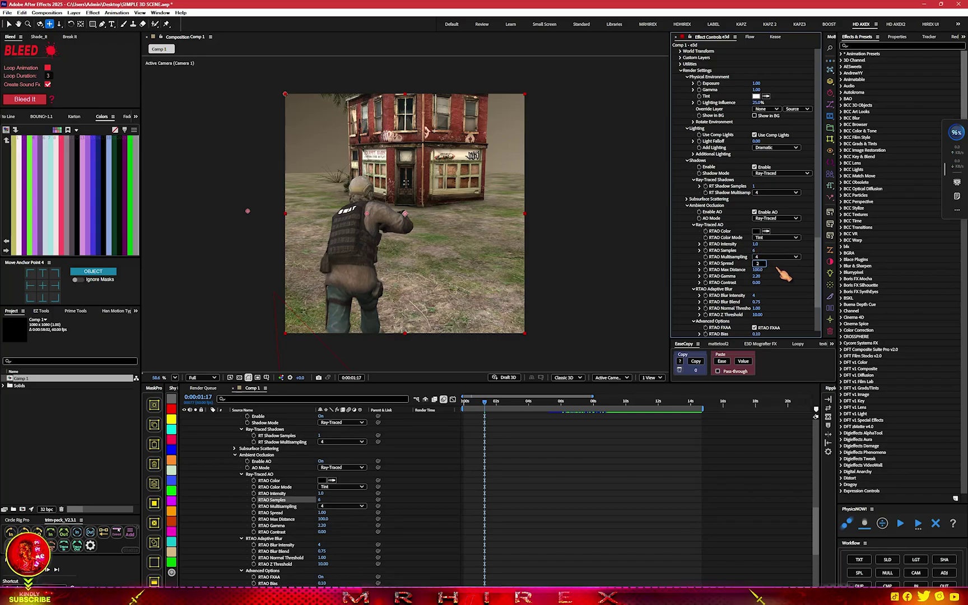
key("Escape")
scroll(776, 280, "down", 2)
scroll(775, 280, "down", 3)
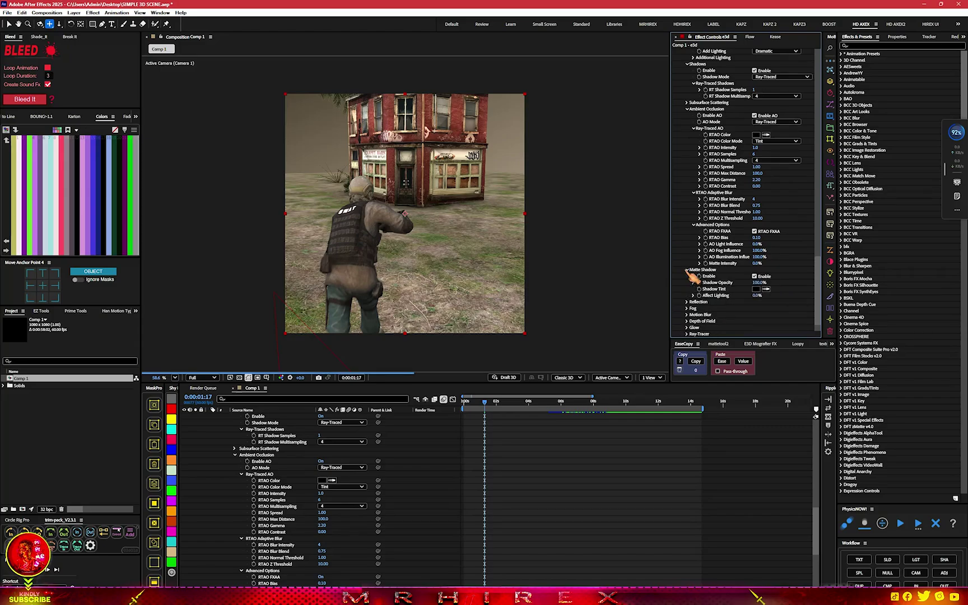
Enable fog with a warm beige colour sampled from the viewer and Fog Opacity raised to 99.9%
left_click(688, 284)
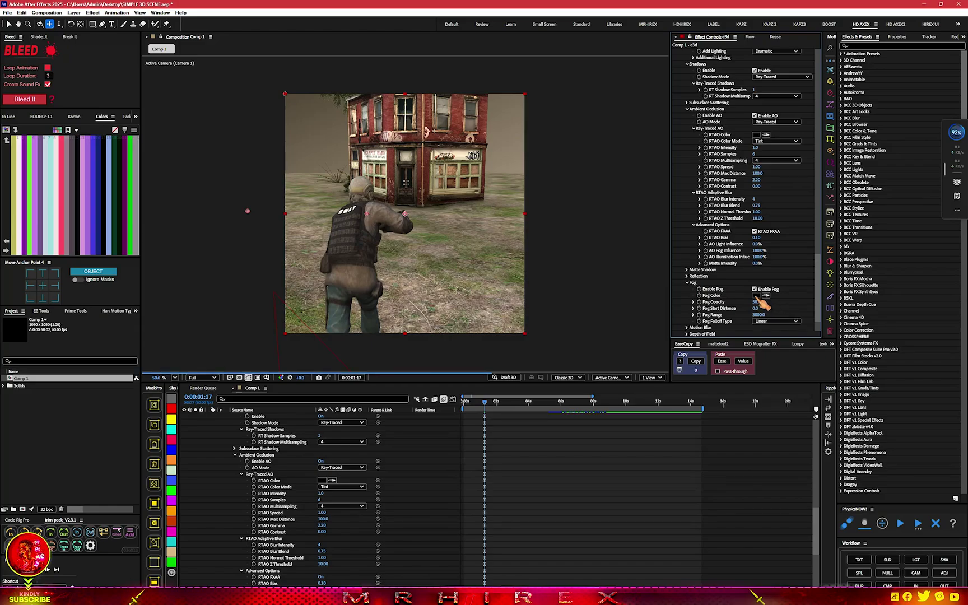
left_click(757, 295)
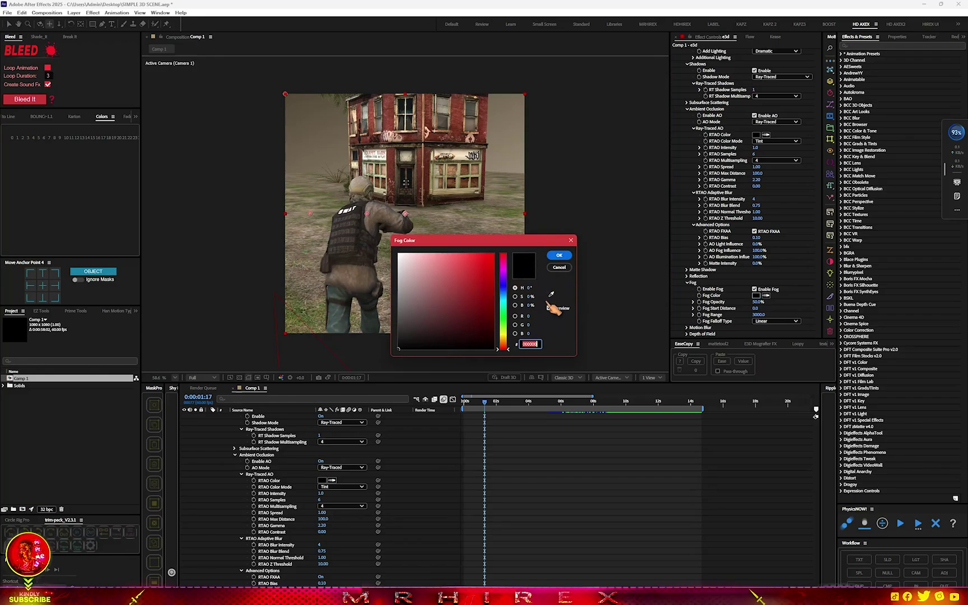
left_click(550, 294)
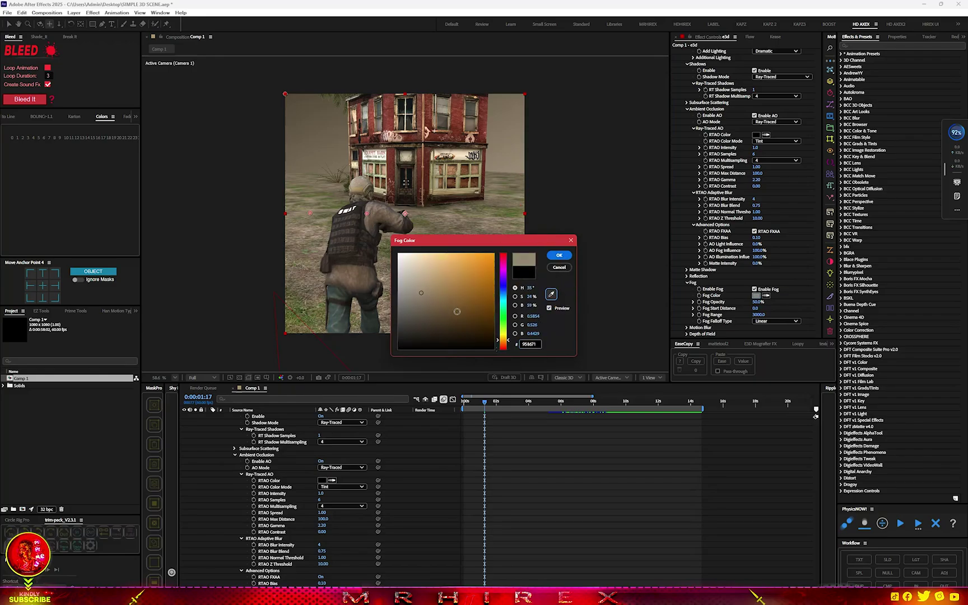
left_click(559, 255)
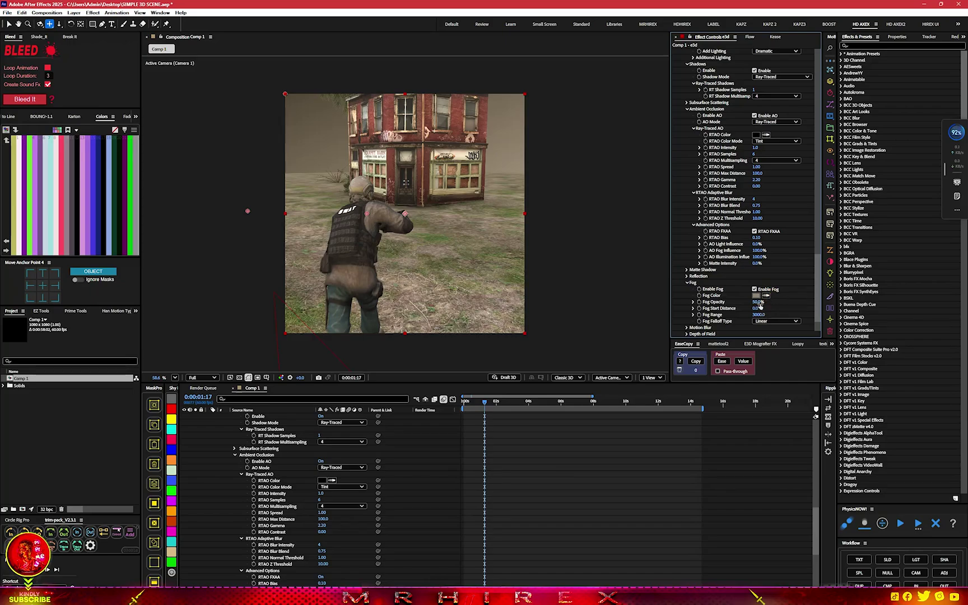
left_click_drag(766, 302, 778, 310)
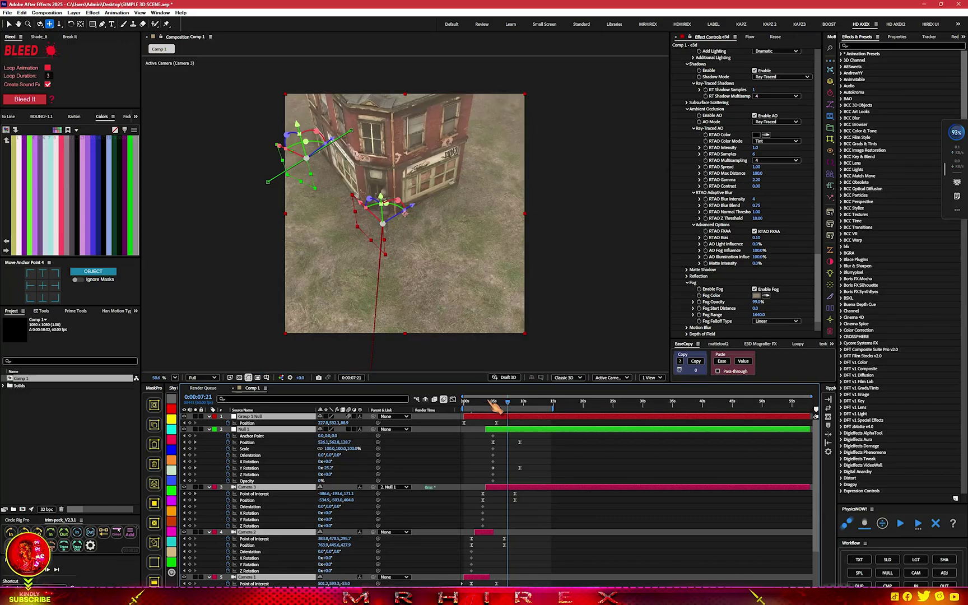
At 3:40, orbit Camera 3 to frame the house from a high angle
left_click(486, 401)
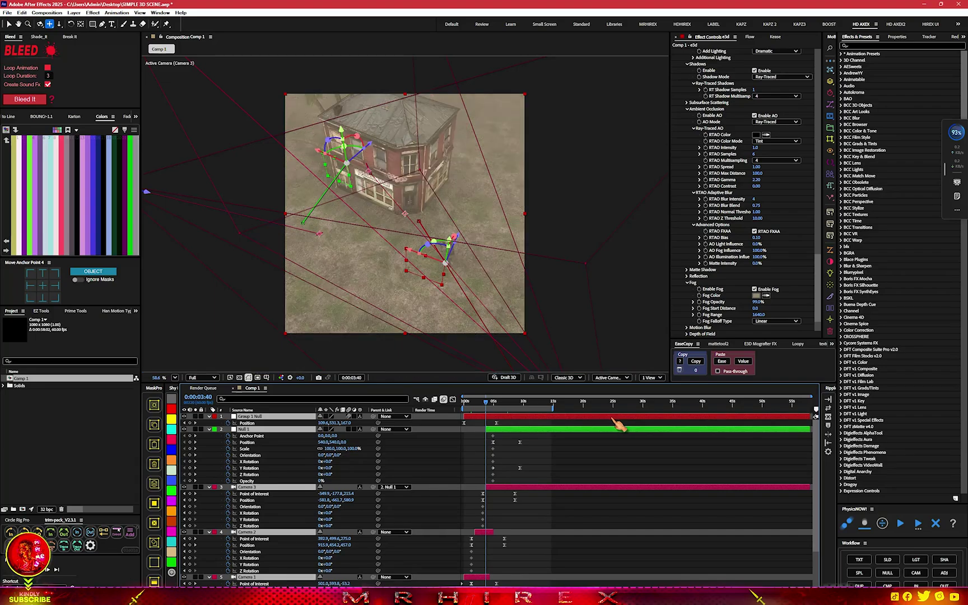
left_click(526, 445)
left_click_drag(465, 282, 497, 339)
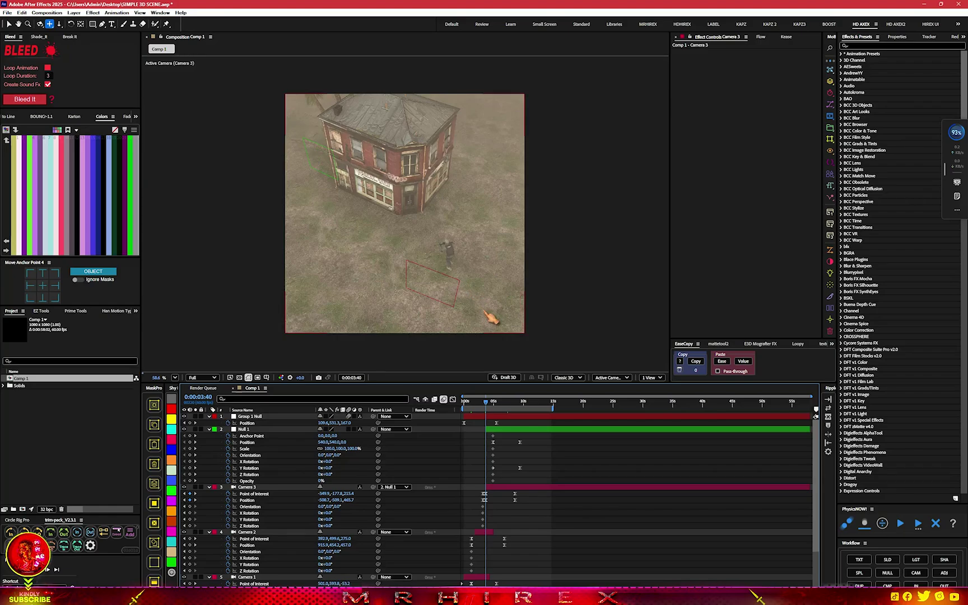
Select the e3d layer and raise its Element Fog Range to about 2130
left_click(9, 23)
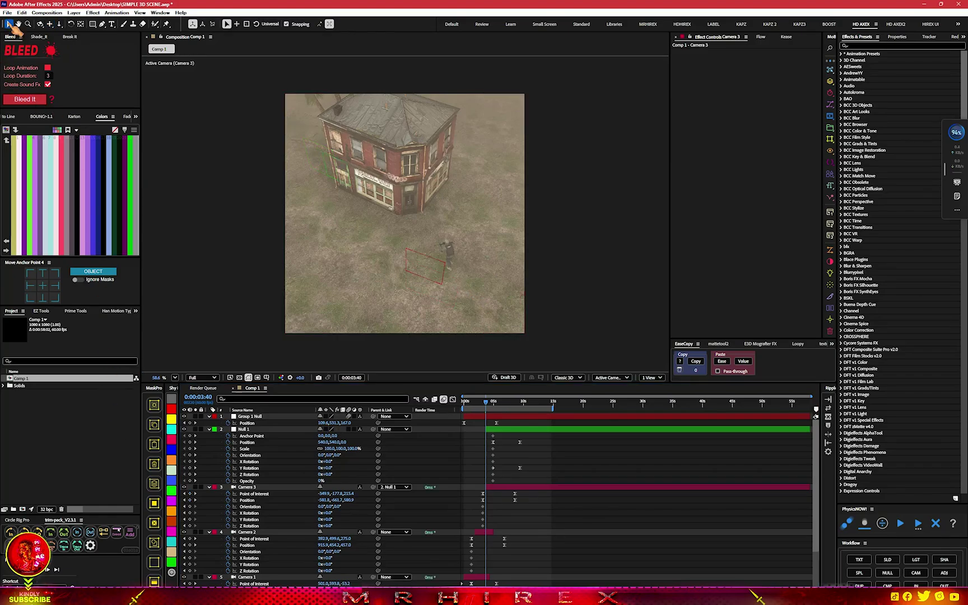
scroll(489, 566, "down", 2)
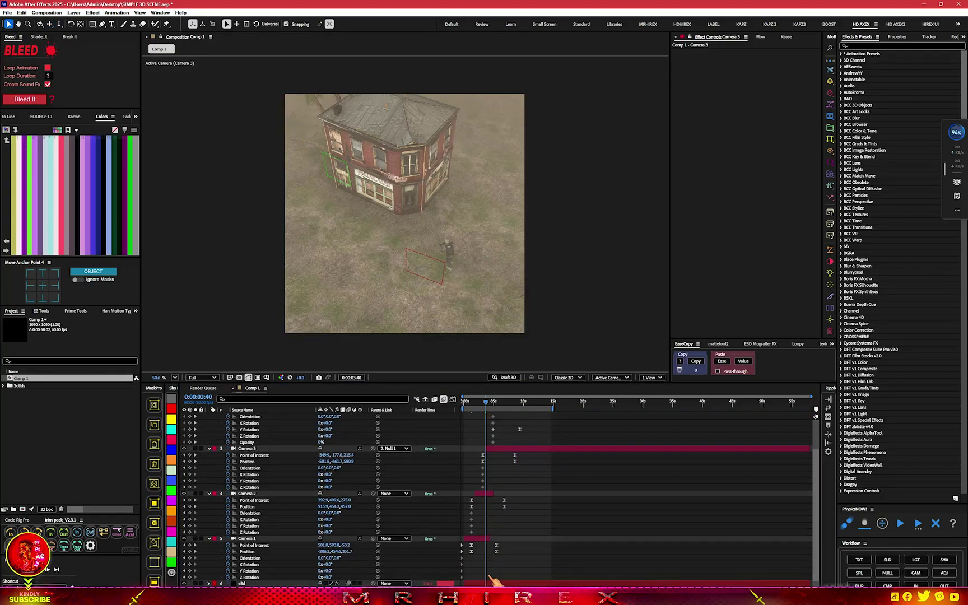
left_click(493, 583)
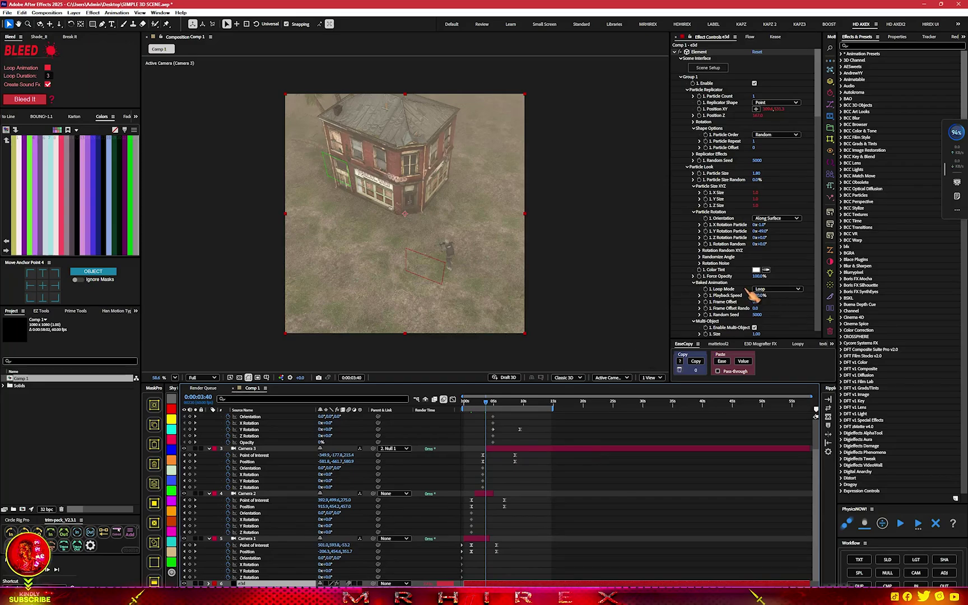
scroll(742, 289, "down", 2)
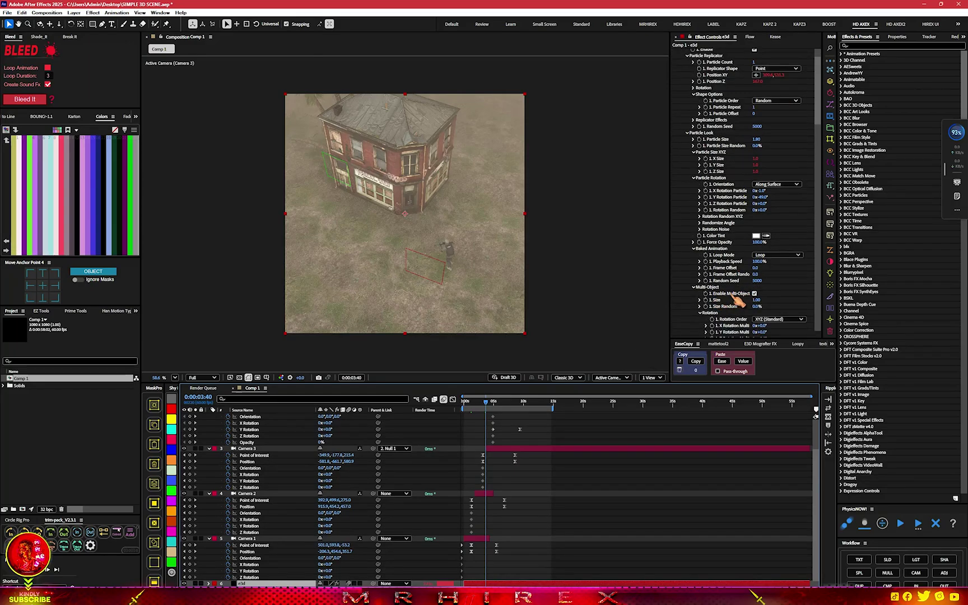
scroll(739, 301, "down", 2)
scroll(739, 302, "down", 4)
scroll(738, 301, "down", 4)
scroll(739, 301, "down", 3)
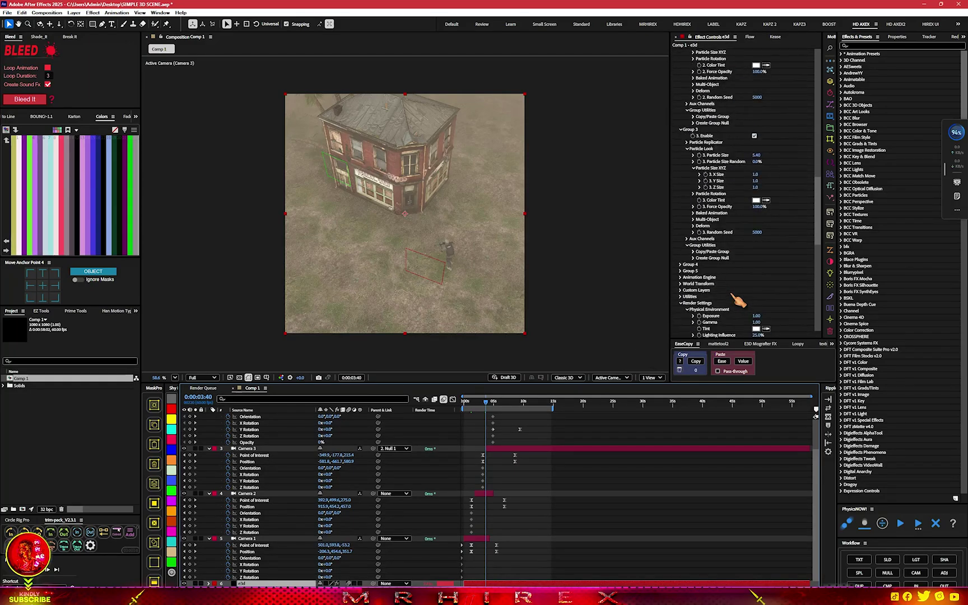
scroll(739, 302, "down", 3)
scroll(739, 302, "down", 3)
scroll(738, 301, "down", 3)
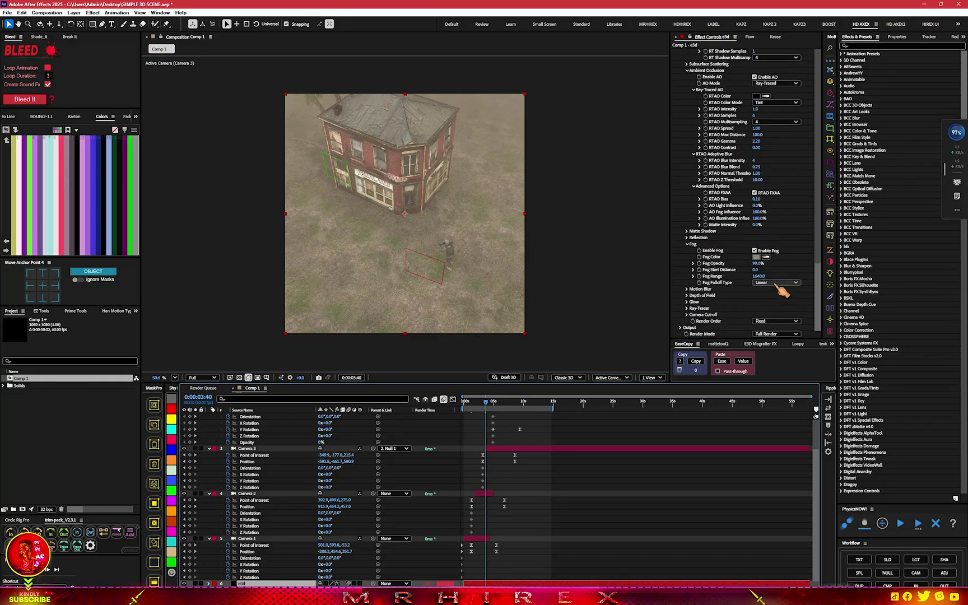
left_click_drag(759, 277, 790, 283)
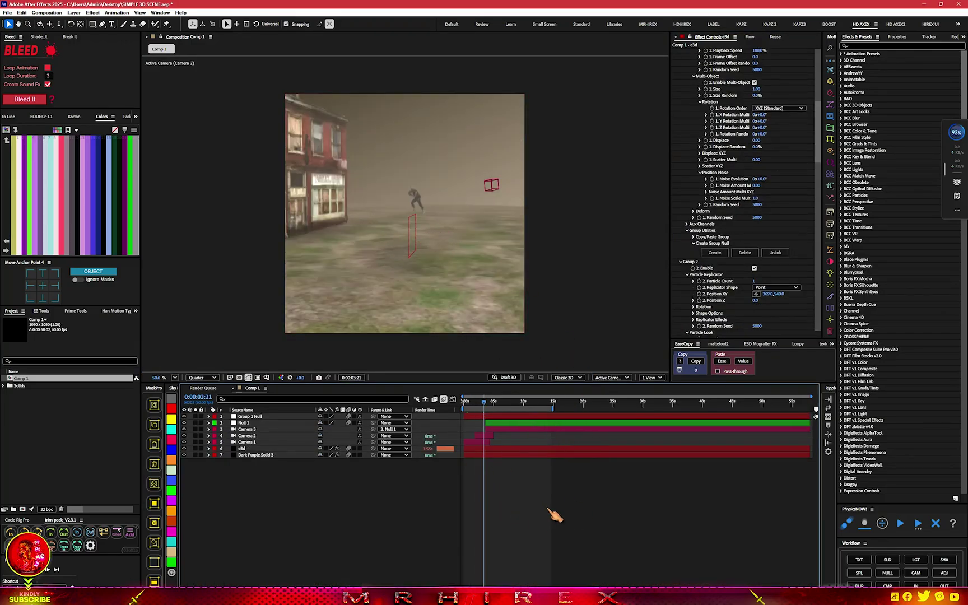
Preview the opening Camera 1 shot of the soldier running through fog, then save the project
left_click_drag(490, 404, 476, 408)
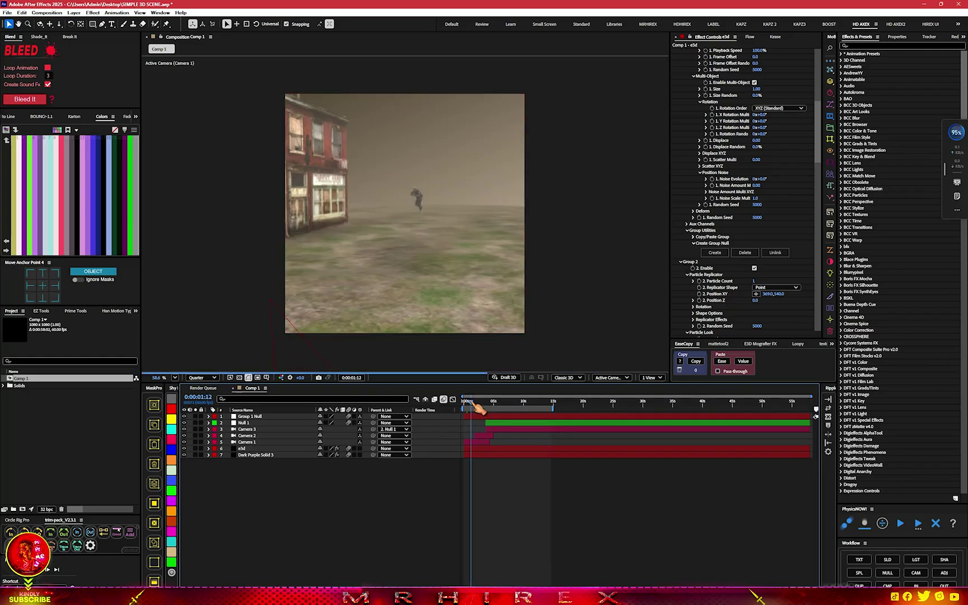
left_click_drag(476, 407, 474, 409)
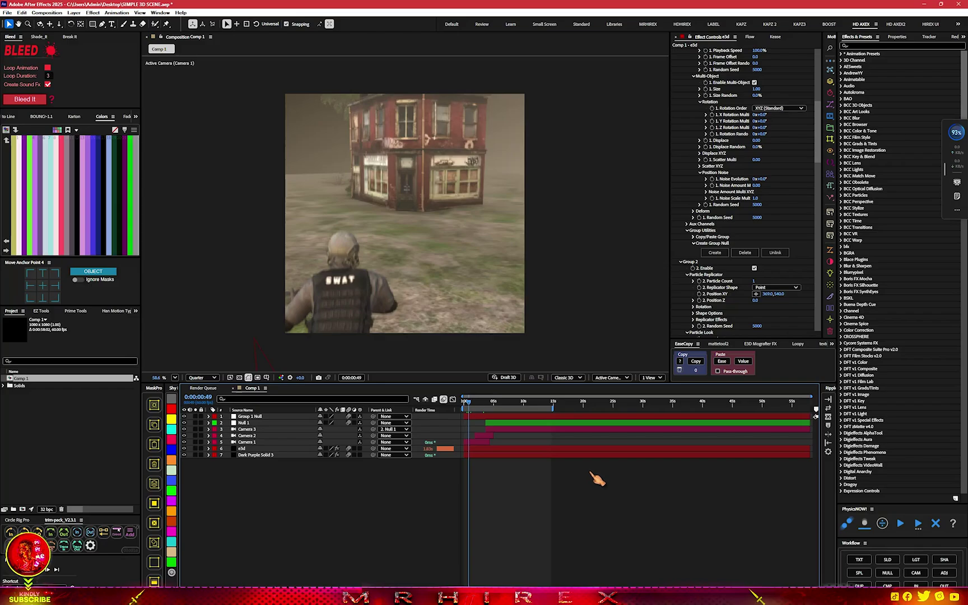
key("ctrl+s")
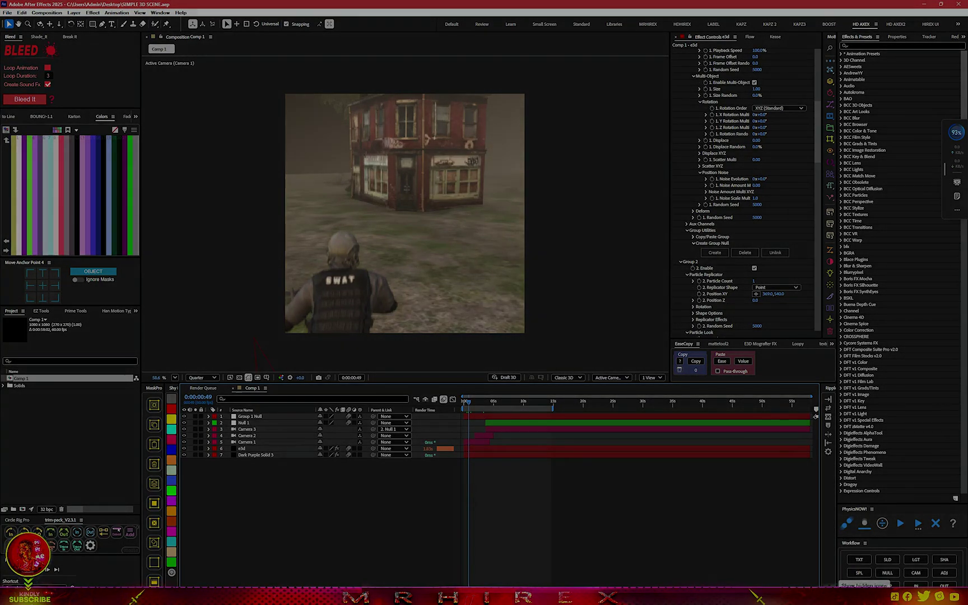